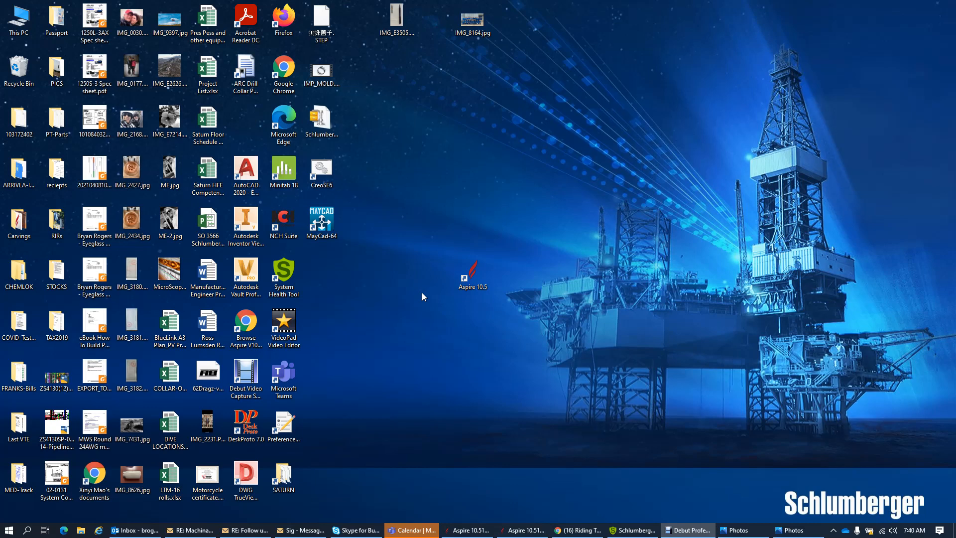
- Launch Vectric Aspire 10.5 from its desktop shortcut
click(480, 278)
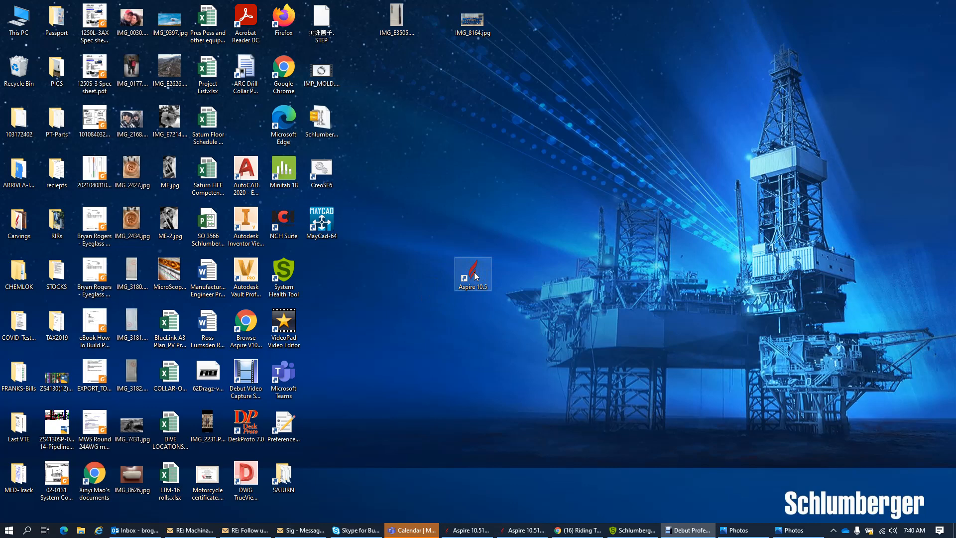
double_click(475, 275)
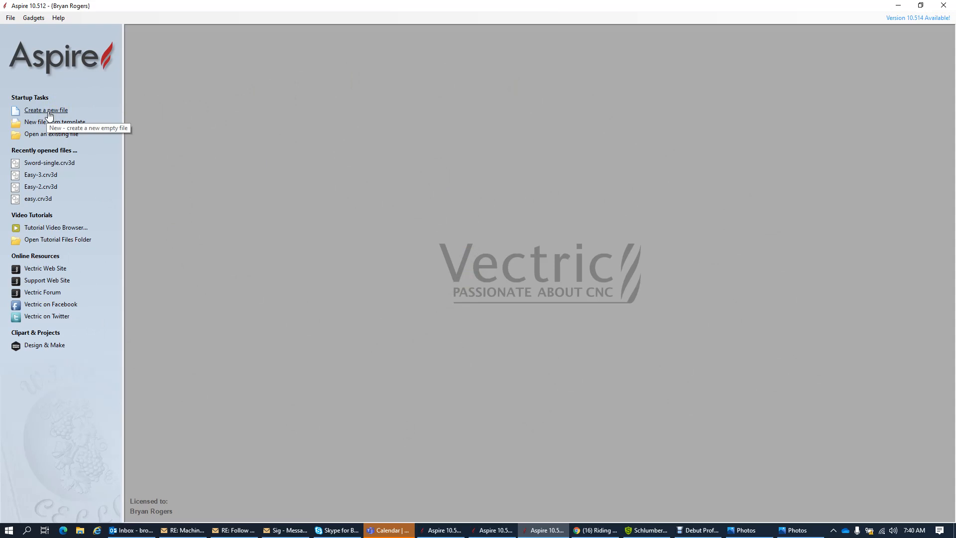
- Create a new file from the Aspire startup screen's Startup Tasks
click(49, 114)
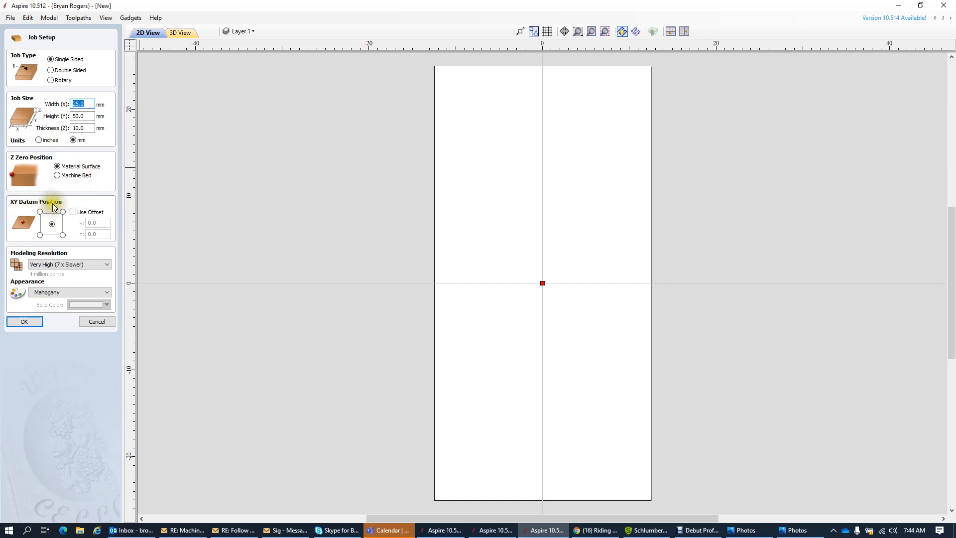
click(52, 223)
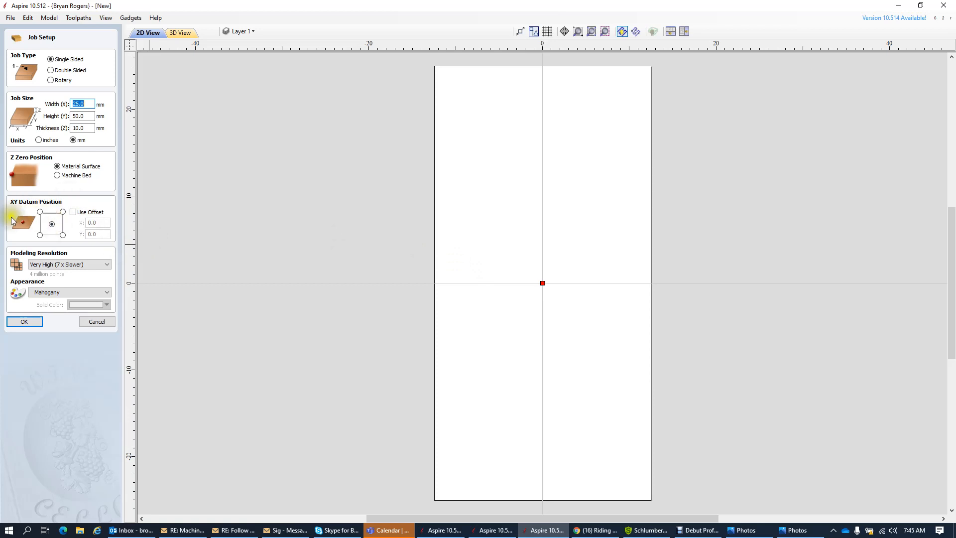
click(40, 212)
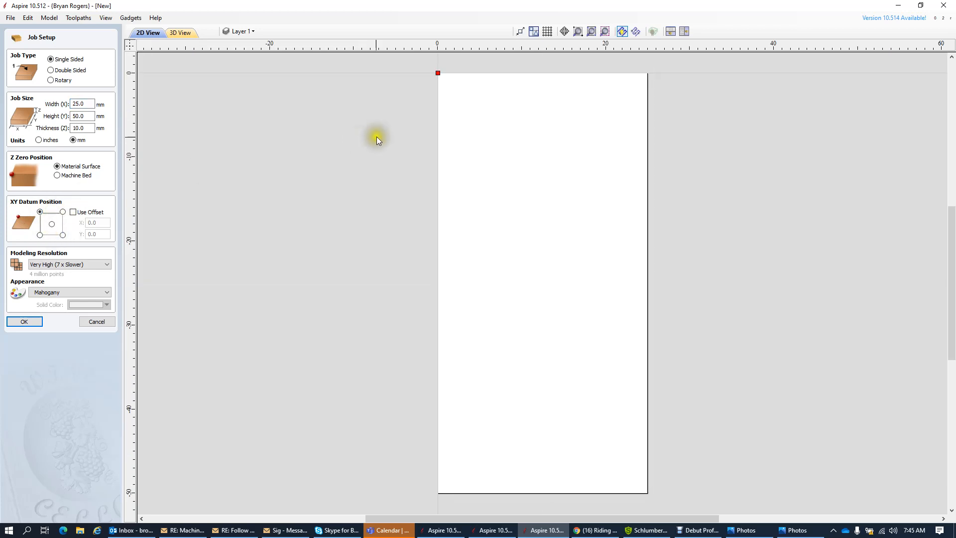
click(51, 224)
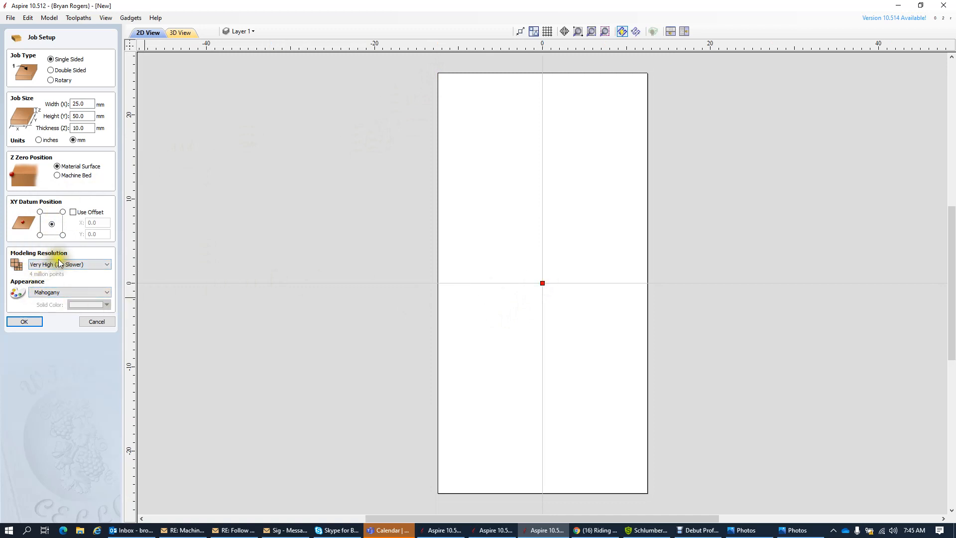
click(94, 264)
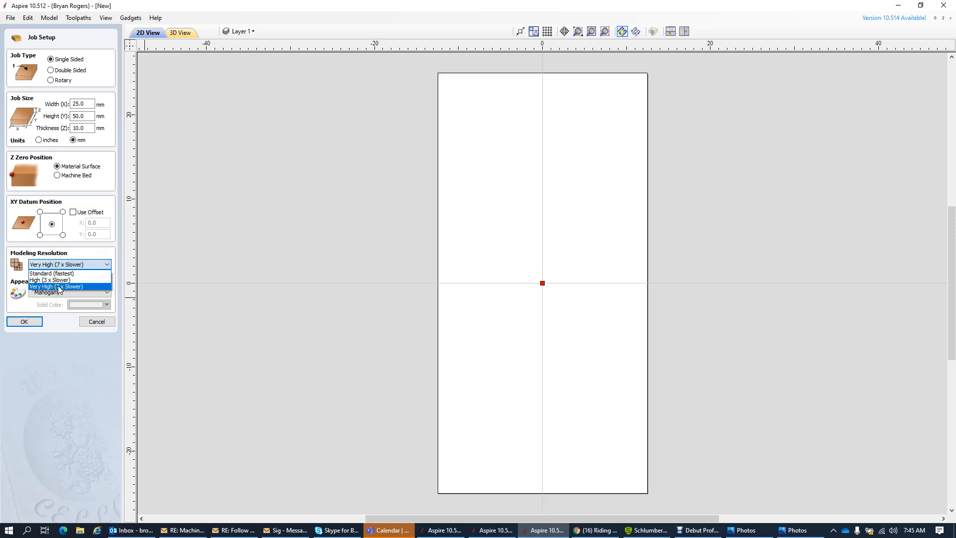
click(40, 287)
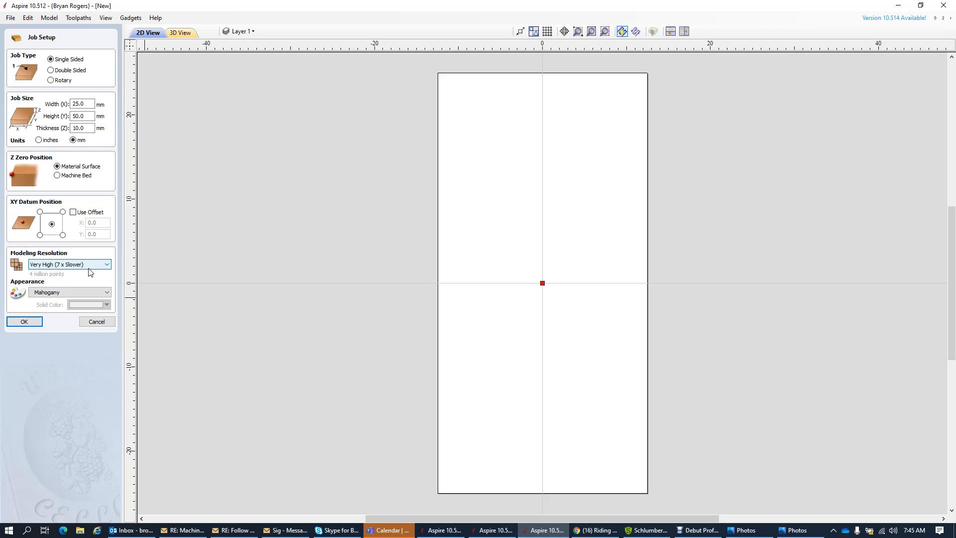
click(81, 293)
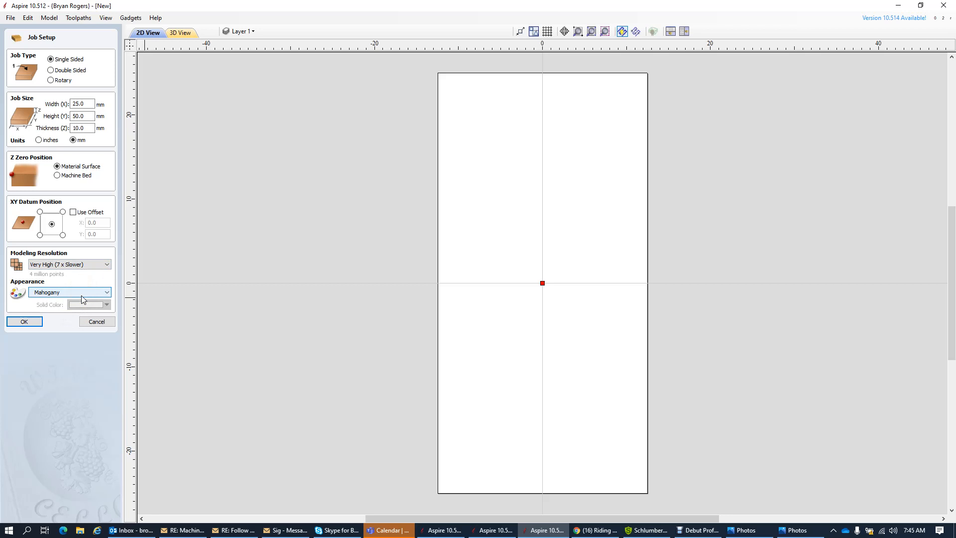
- Make the job single-sided, 25 × 50 × 10 mm, Z zero on surface, XY datum centred, Mahogany
click(28, 321)
click(53, 60)
click(84, 103)
double_click(86, 104)
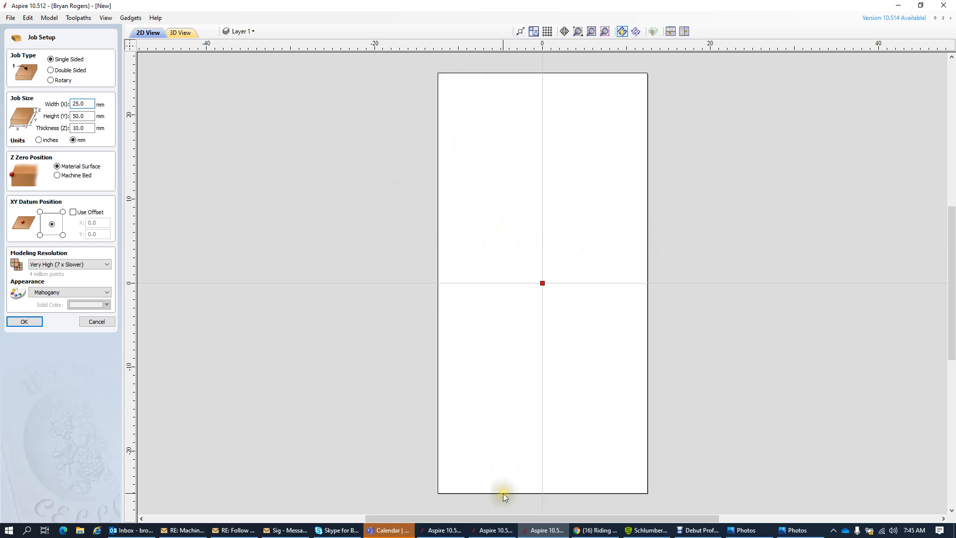
click(79, 105)
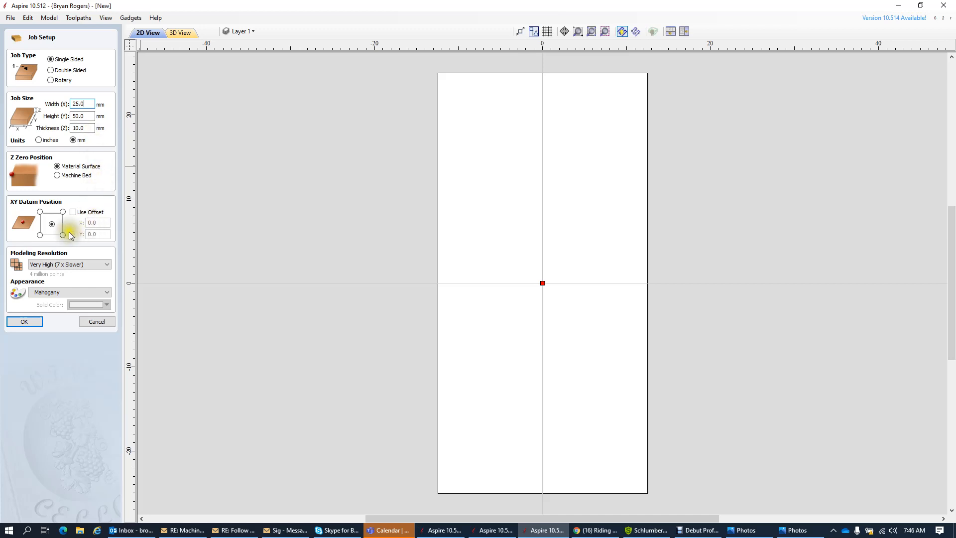
click(58, 168)
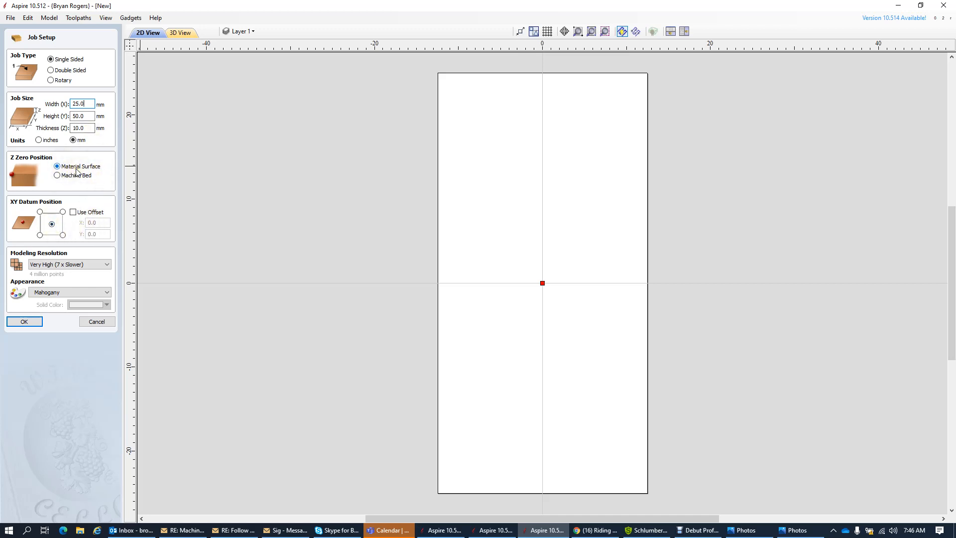
click(77, 172)
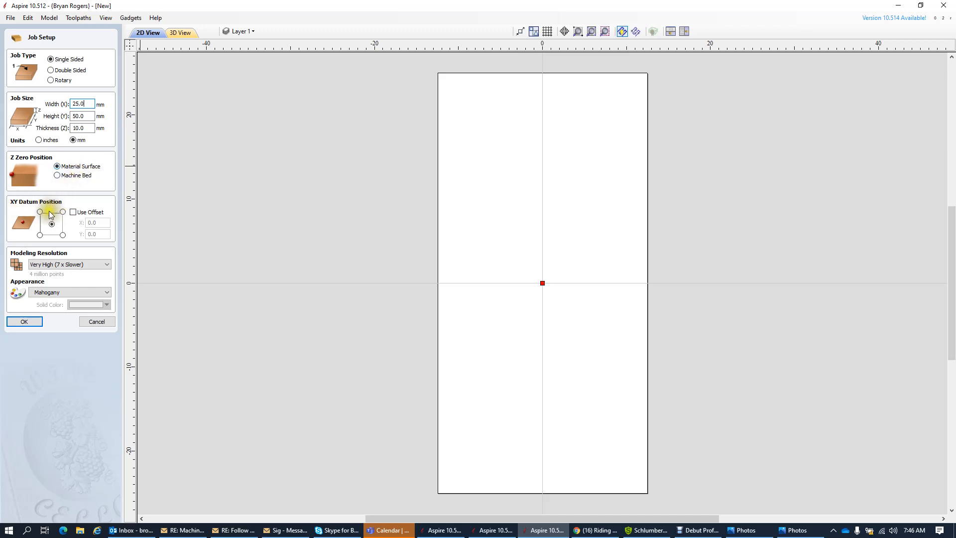
click(55, 226)
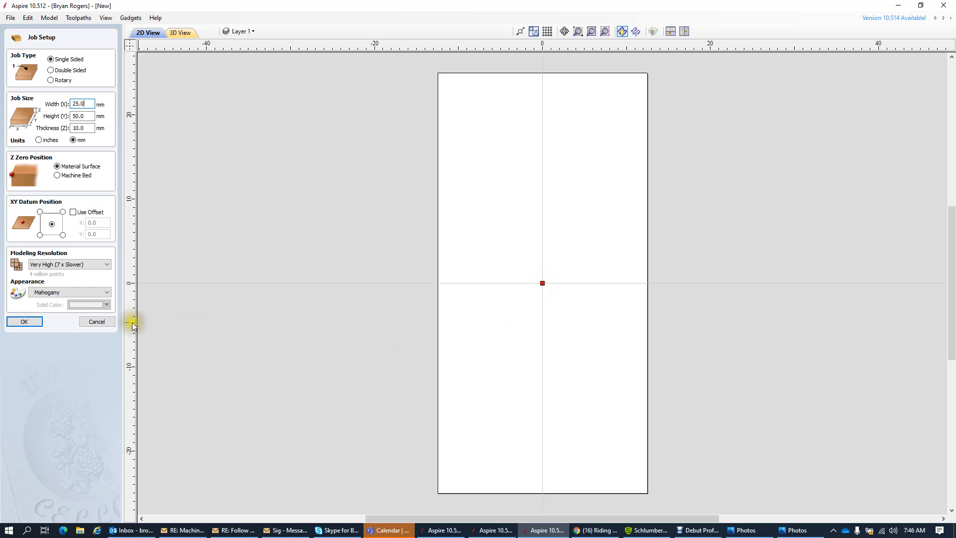
- Confirm Job Setup to create the 25 × 50 mm job and start the Draw Text tool
click(30, 323)
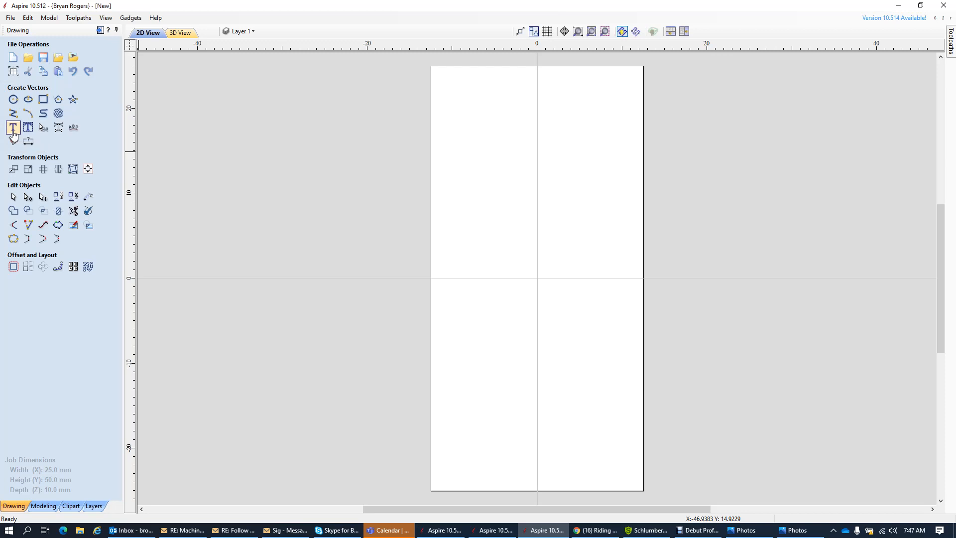
click(13, 129)
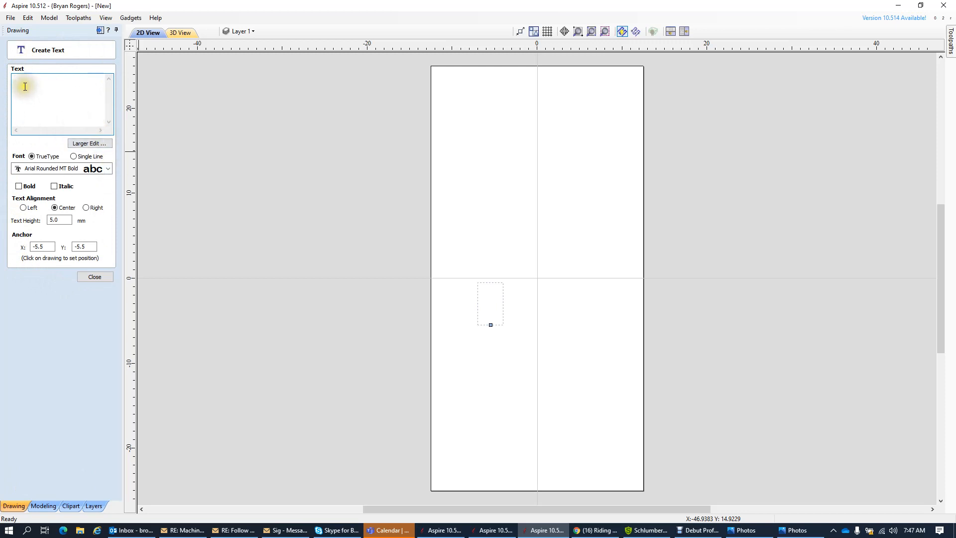
- Enter the person's name as the text content, previewed as 5 mm Arial Rounded text
click(50, 83)
text(j)
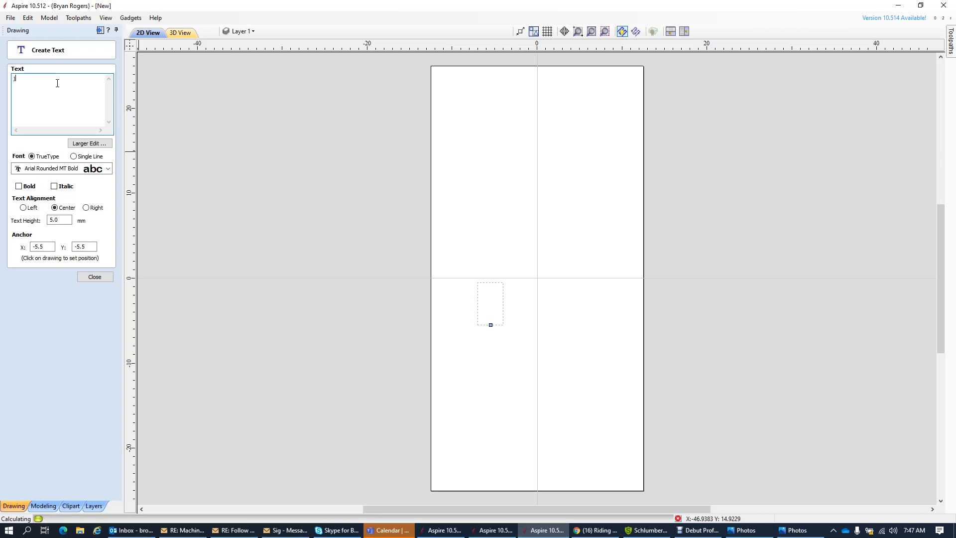
key(BackSpace)
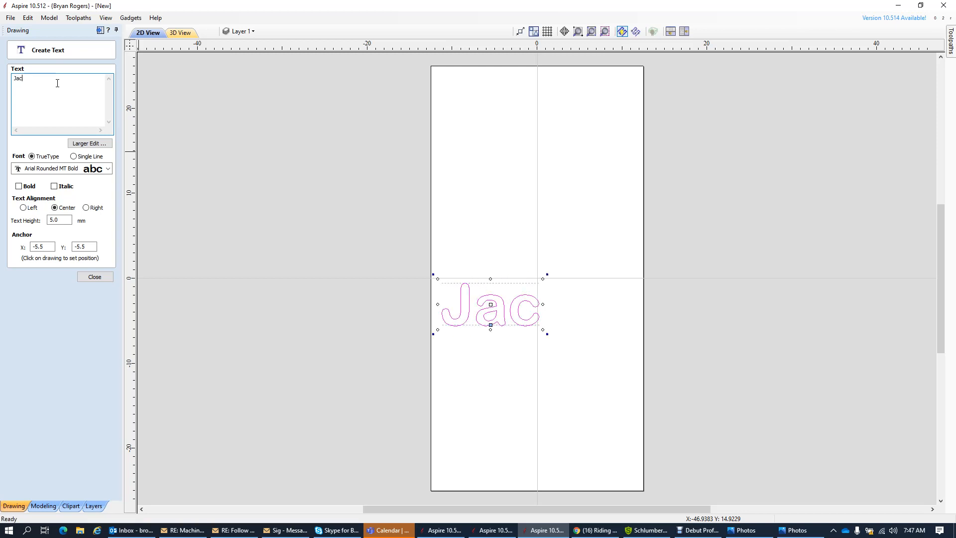
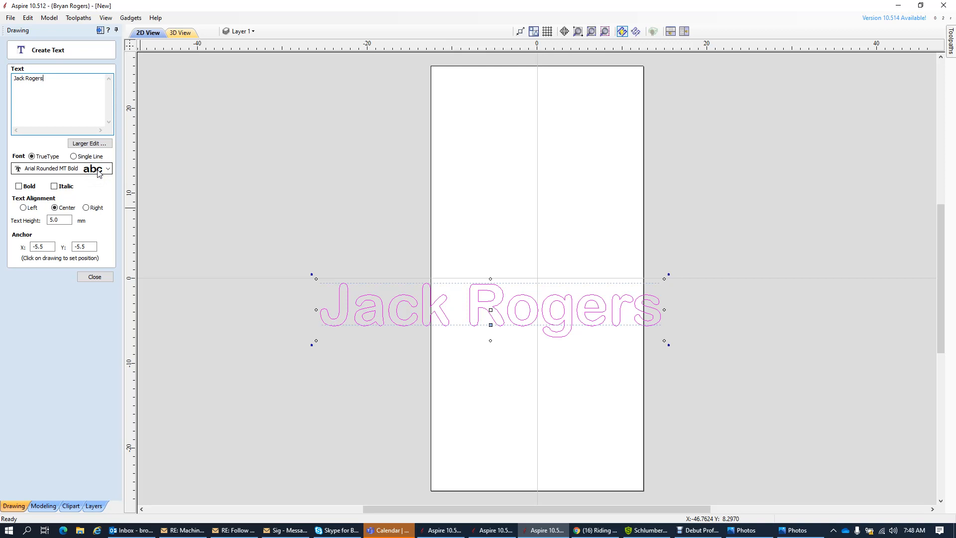
click(66, 170)
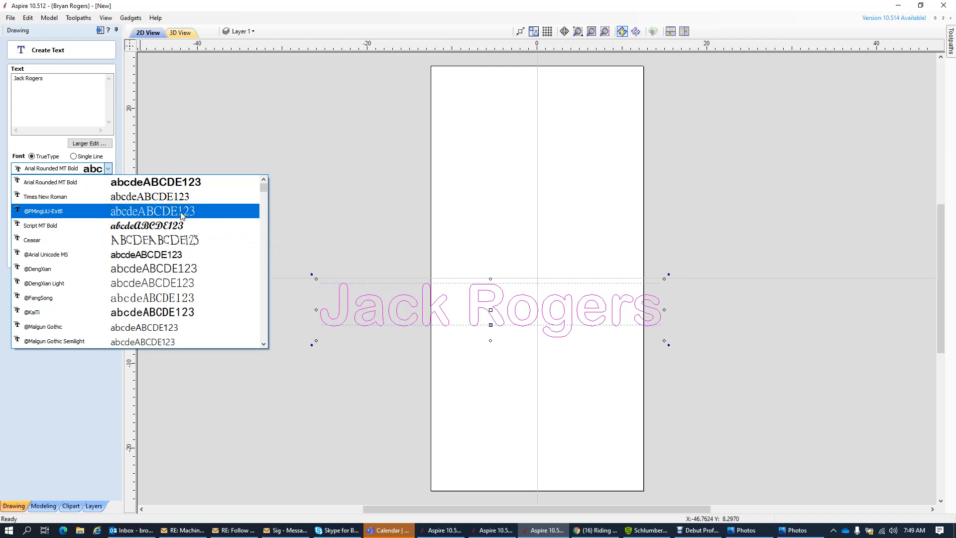
- Keep Arial Rounded MT Bold as the font, enable Bold, and close the text form
click(178, 182)
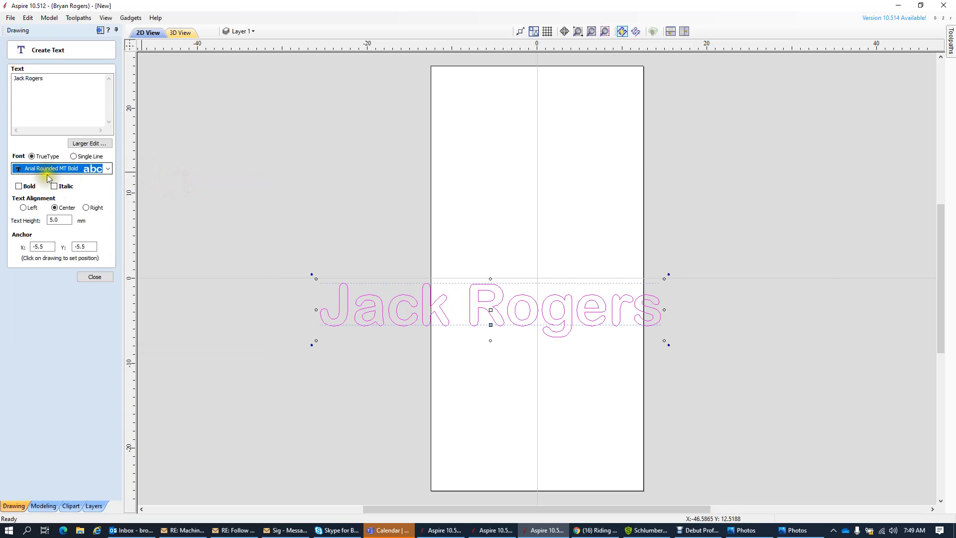
click(19, 186)
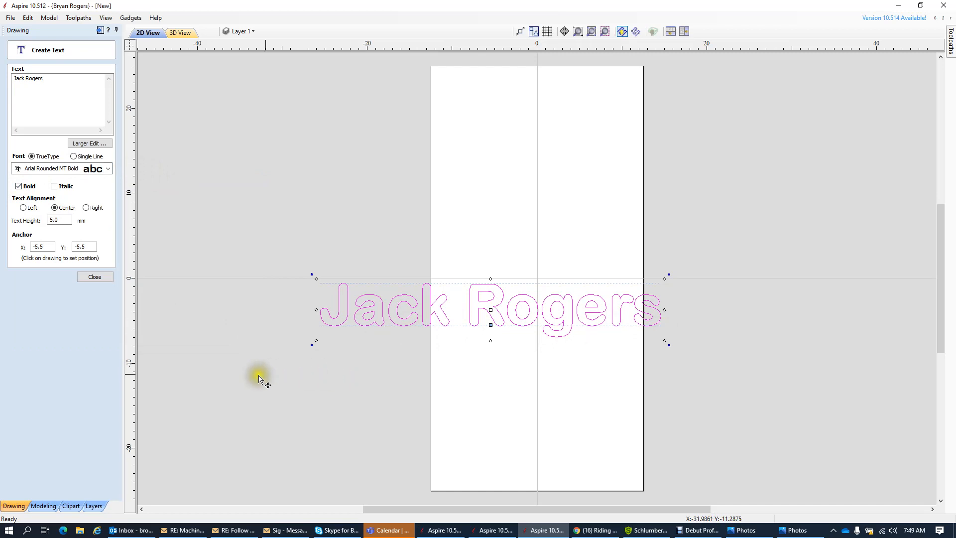
click(92, 276)
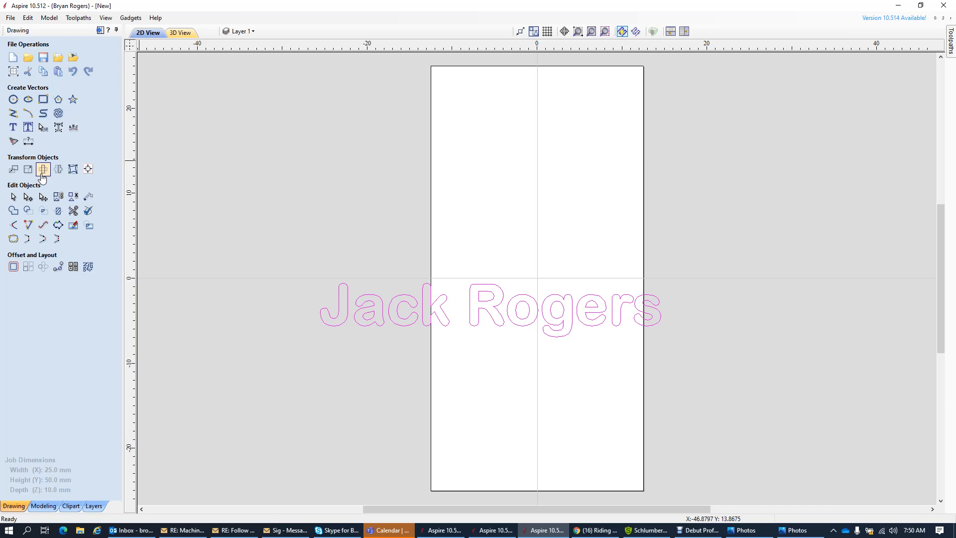
- Clear the selection so the name text shows as plain black outlines
click(367, 212)
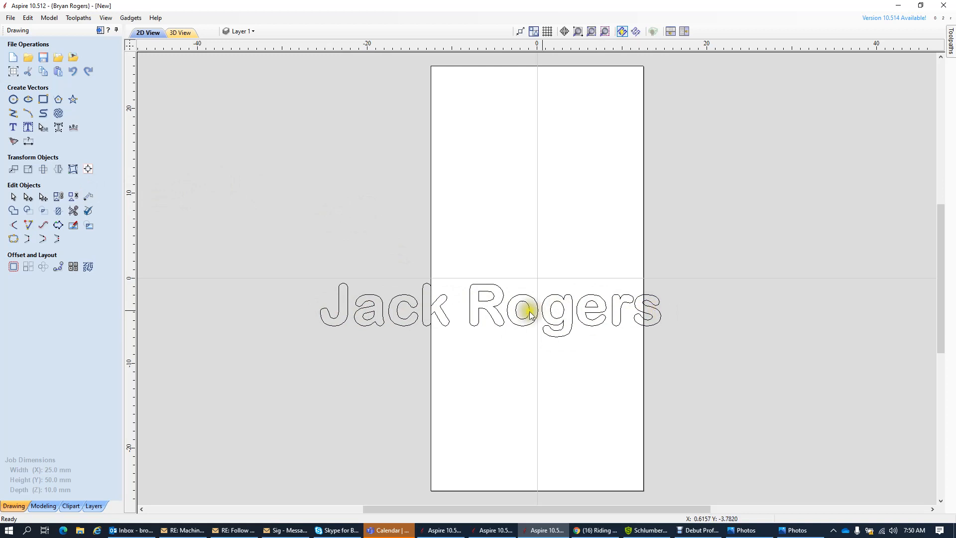
- Select the name text and bring up the Rotate form pivoting about its centre
click(397, 326)
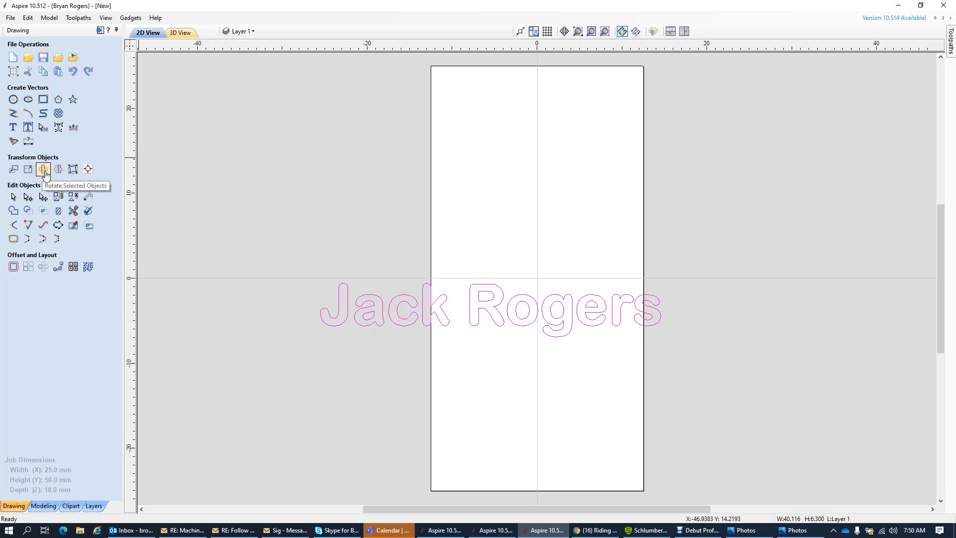
click(43, 170)
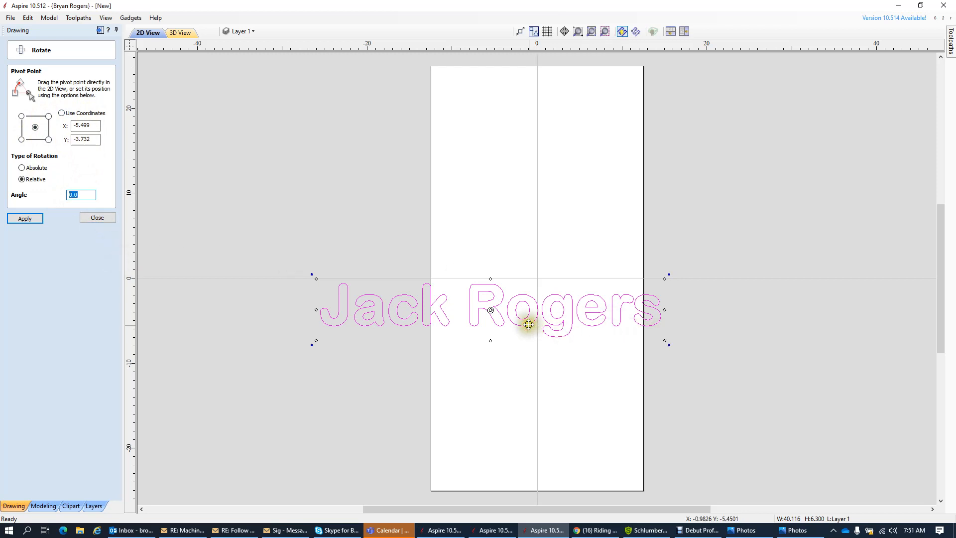
- Set a relative rotation angle of 90 degrees in the Rotate panel
click(492, 315)
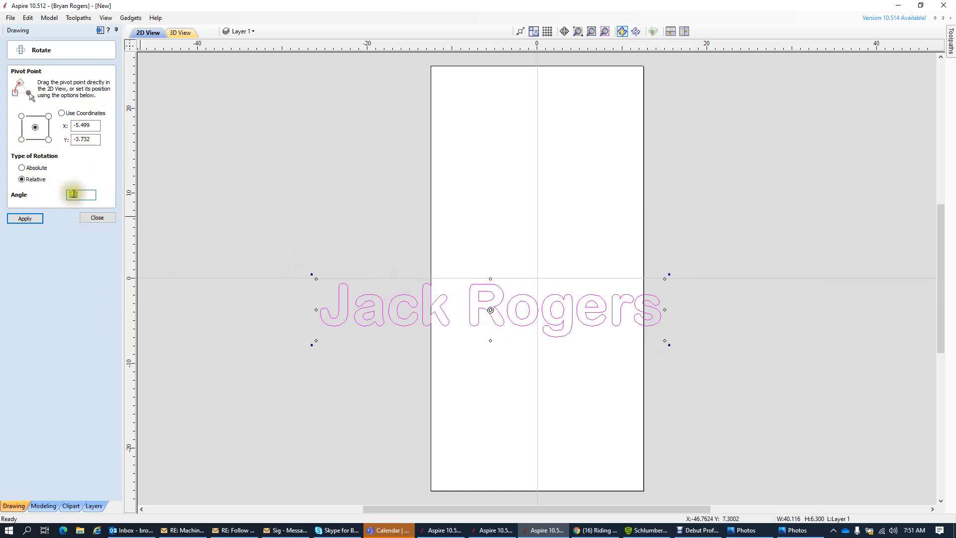
text(90)
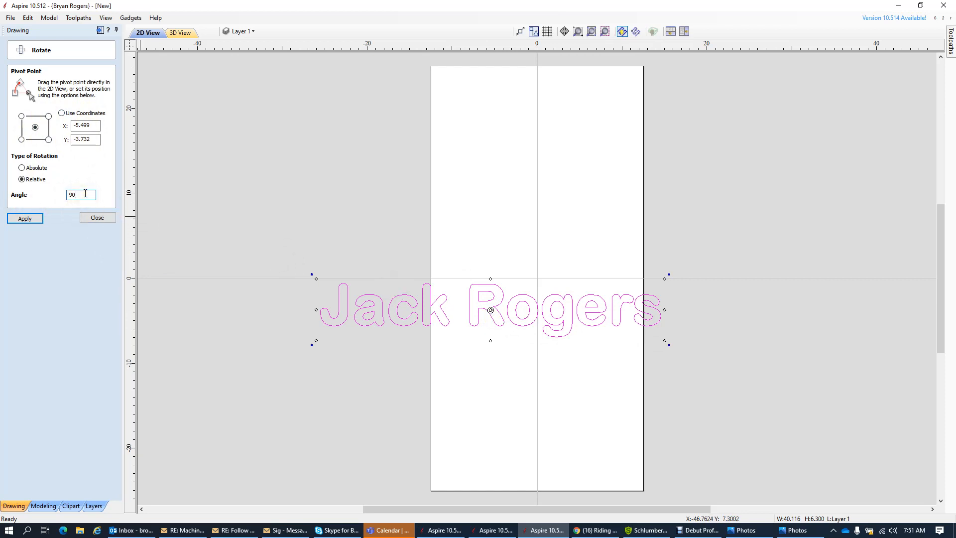
click(76, 194)
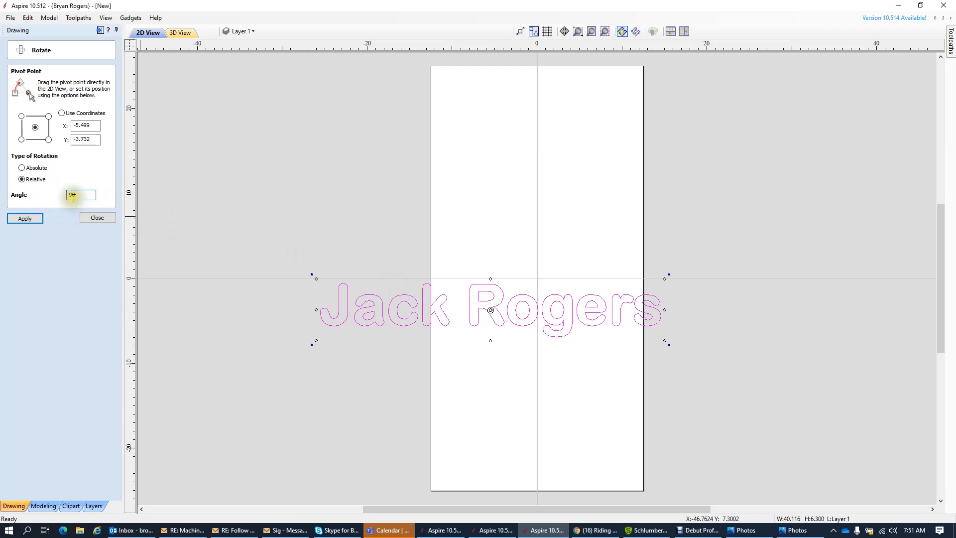
click(76, 194)
click(70, 194)
click(68, 195)
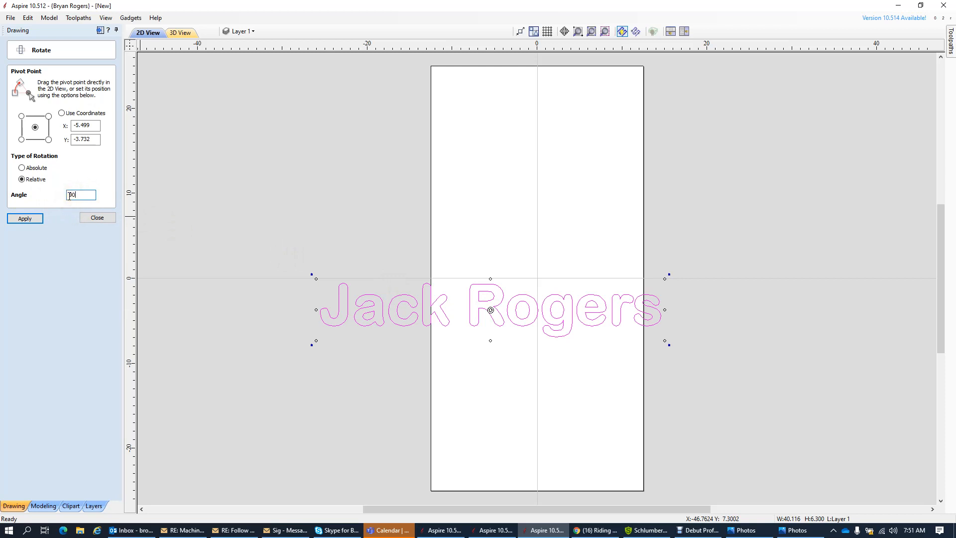
click(21, 179)
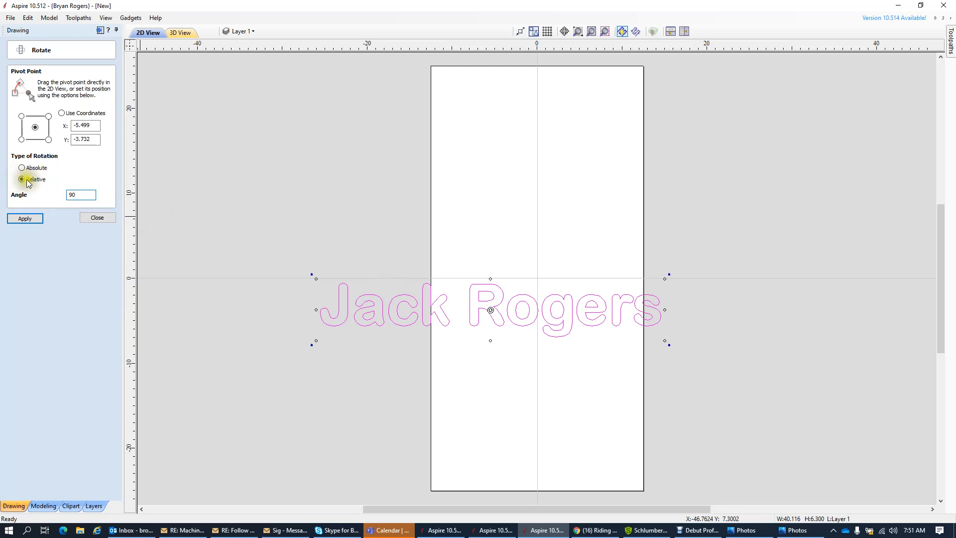
click(486, 284)
click(491, 310)
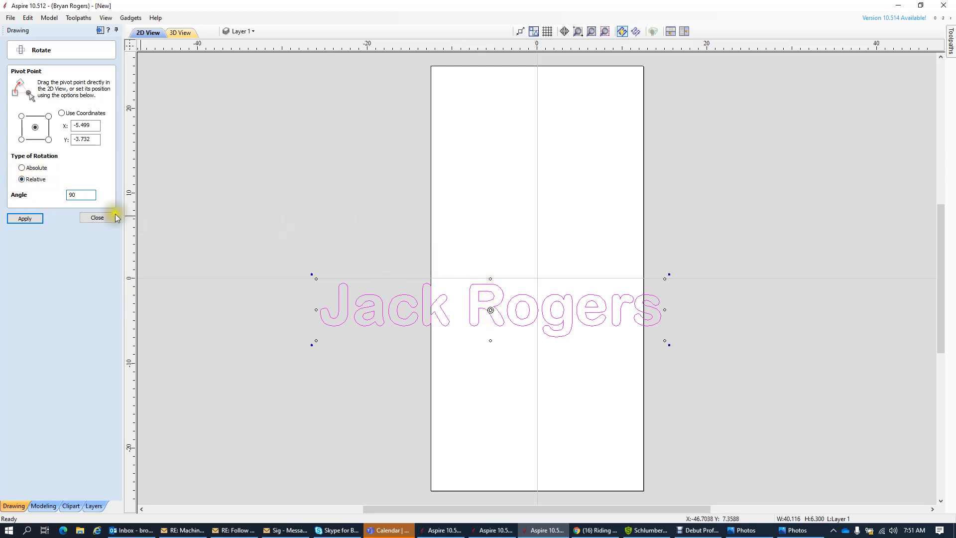
click(24, 222)
- Apply the 90° rotation repeatedly until the name reads vertically bottom to top
click(25, 219)
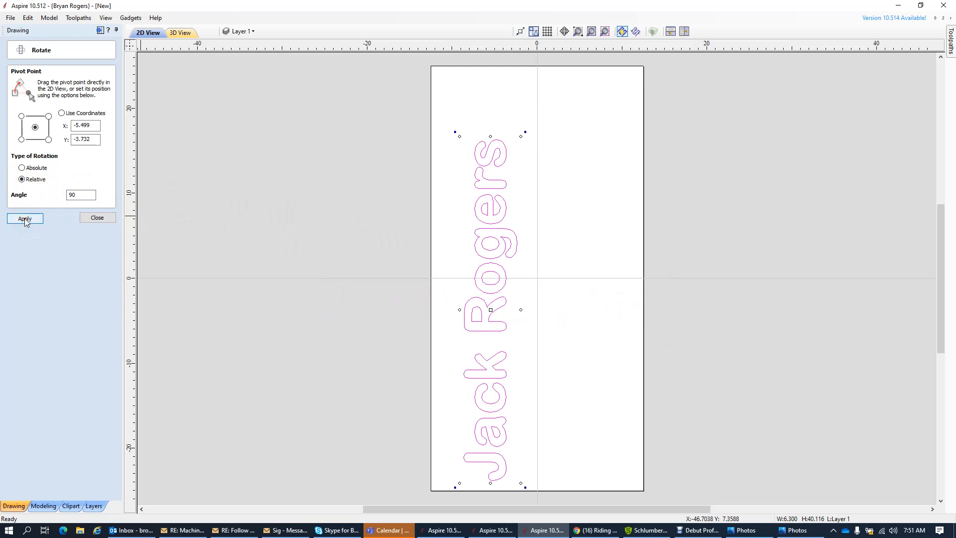
click(24, 218)
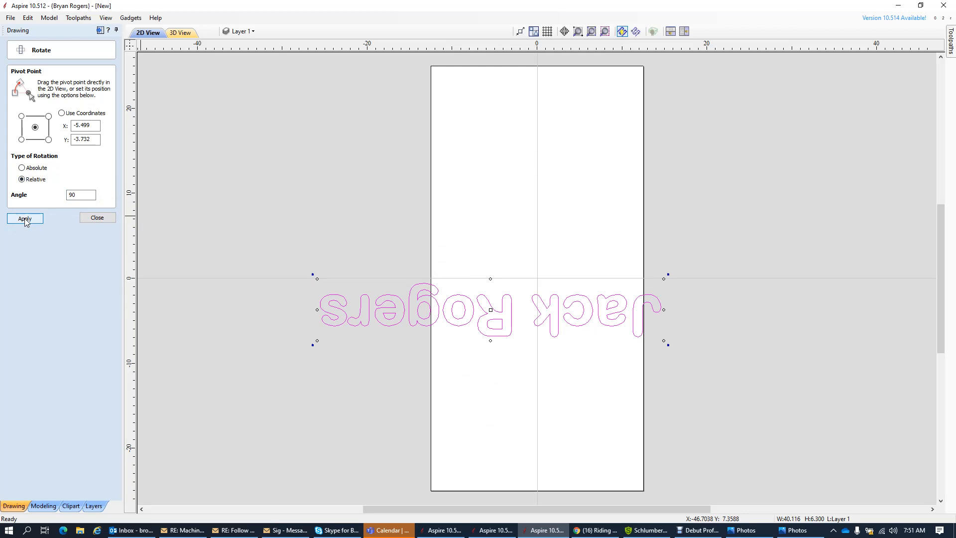
click(25, 218)
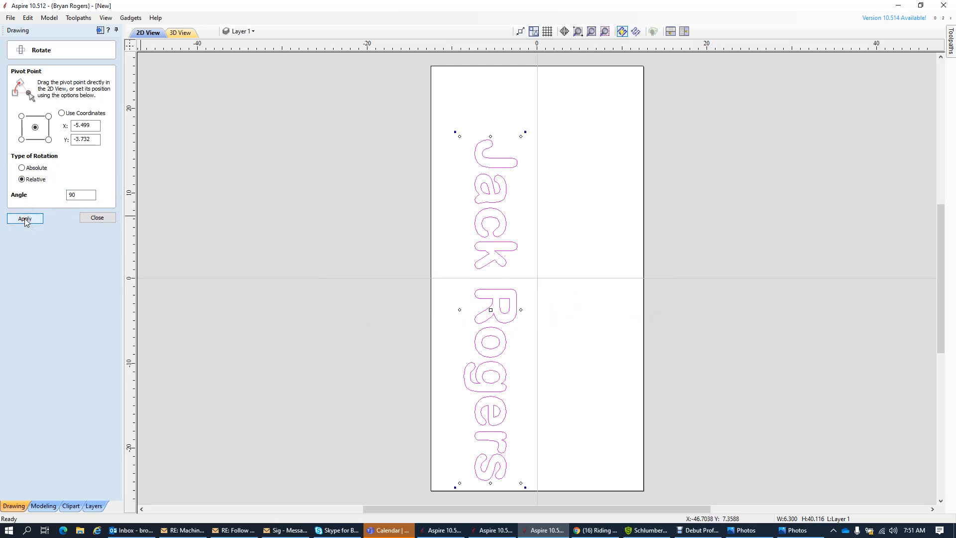
click(25, 218)
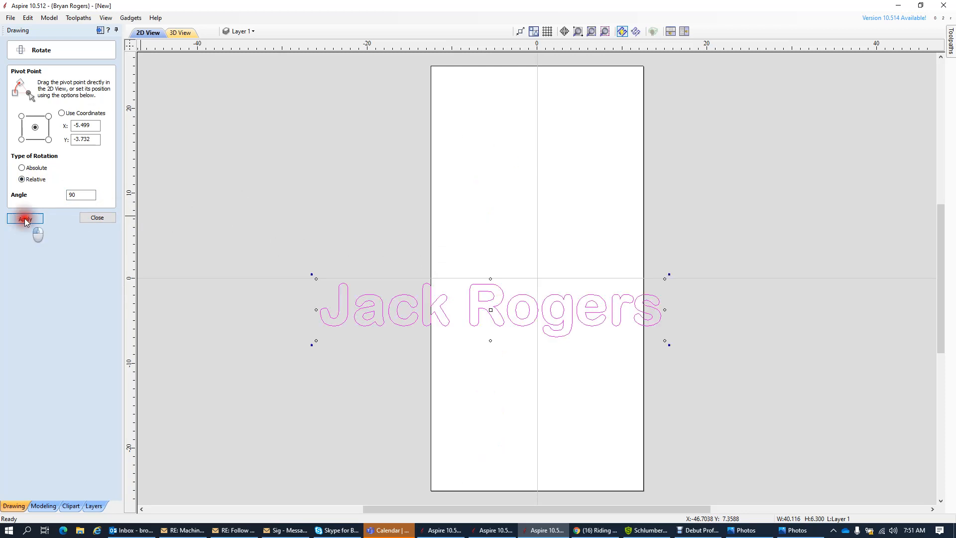
click(25, 218)
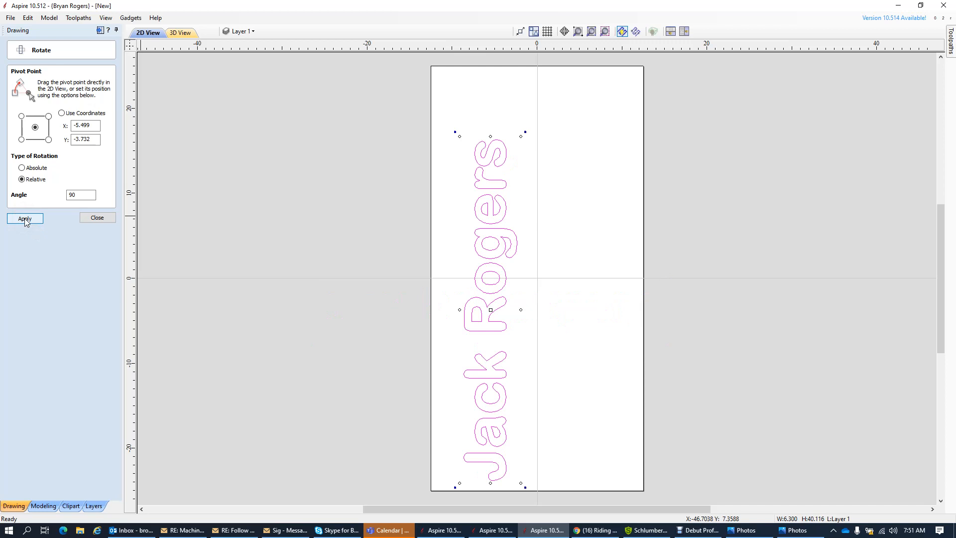
click(25, 218)
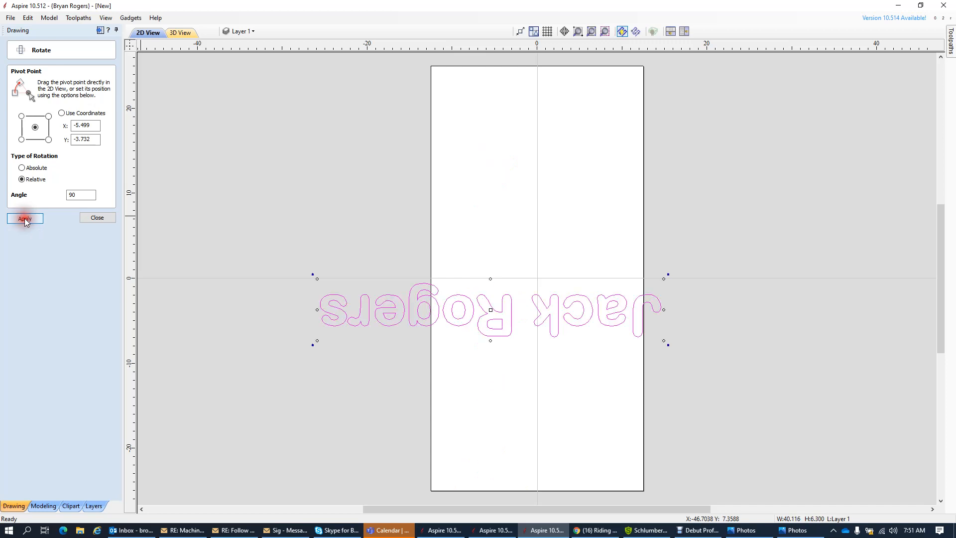
click(25, 218)
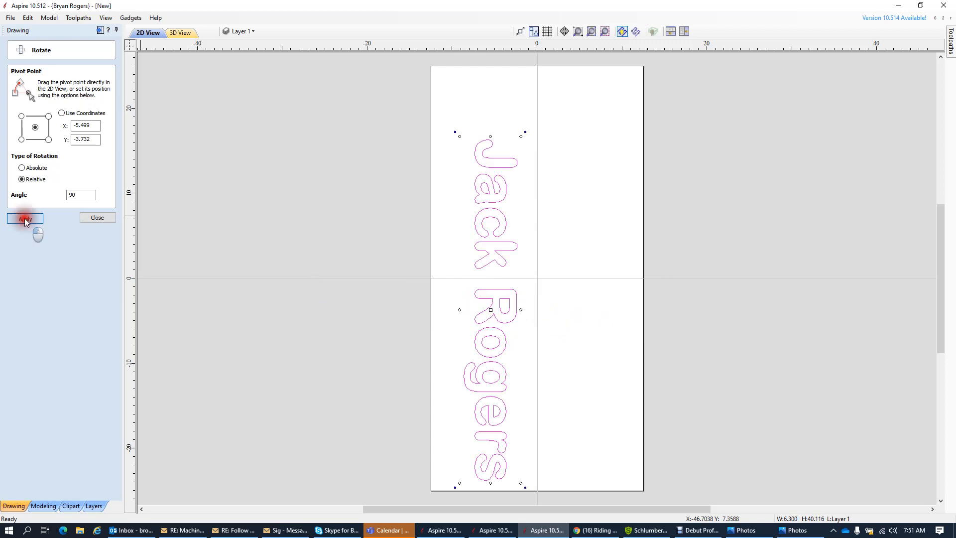
click(25, 218)
click(25, 218)
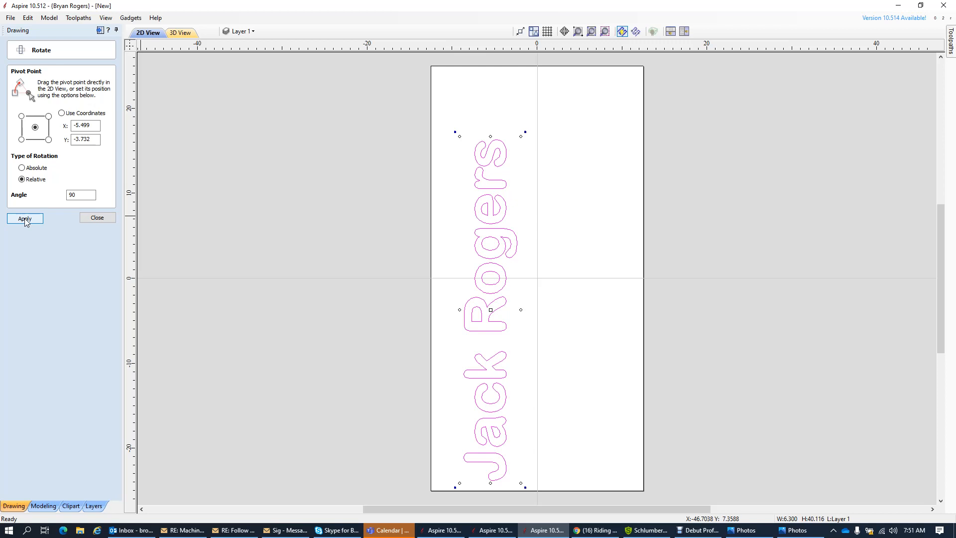
- Close the Rotate panel and deselect the vertical name text
click(97, 219)
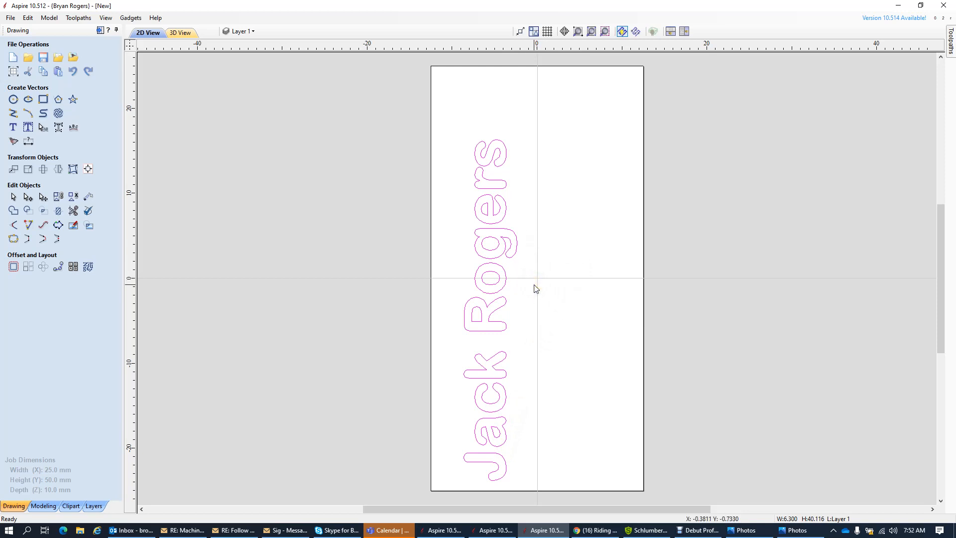
click(383, 301)
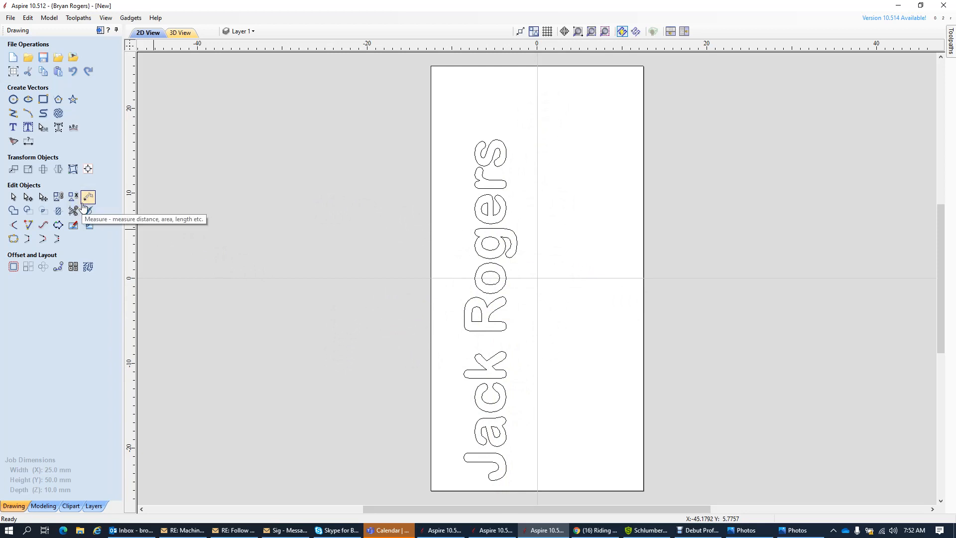
click(88, 171)
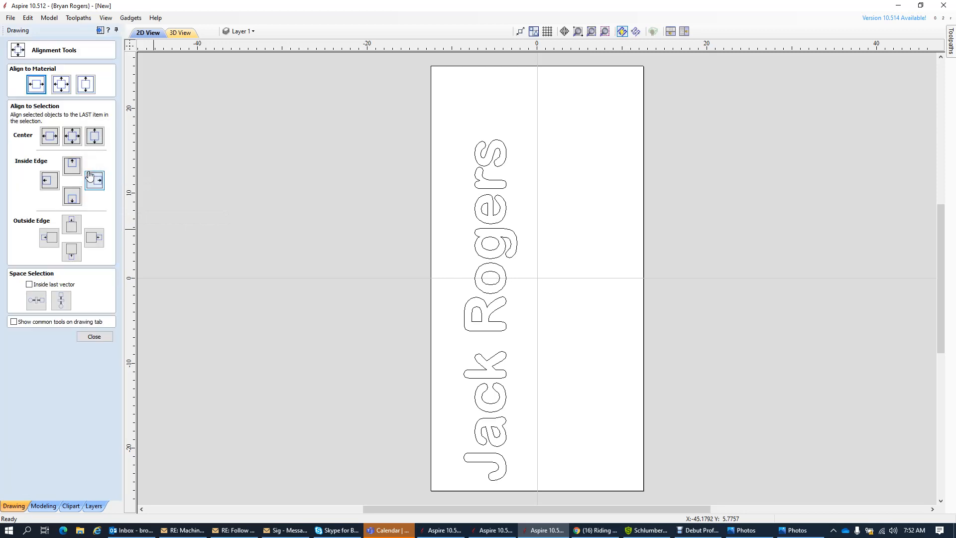
click(499, 259)
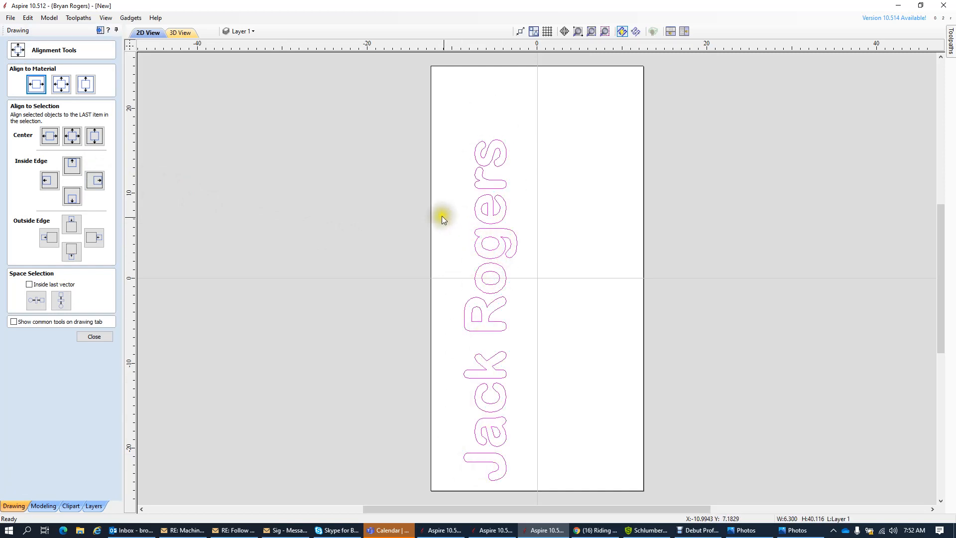
click(36, 84)
click(40, 85)
click(61, 89)
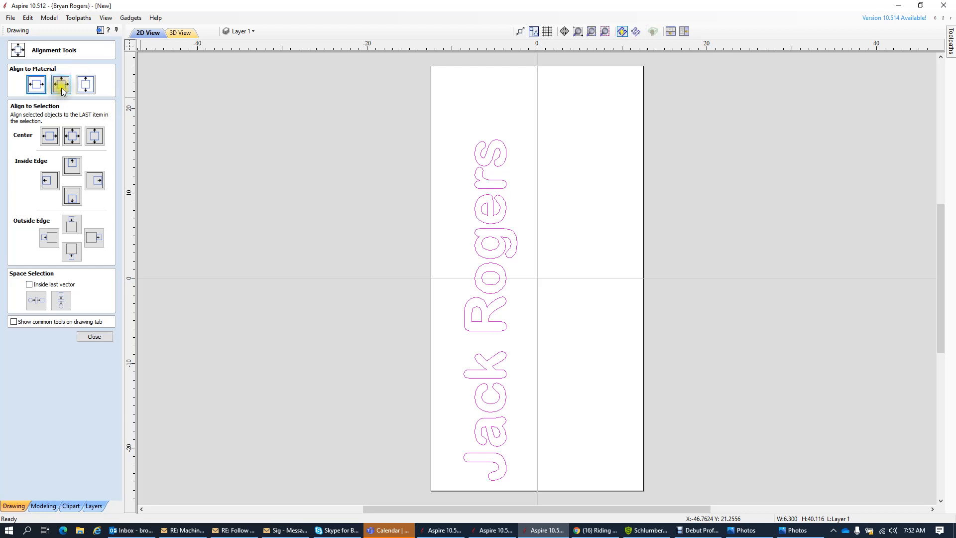
click(62, 89)
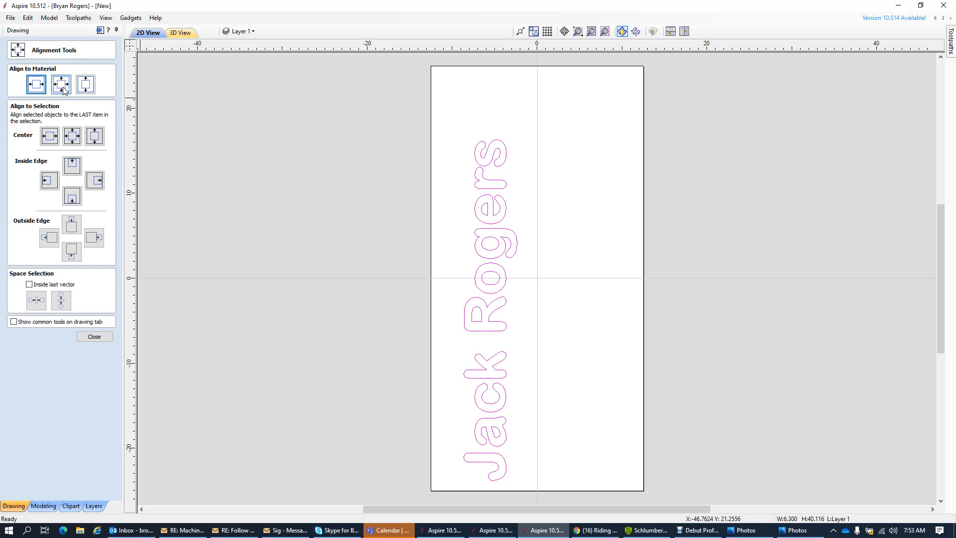
click(62, 87)
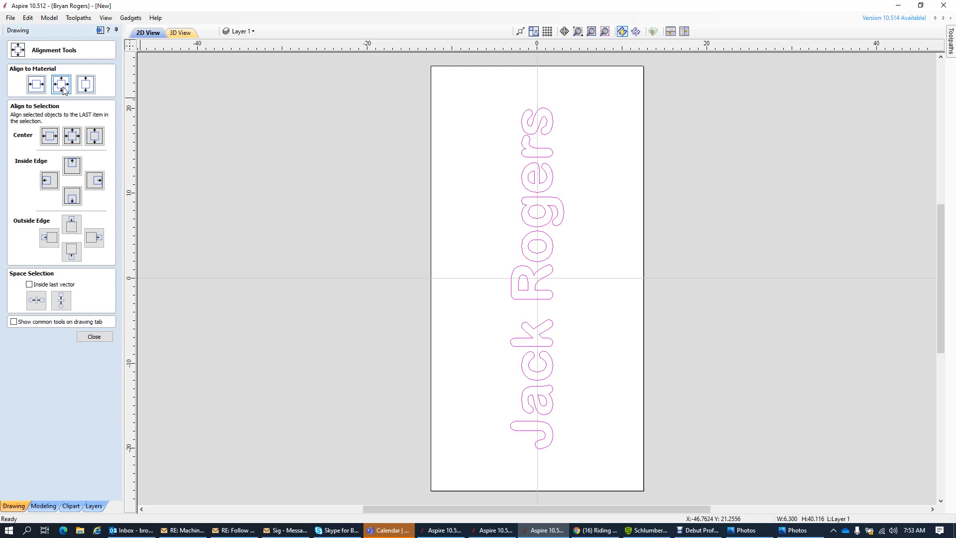
click(62, 85)
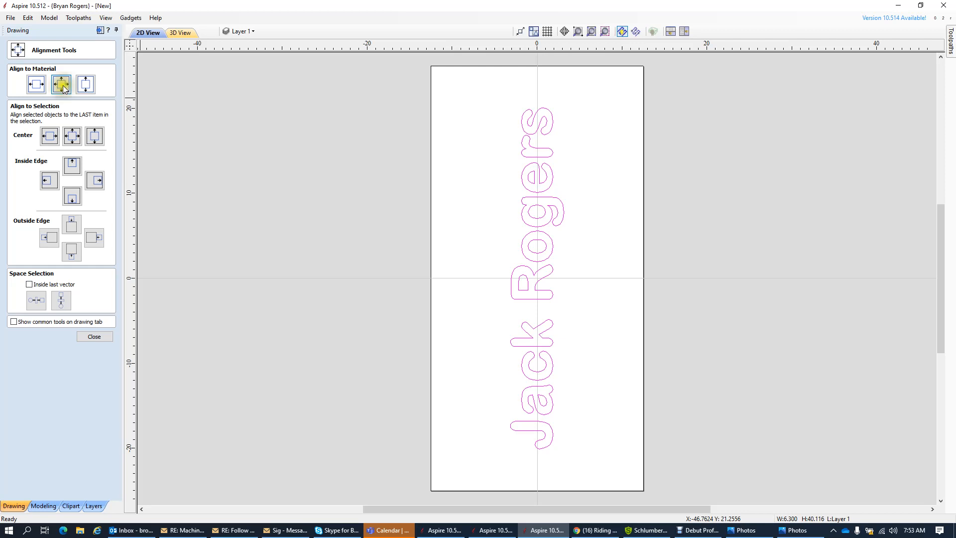
click(93, 337)
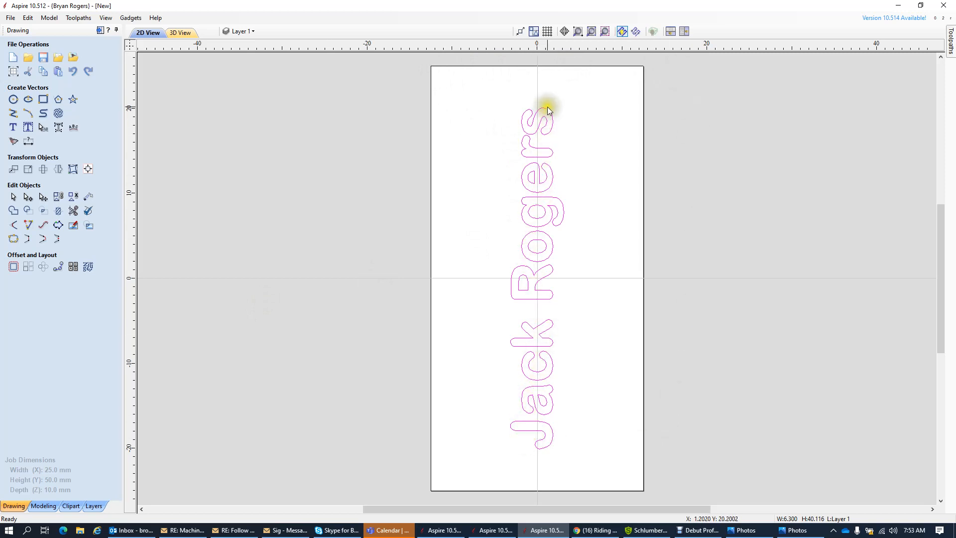
click(539, 282)
- Tile the 2D and 3D views side by side, with the toolpath commands beside the drawing tools
click(684, 32)
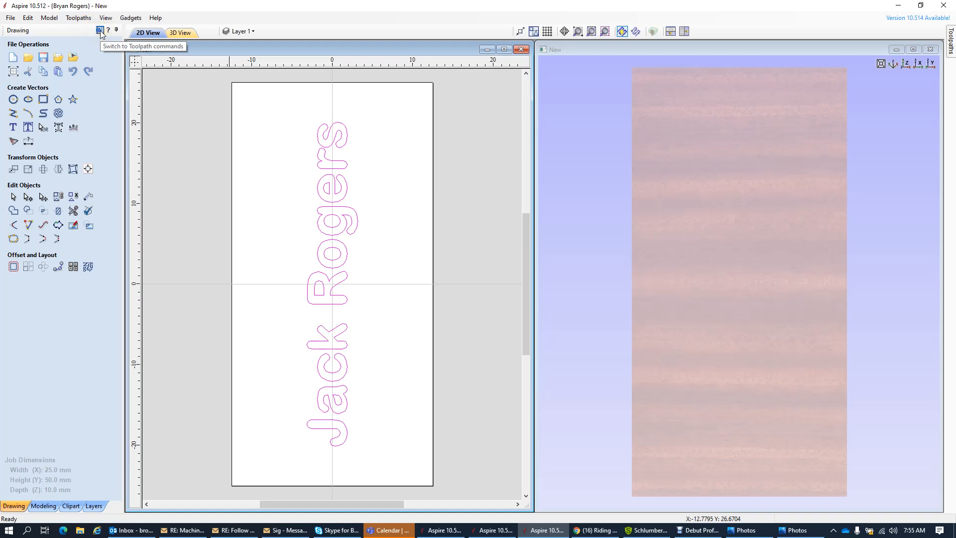
click(100, 30)
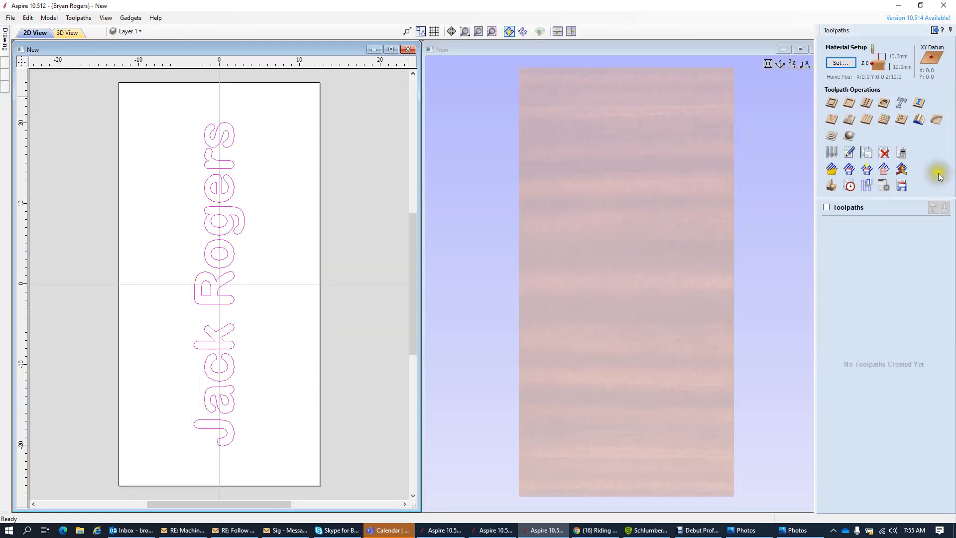
click(934, 30)
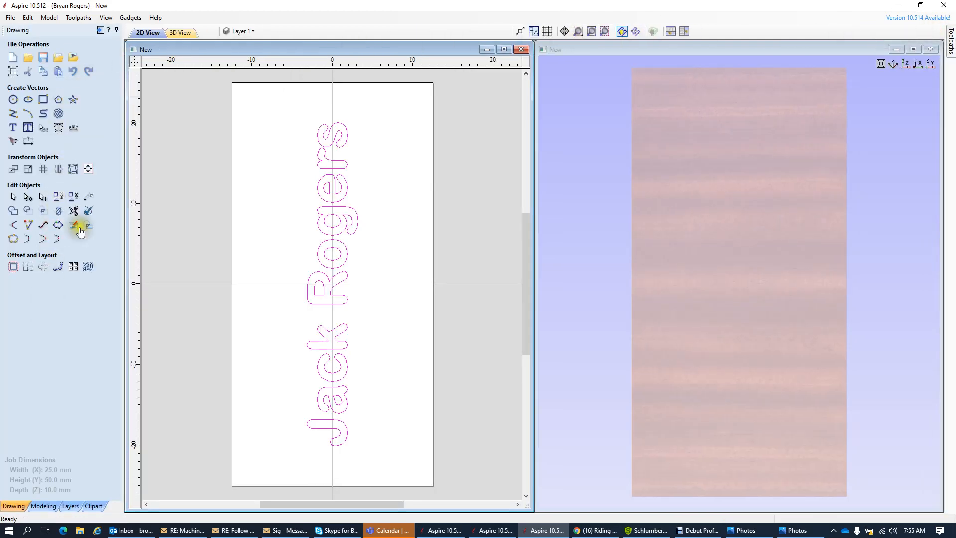
click(100, 30)
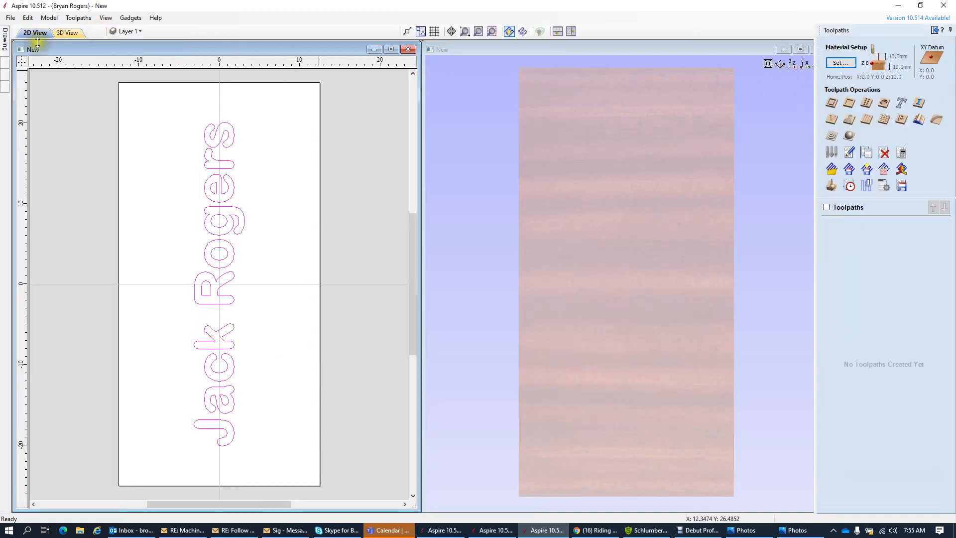
click(5, 44)
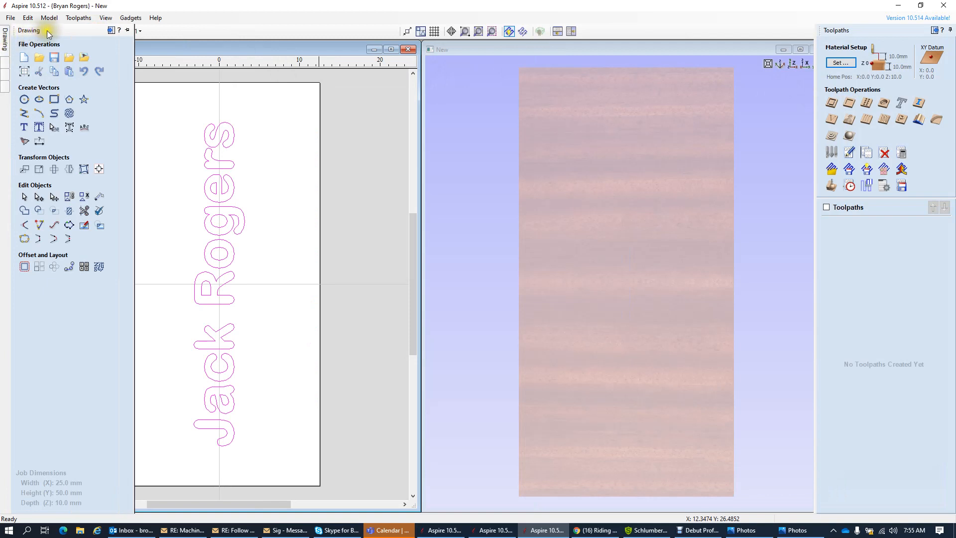
click(128, 30)
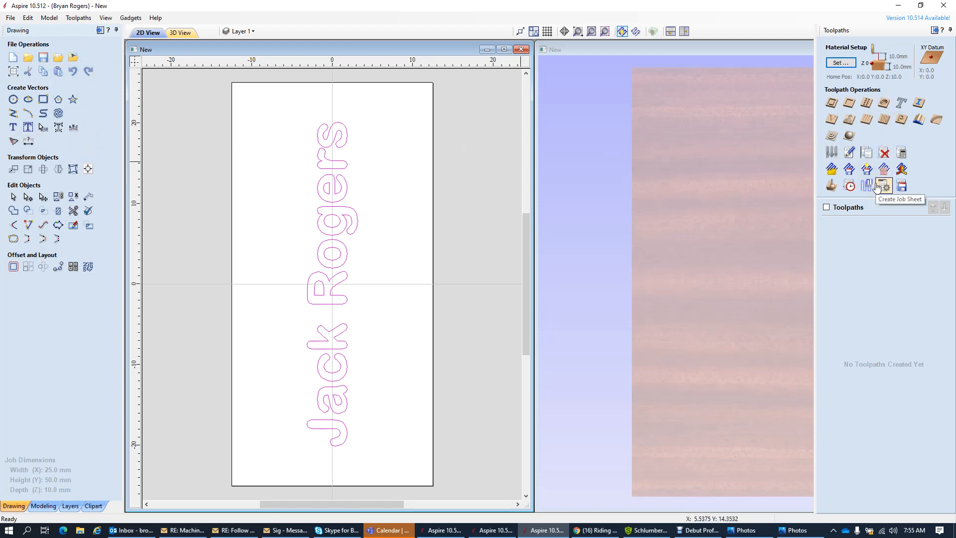
click(685, 32)
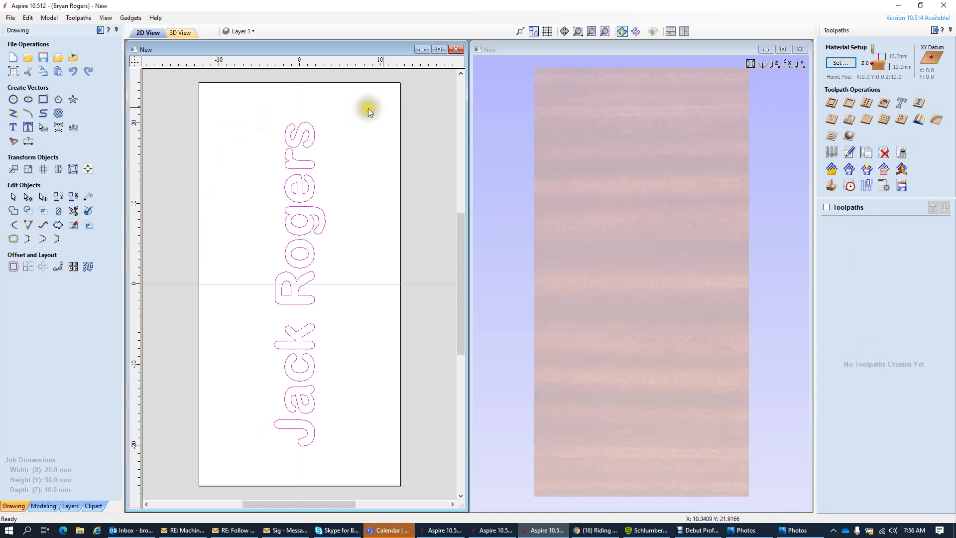
click(415, 147)
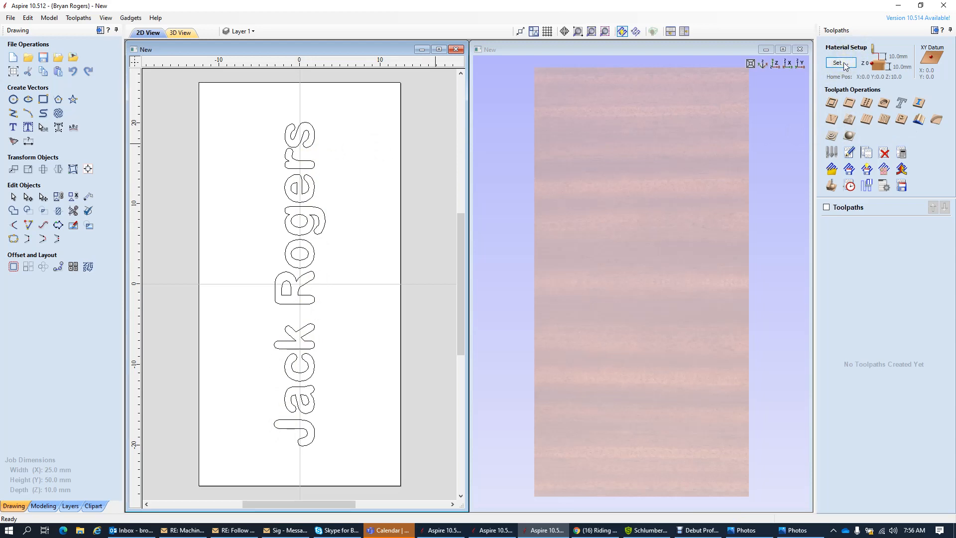
- Apply the material setup: 10 mm thickness, surface zero, and 10 mm clearance, plunge and Z gaps
click(844, 64)
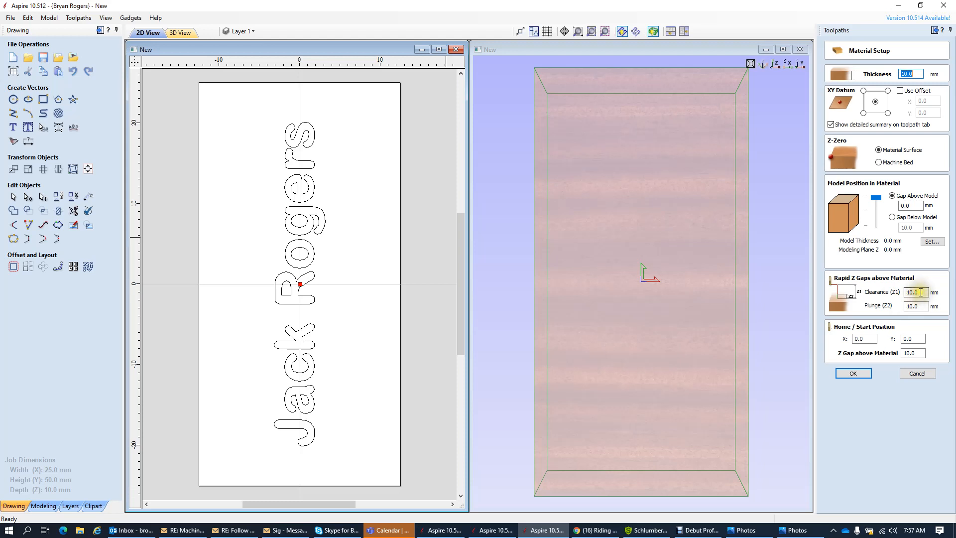
drag(922, 294, 898, 306)
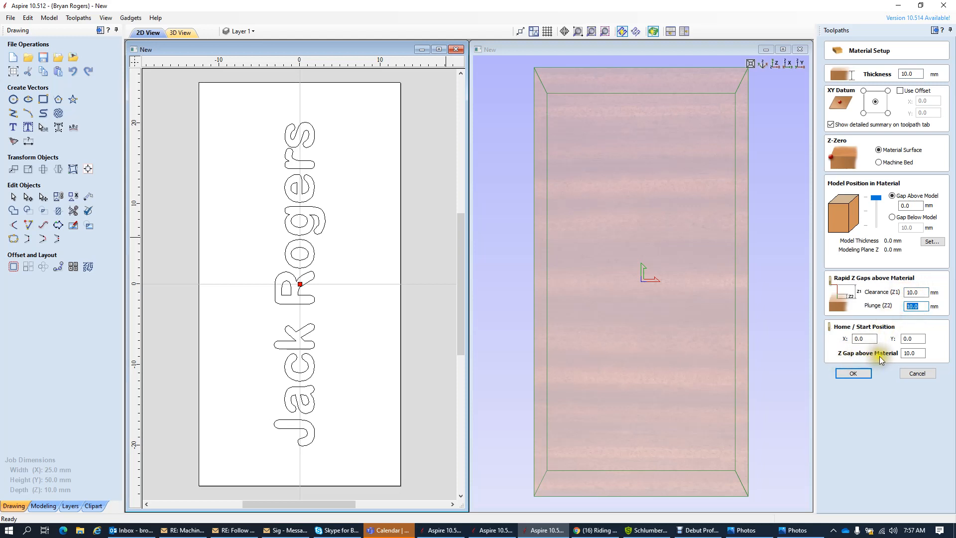
drag(918, 353, 897, 354)
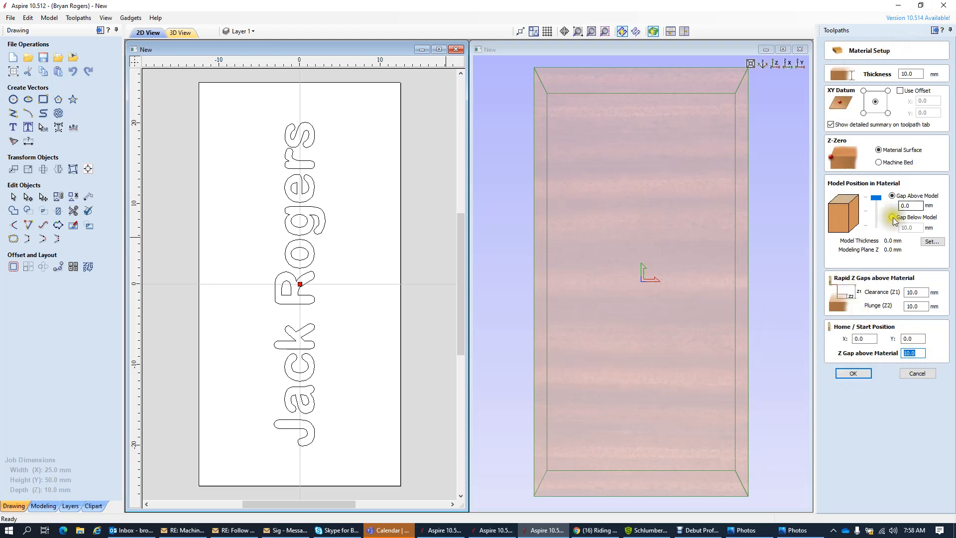
click(856, 373)
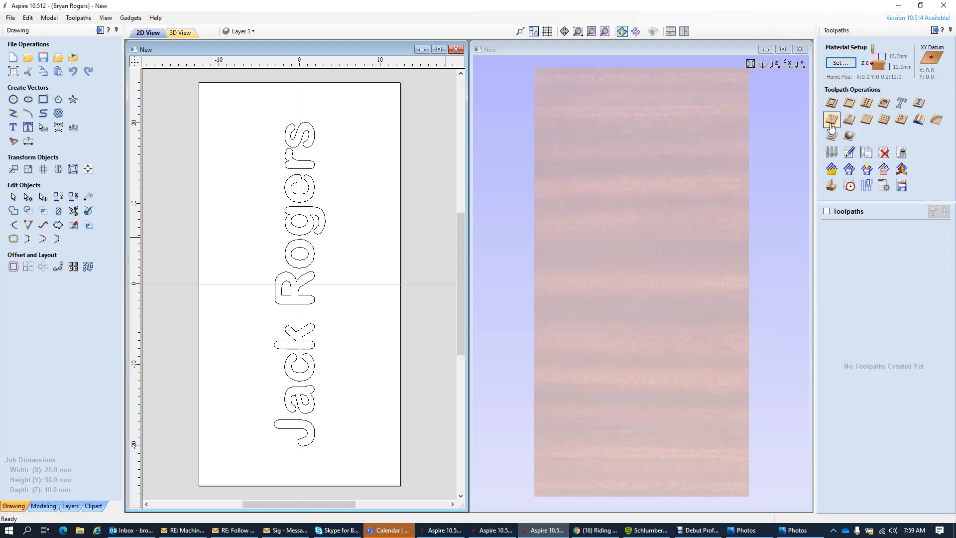
- Start a V-Carve engraving toolpath and bring the bits.jpg photo over the design views
click(832, 125)
click(832, 121)
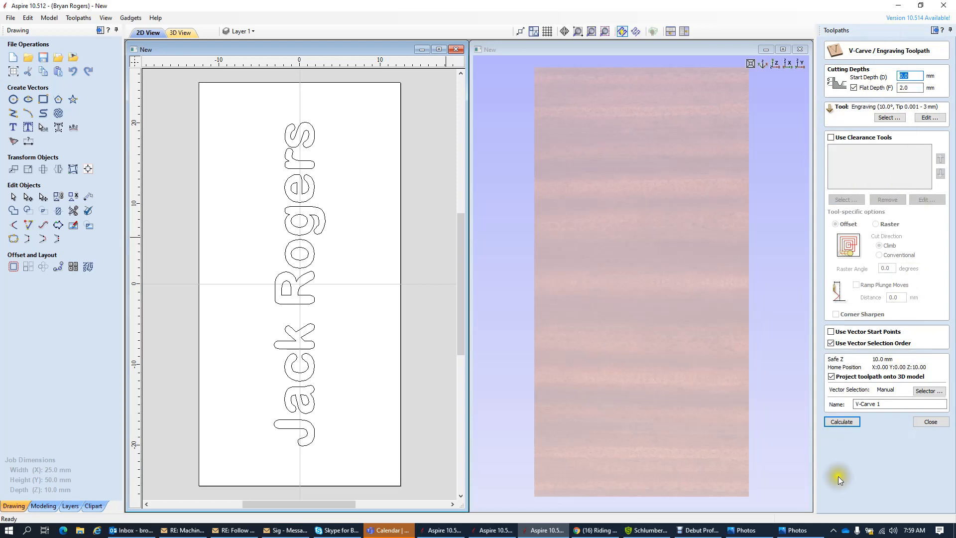
click(825, 421)
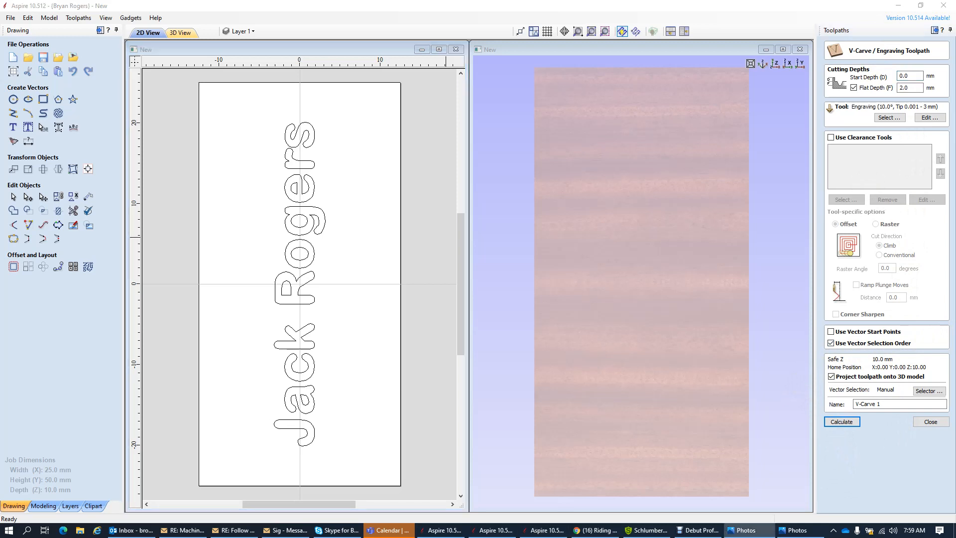
drag(953, 0, 338, 84)
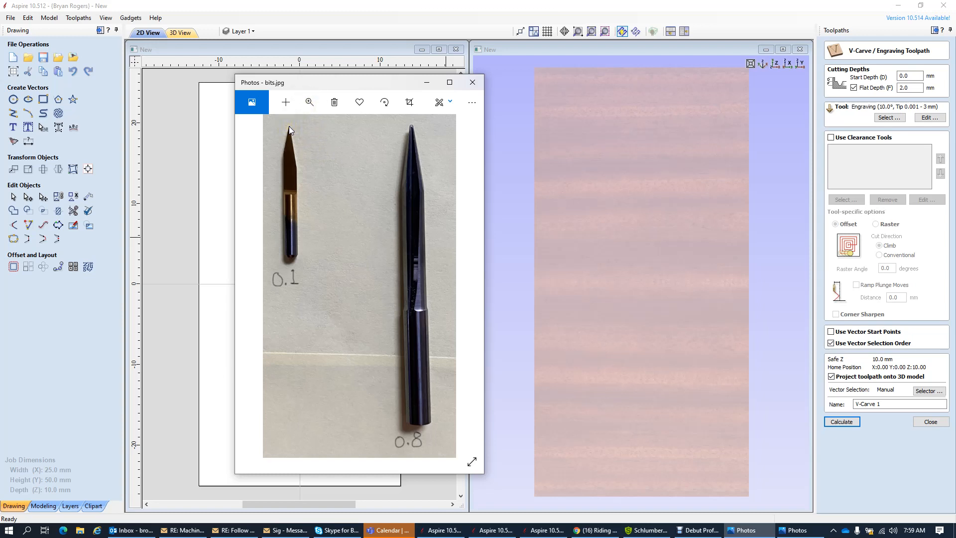
- Zoom into the bits.jpg photo, zoom back to fit, and restore its window from full screen
click(308, 102)
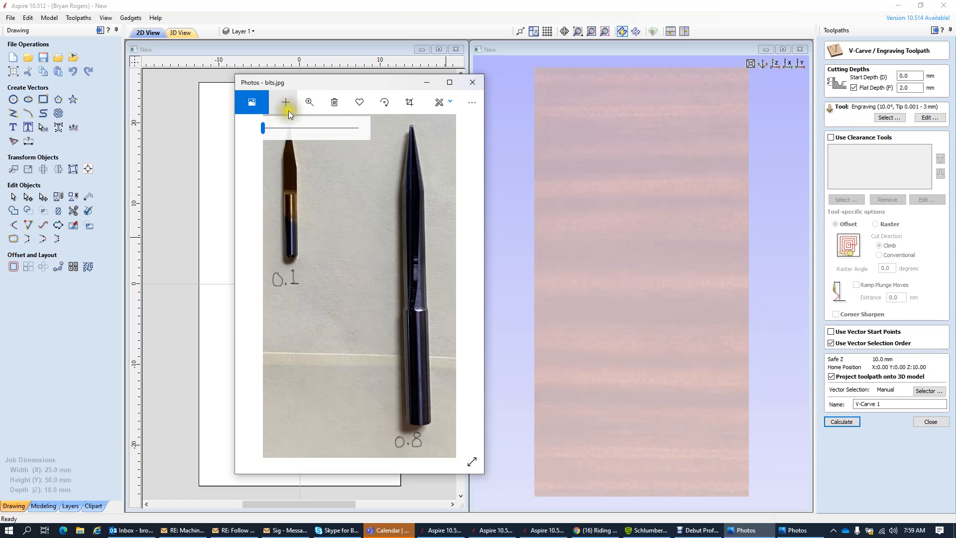
drag(264, 128, 281, 128)
click(450, 82)
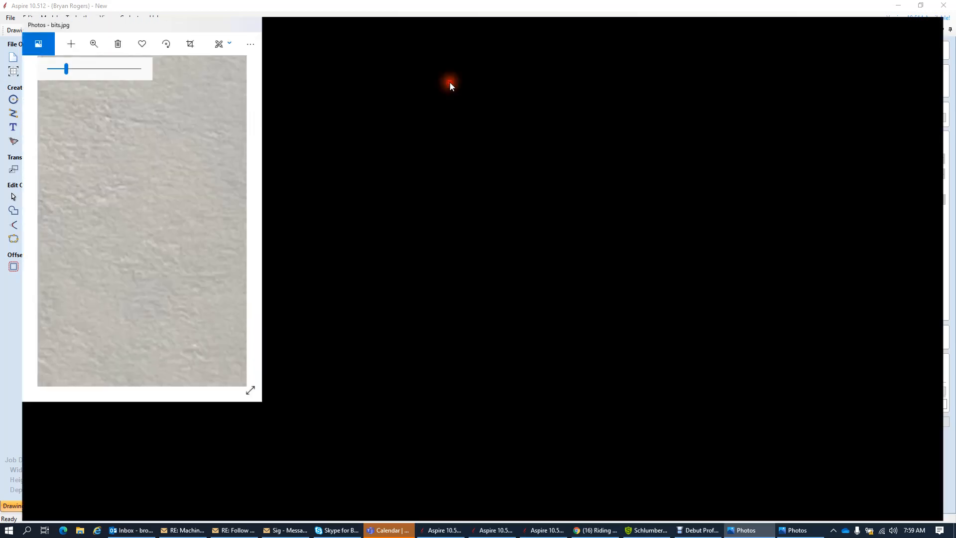
click(423, 27)
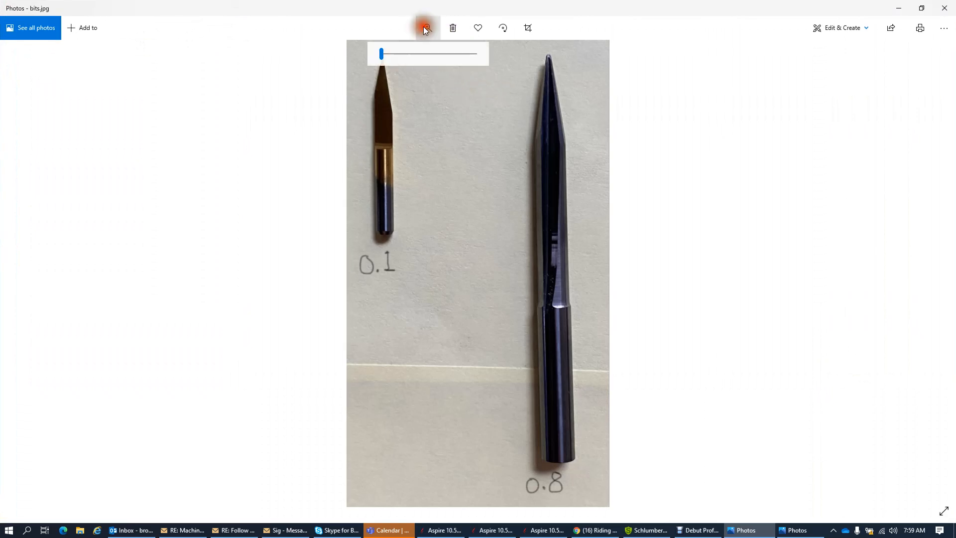
mouse_move(382, 49)
mouse_down()
mouse_move(414, 50)
mouse_move(388, 53)
mouse_up()
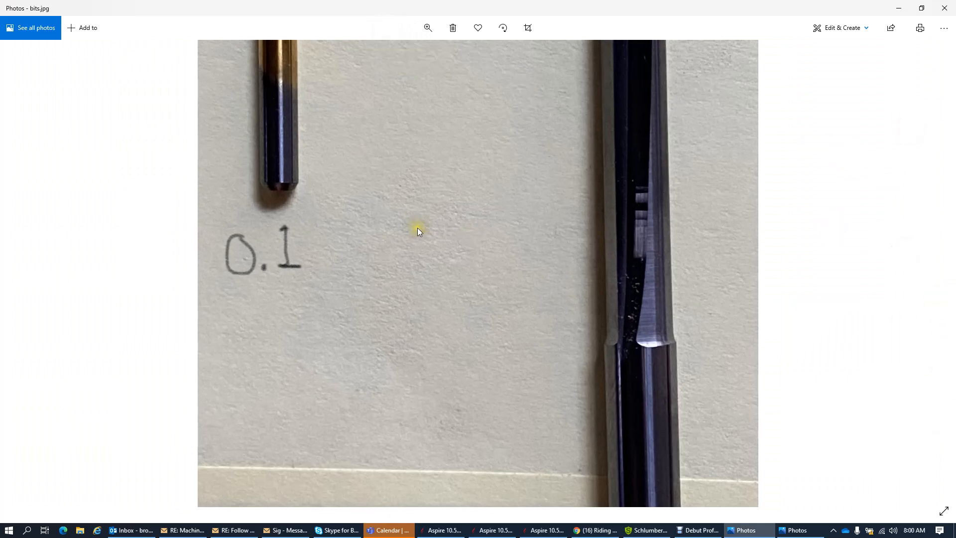
click(428, 27)
click(388, 52)
drag(387, 50, 380, 52)
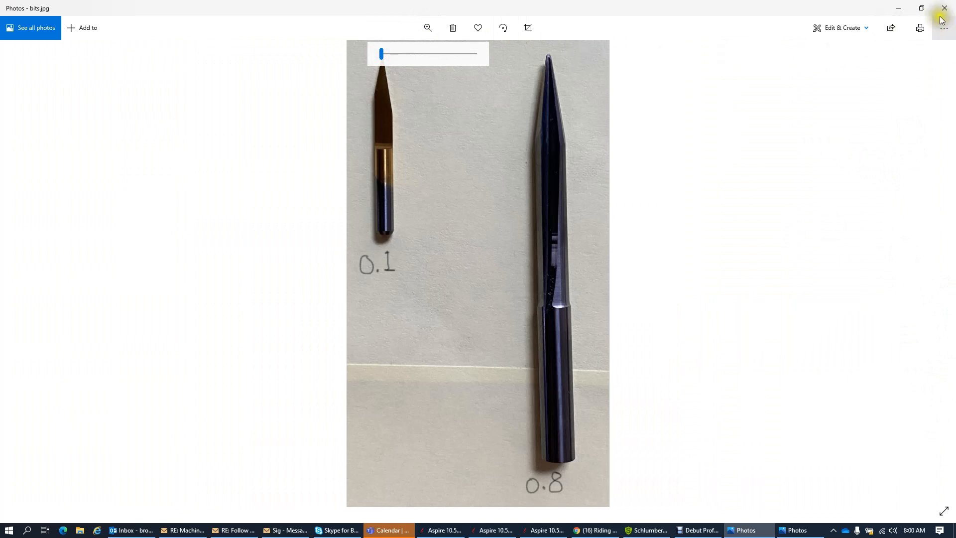
click(921, 8)
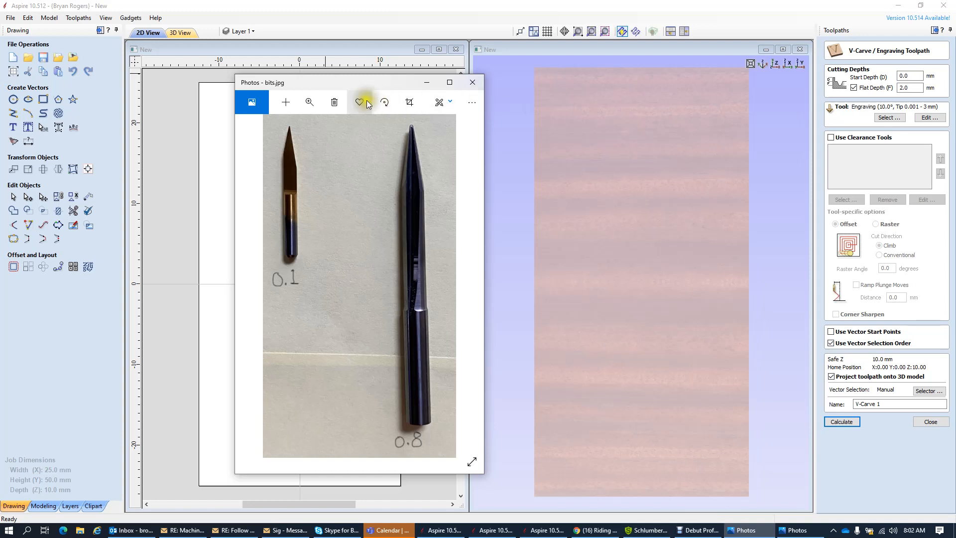
- Move the bits photo left and open the Tool Database, positioned clear of the lettering
drag(373, 78, 158, 73)
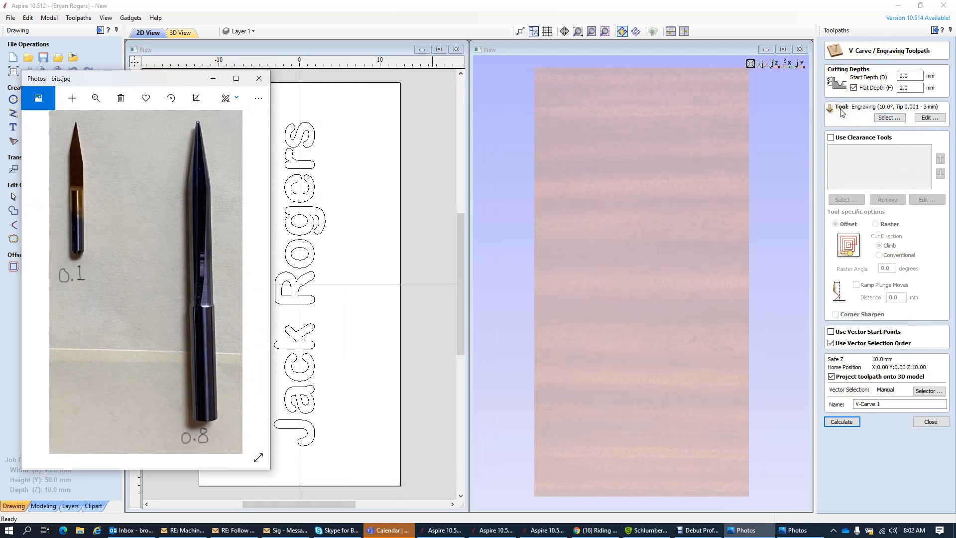
click(889, 118)
click(889, 118)
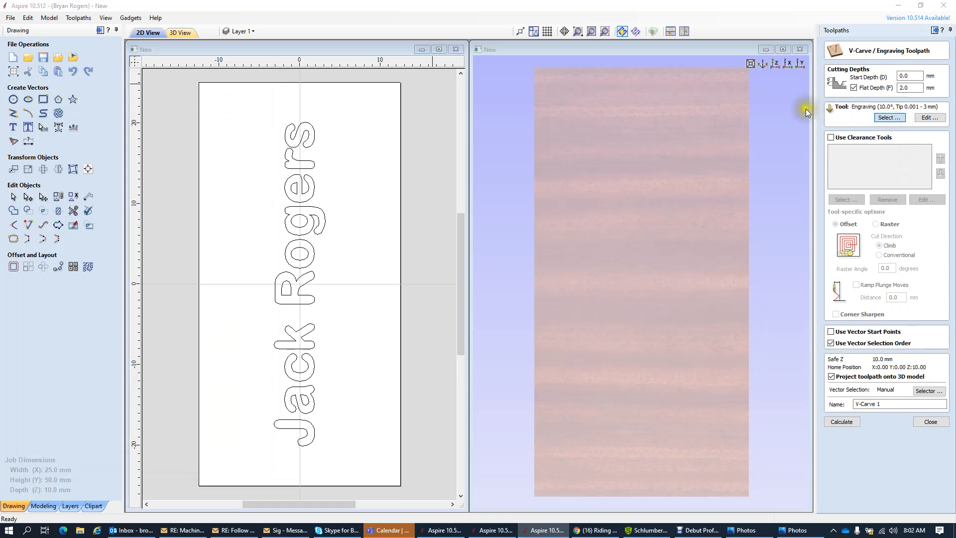
drag(505, 109, 598, 91)
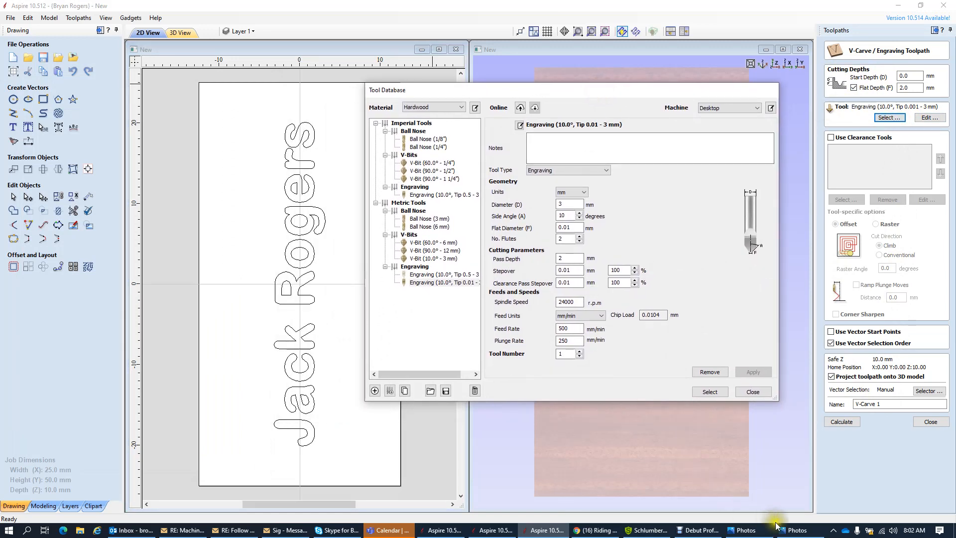
- Bring the bits.jpg photo forward and place it beside the Tool Database for reference
mouse_move(801, 532)
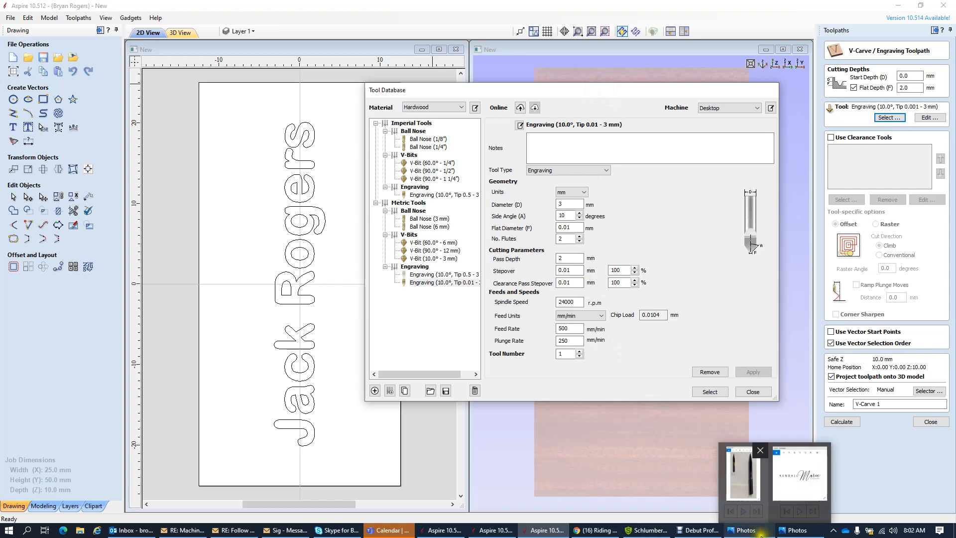
click(742, 473)
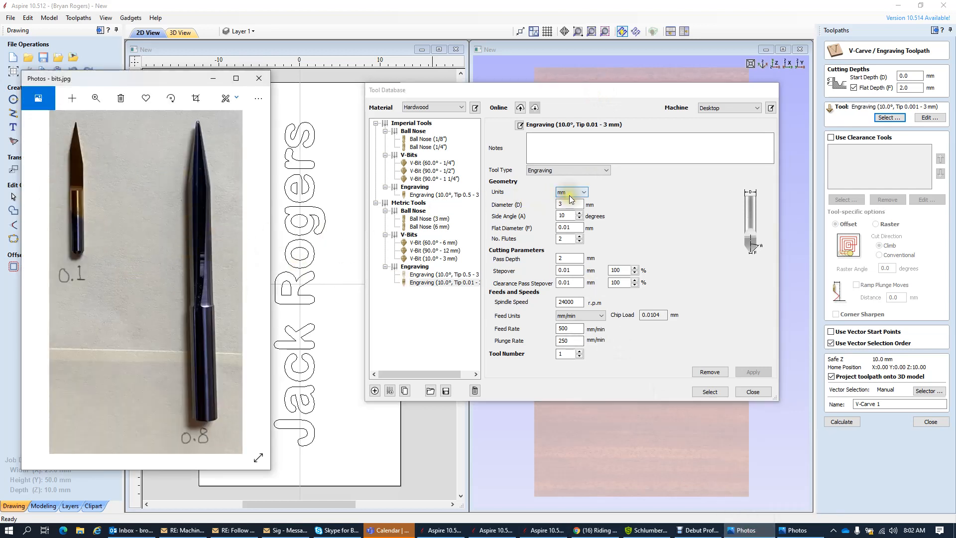
drag(165, 79, 241, 96)
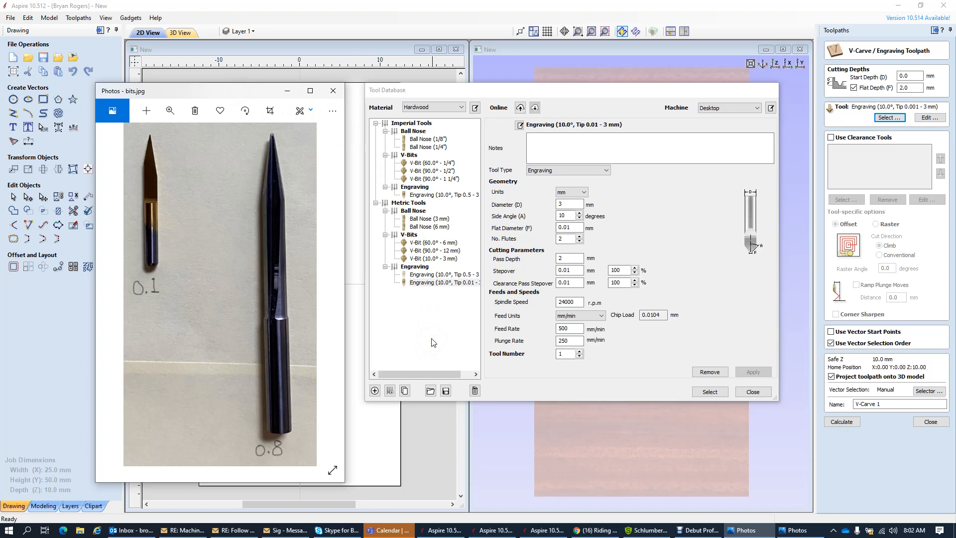
- Add a new tool to the Engraving group with the note 'Regular Engraving'
click(374, 390)
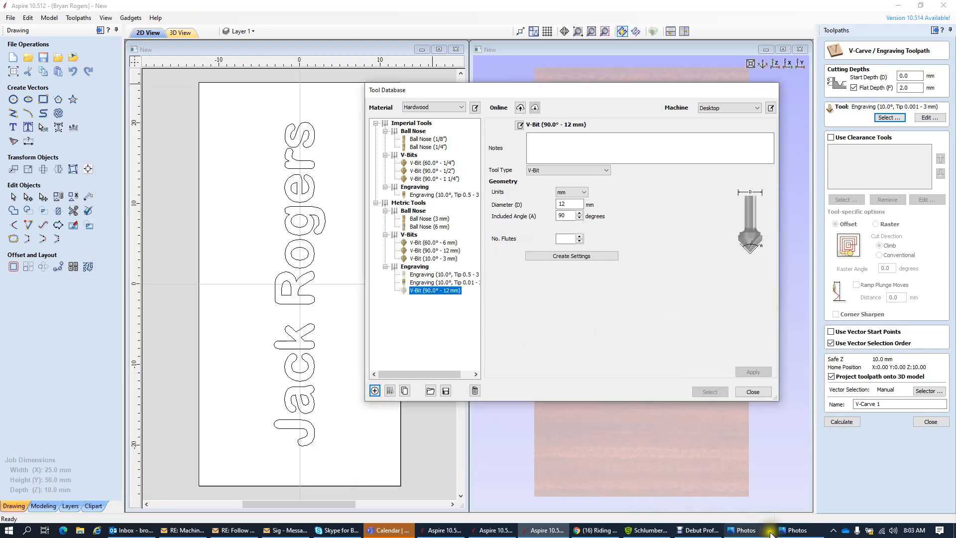
click(745, 530)
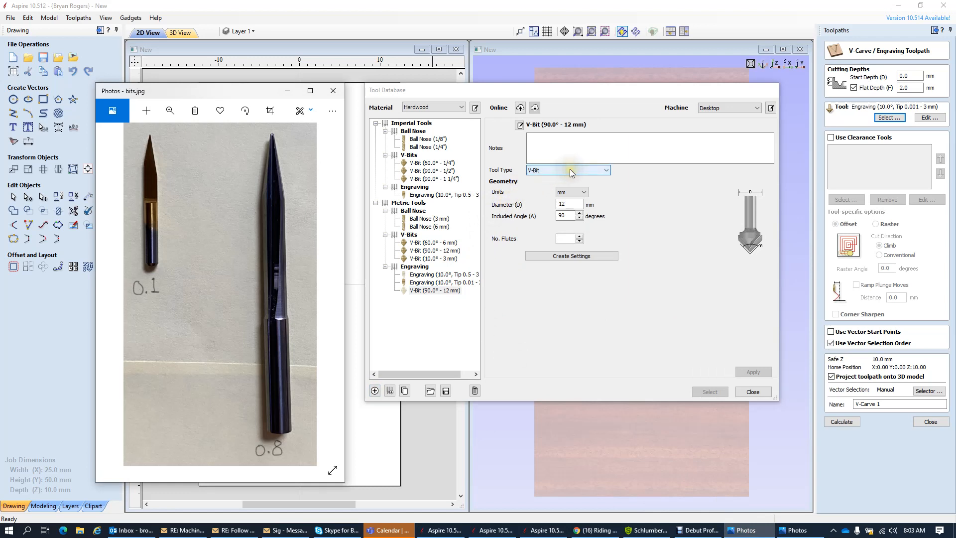
click(579, 89)
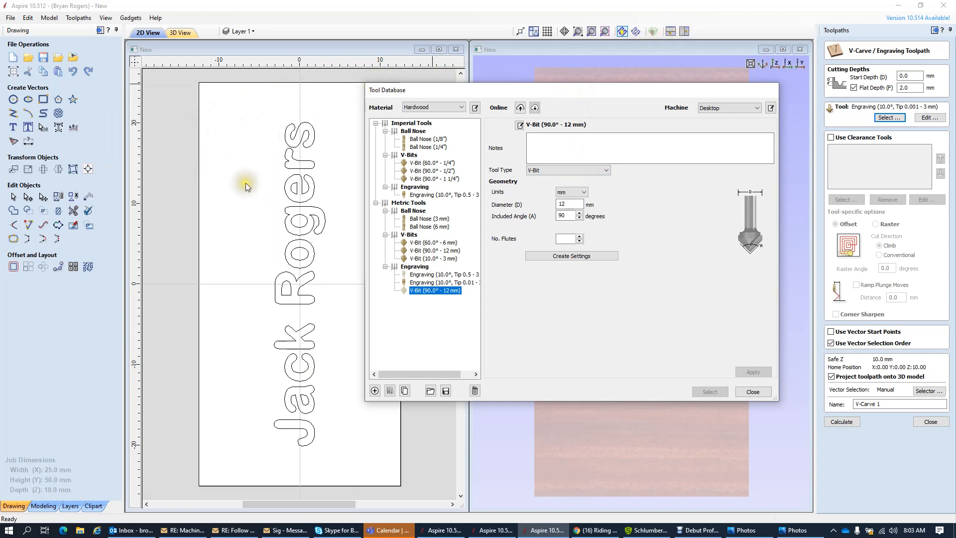
click(744, 530)
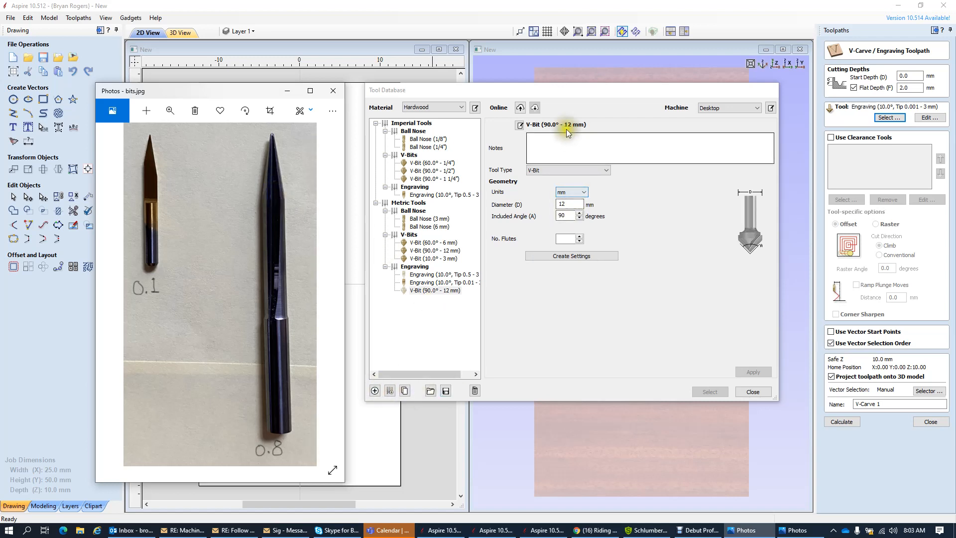
click(541, 139)
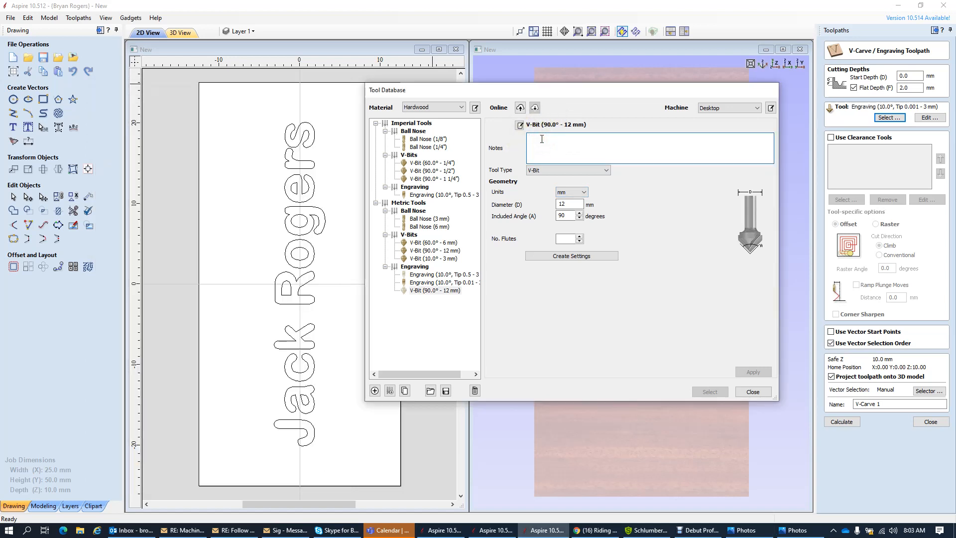
text(Regular Engraving)
- Make the new tool Engraving type and check its 3 mm diameter, 10° side angle and 0.5 mm flat diameter against the photo
click(602, 170)
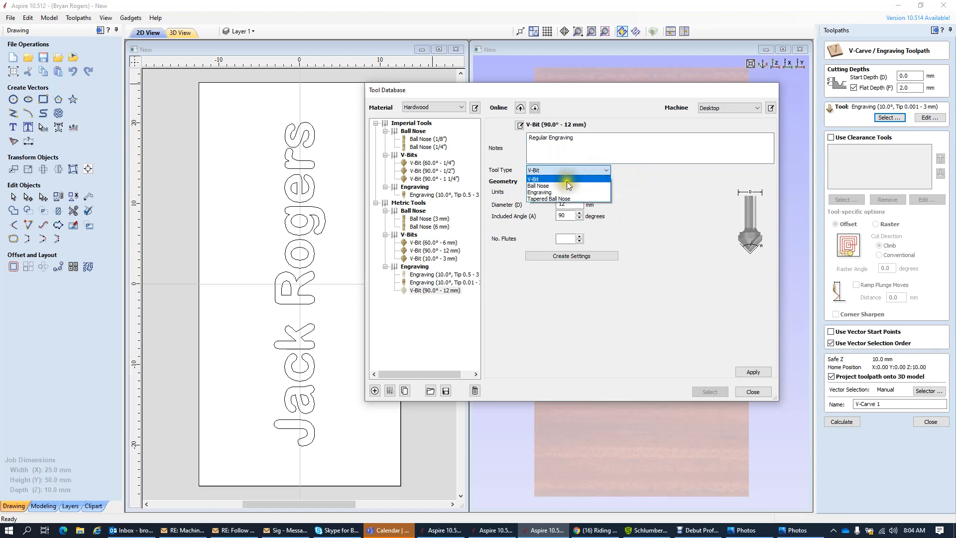
click(551, 192)
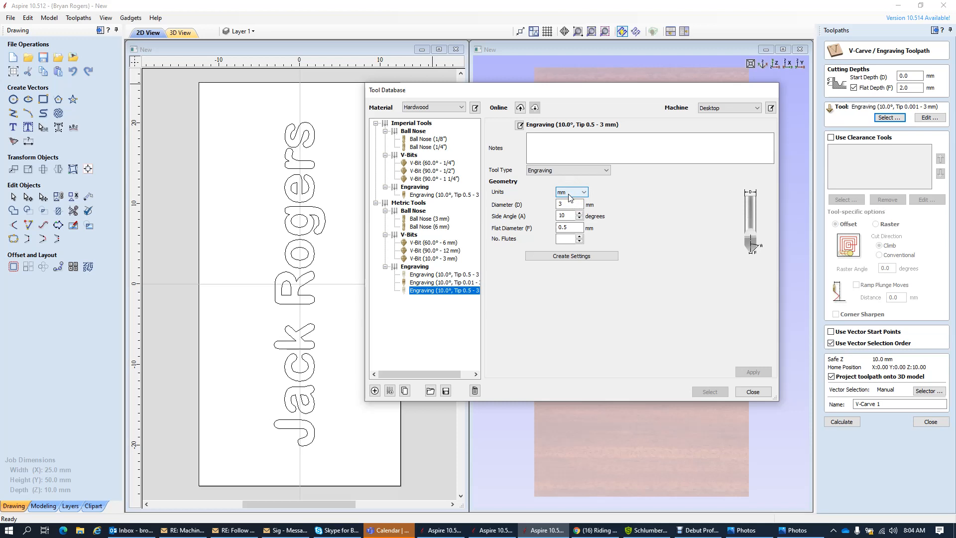
click(568, 204)
click(746, 531)
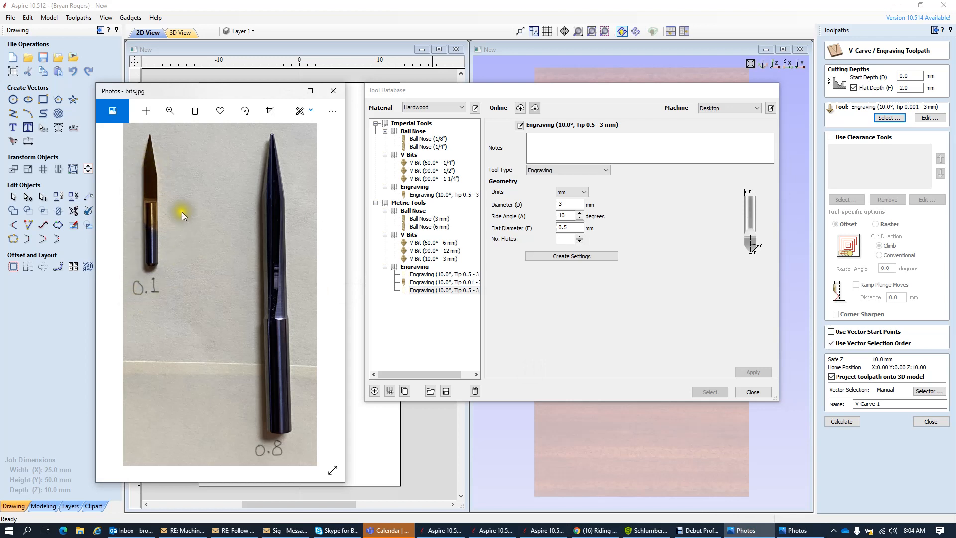
click(571, 204)
click(567, 216)
click(199, 176)
click(566, 228)
- Change the new tool's tip diameter from 0.5 to 0.1 mm, keeping 1 flute, and compare against the bits photo
click(574, 227)
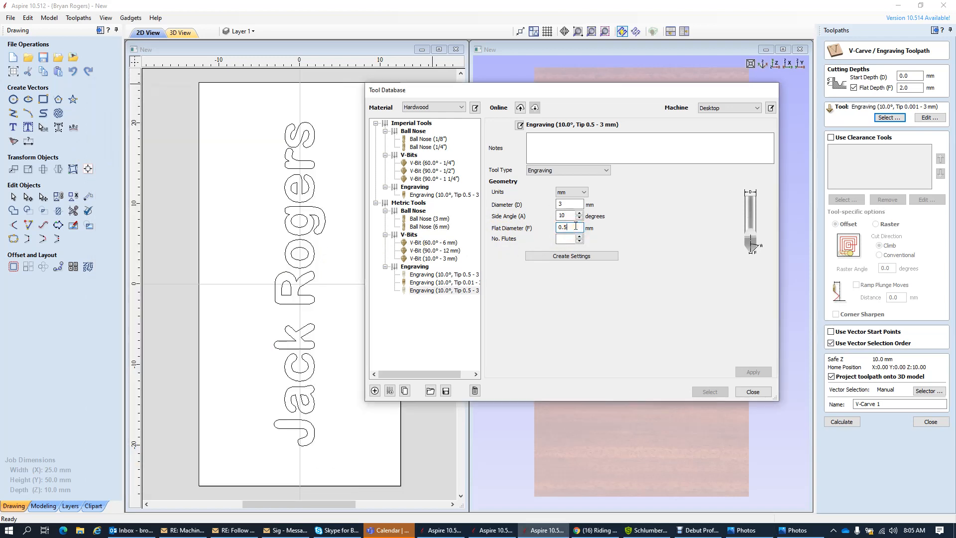
key(BackSpace)
text(1)
click(579, 236)
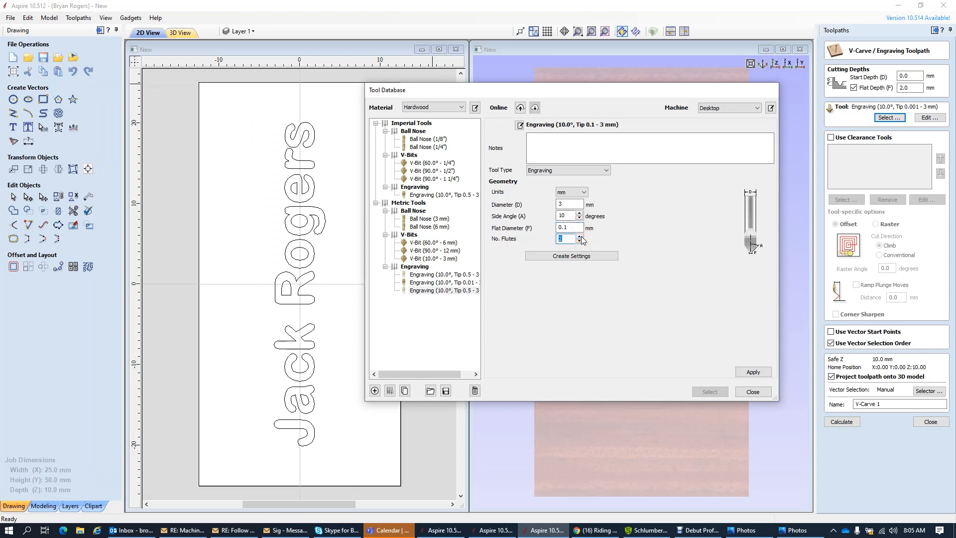
click(579, 242)
click(743, 530)
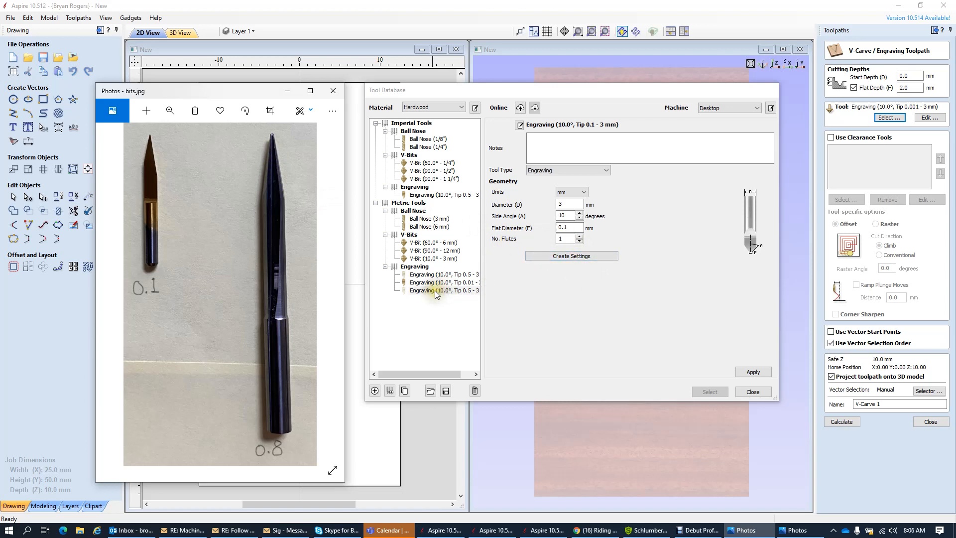
- Add the note 'Regular Engravin', keep the Engraving tool type, and generate its cutting and feed settings
click(539, 142)
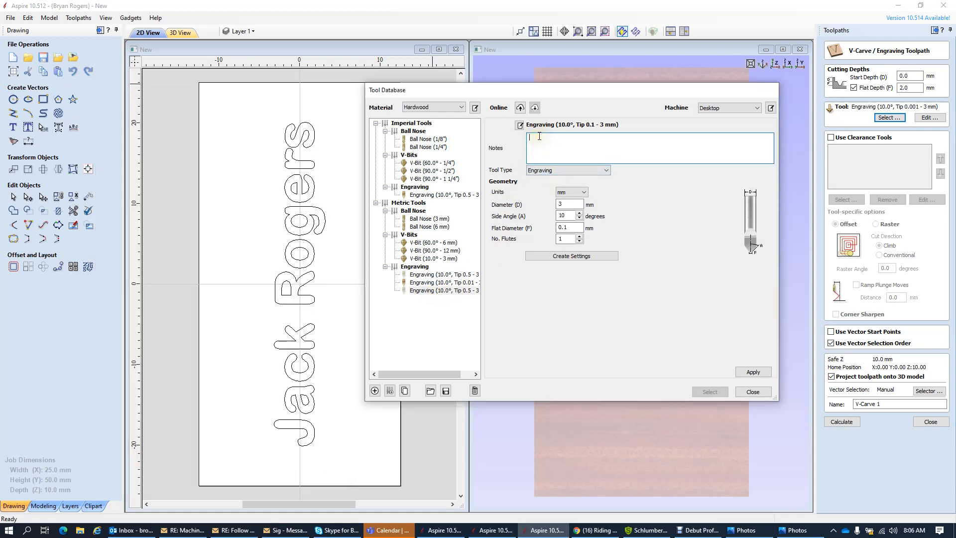
text(Regular Engraving)
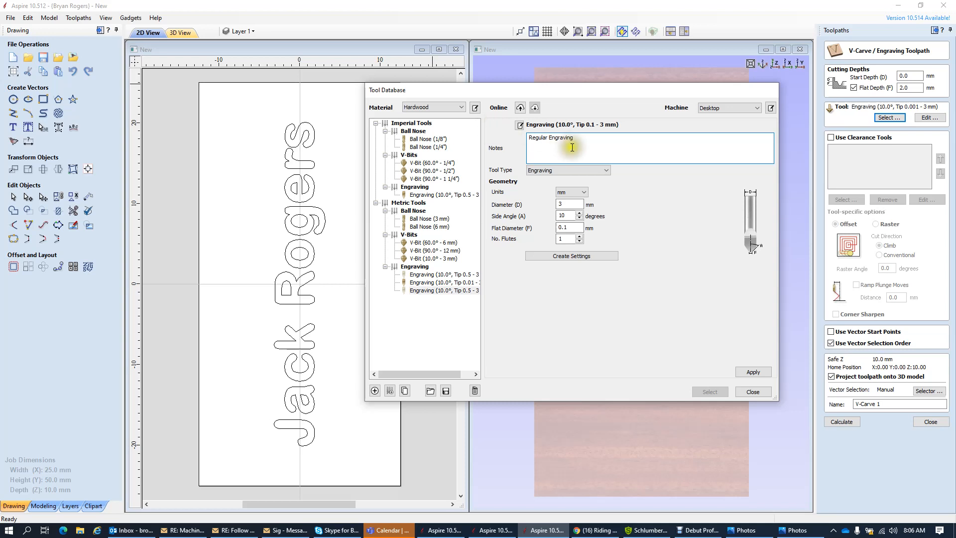
click(553, 169)
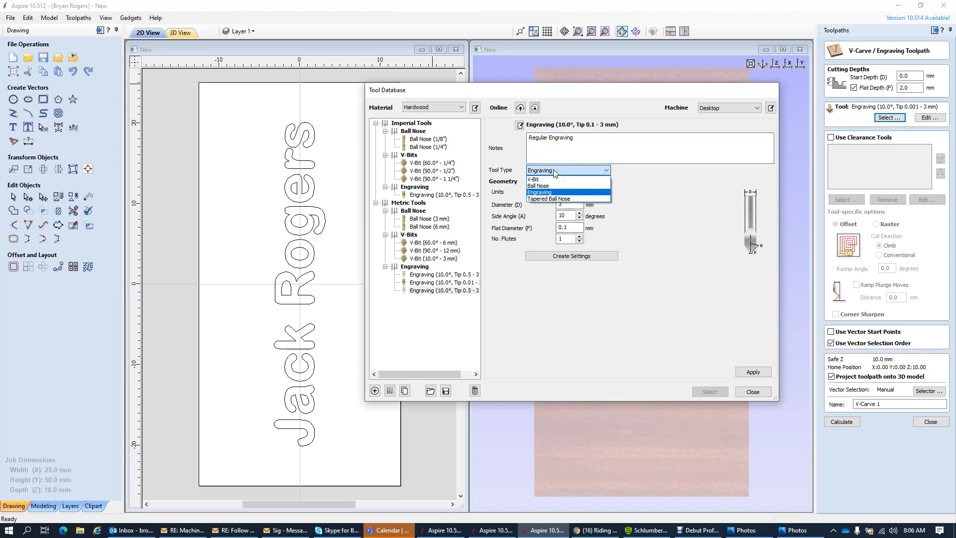
click(559, 153)
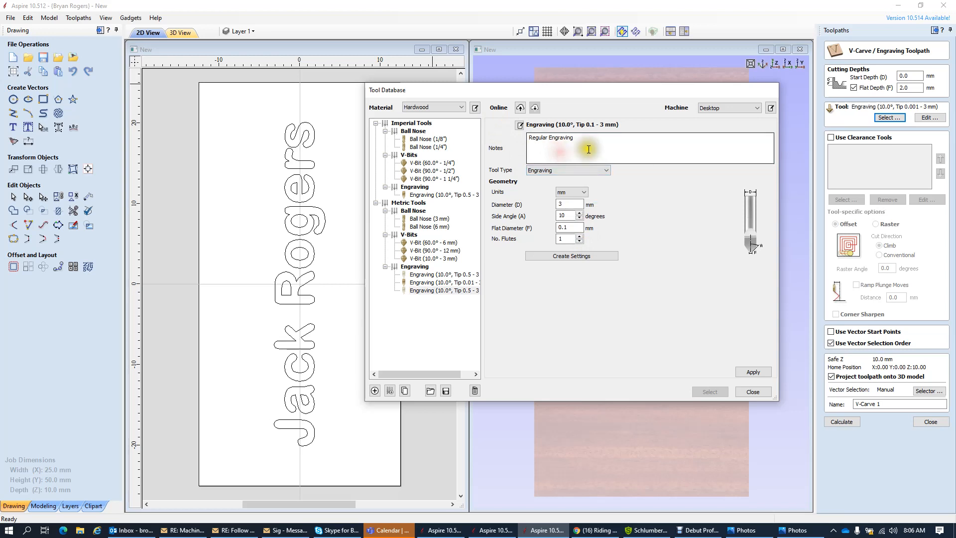
click(574, 257)
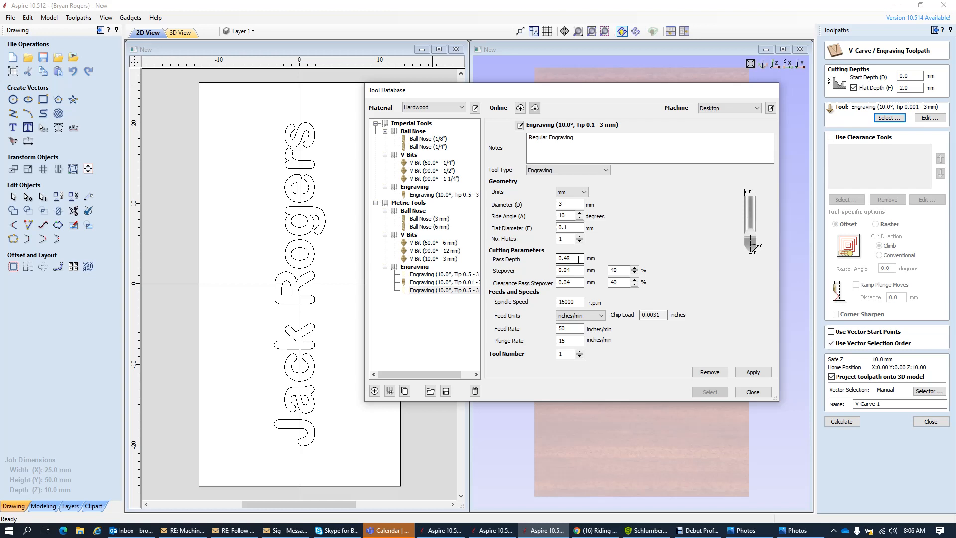
- Change Pass Depth from 0.48 to 2 mm and set Stepover and Clearance Pass Stepover to 0.01 mm
drag(577, 258, 535, 258)
text(2)
click(575, 270)
text(1)
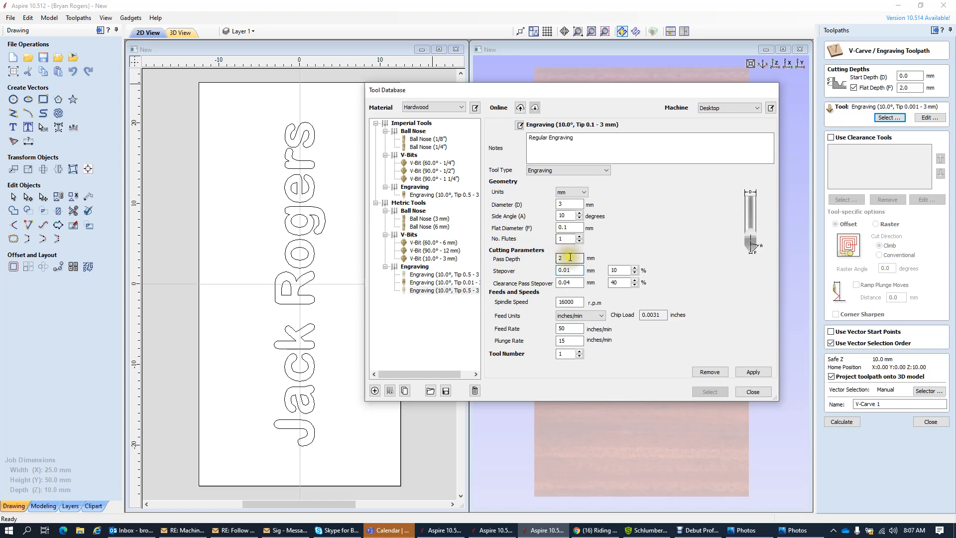
click(563, 227)
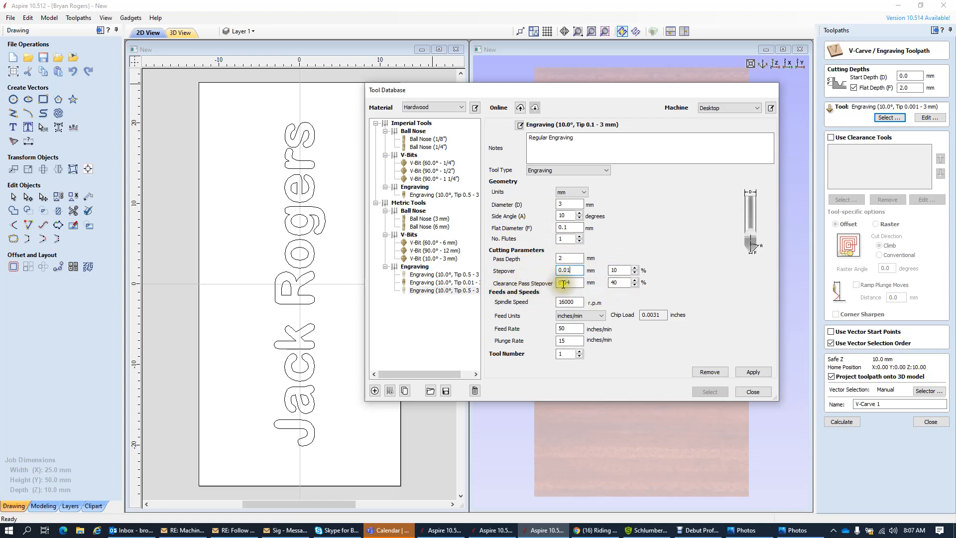
click(562, 282)
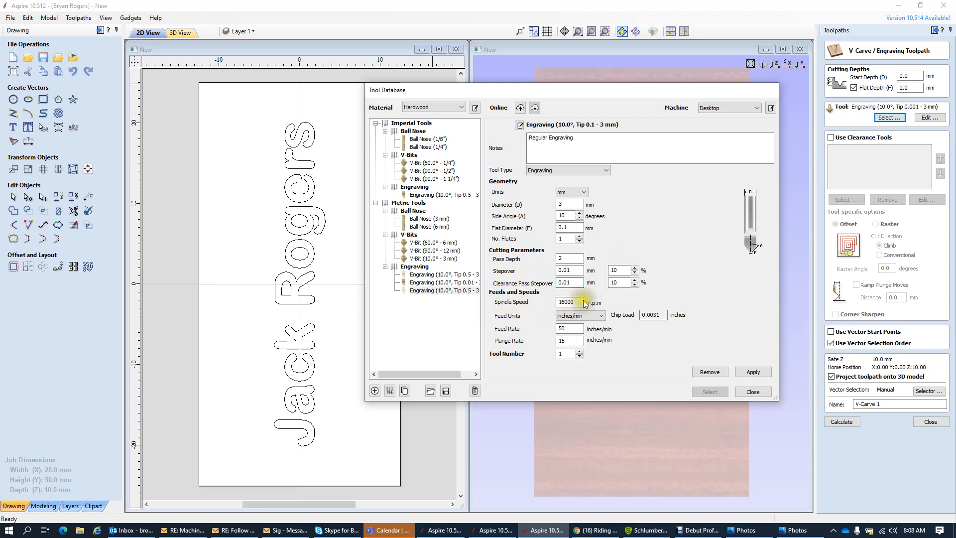
- Set spindle speed to 24000 rpm, feed units to mm/min, feed rate 500 and plunge rate 250
drag(570, 302, 528, 303)
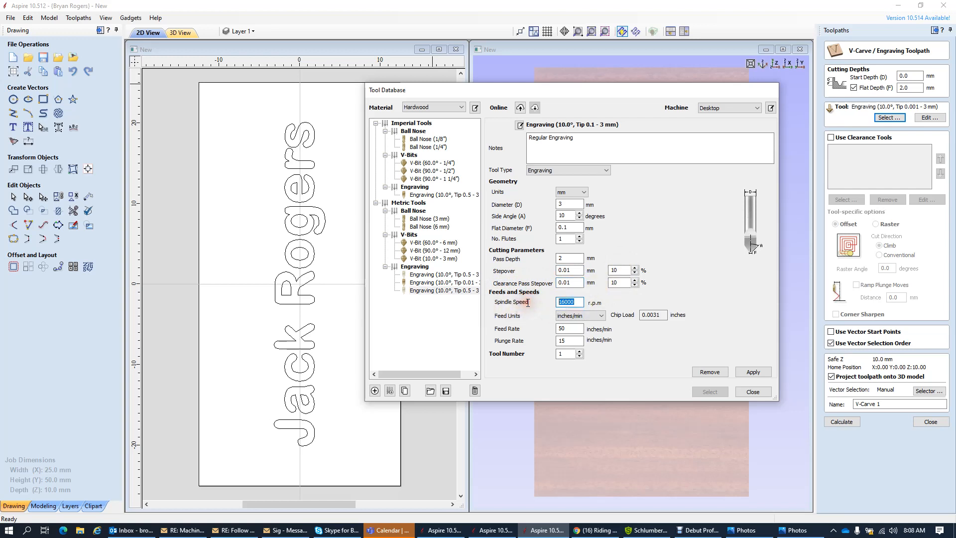
text(24000)
click(600, 316)
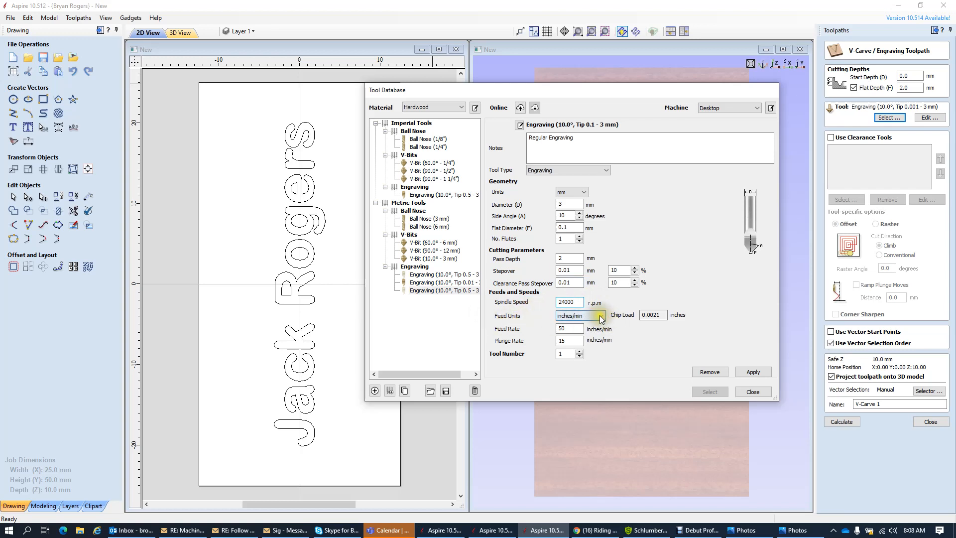
click(566, 331)
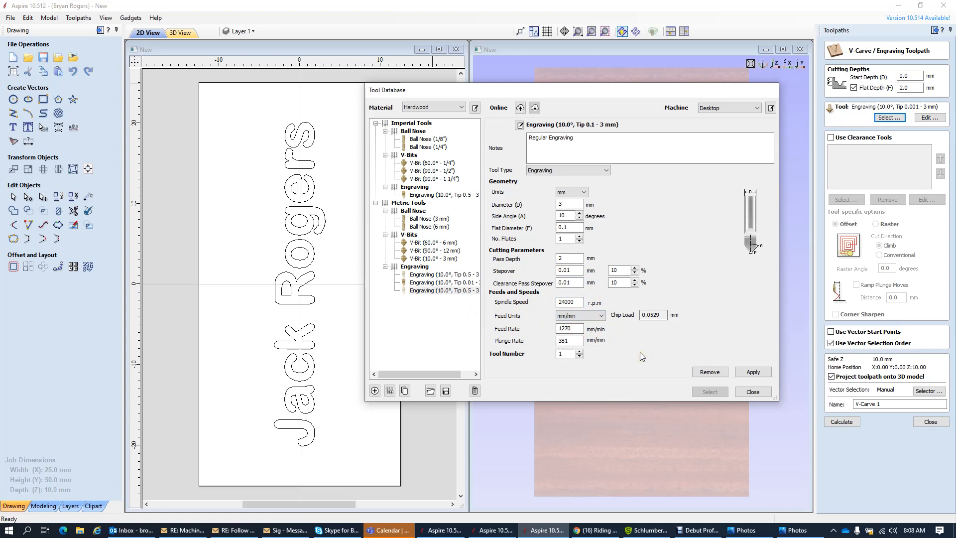
double_click(575, 328)
text(500)
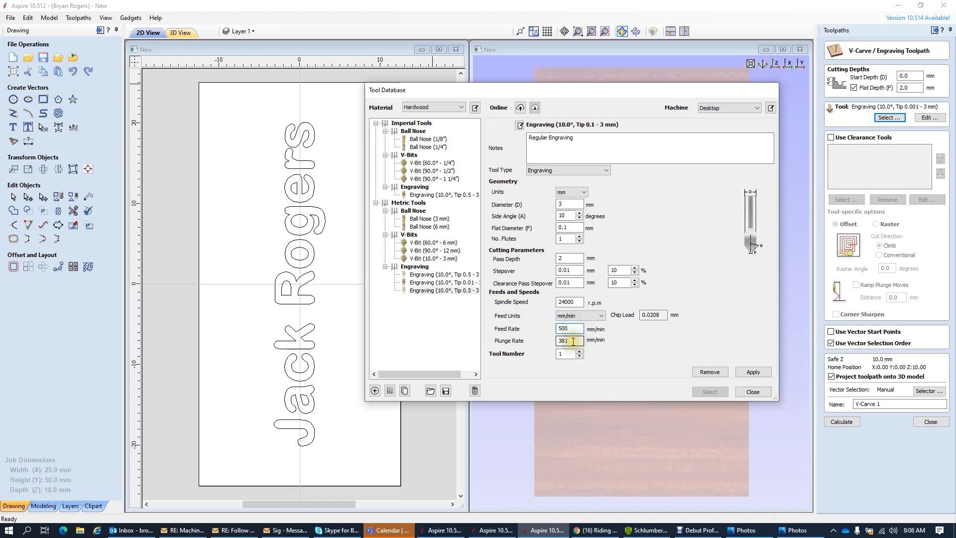
double_click(573, 341)
text(250)
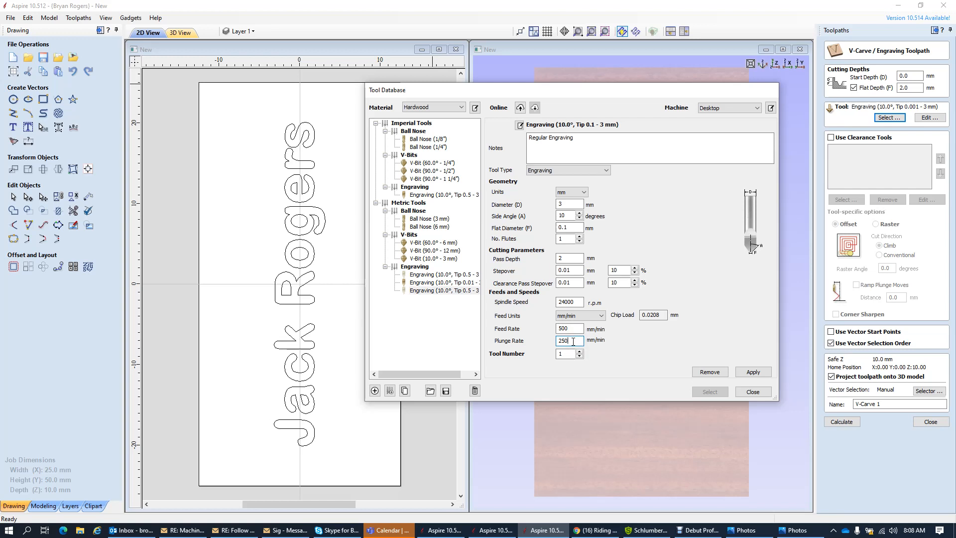
- Apply the edits to save them as the new Engraving (10.0°, Tip 0.1 - 3 mm) tool
click(567, 354)
click(568, 354)
click(753, 372)
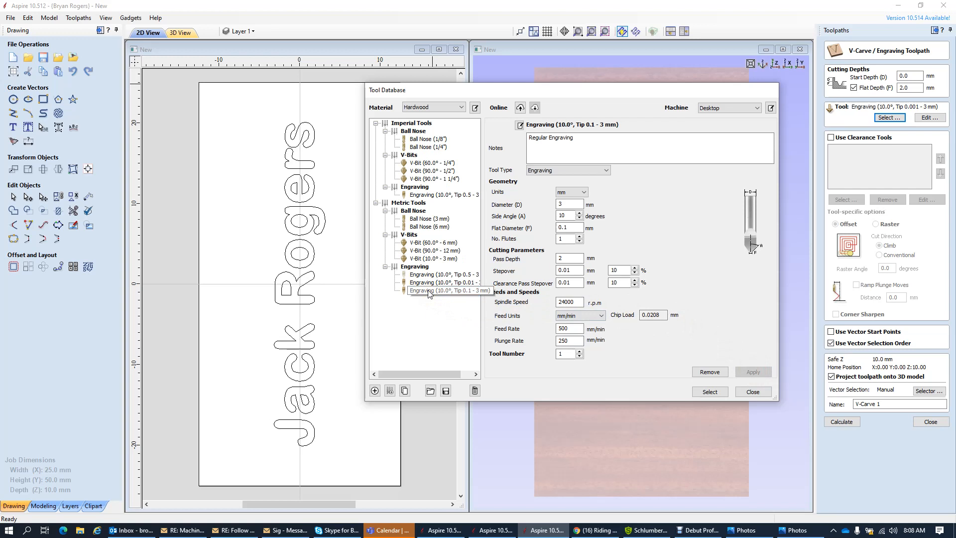
- Select the new Engraving (10.0°, Tip 0.1 - 3 mm) tool for the V-Carve toolpath
click(710, 392)
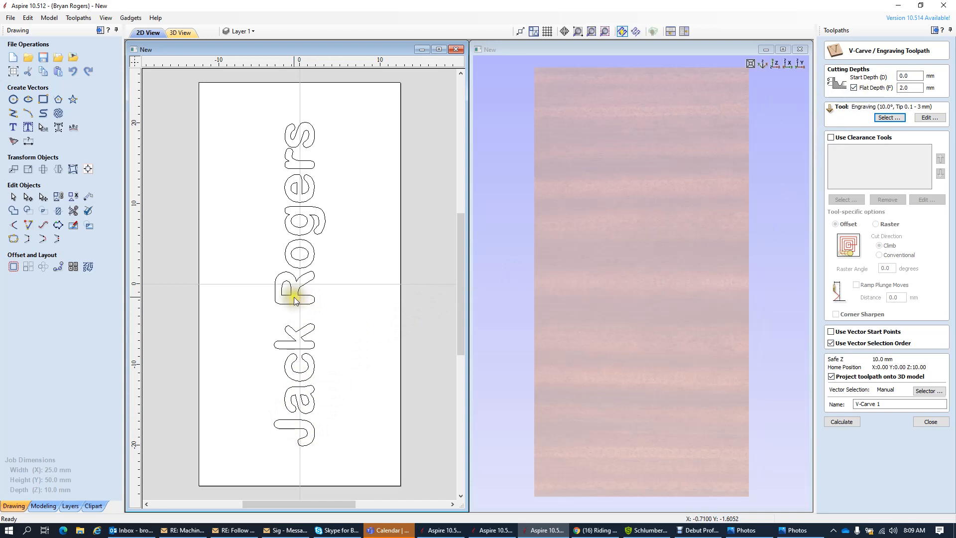
click(744, 529)
drag(178, 91, 473, 91)
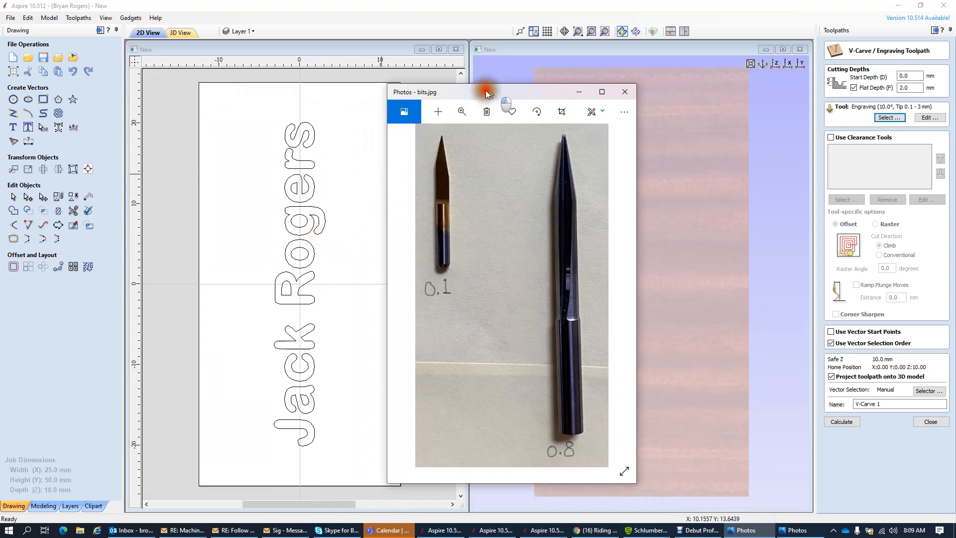
mouse_move(485, 91)
mouse_down()
mouse_move(157, 88)
mouse_move(135, 73)
mouse_up()
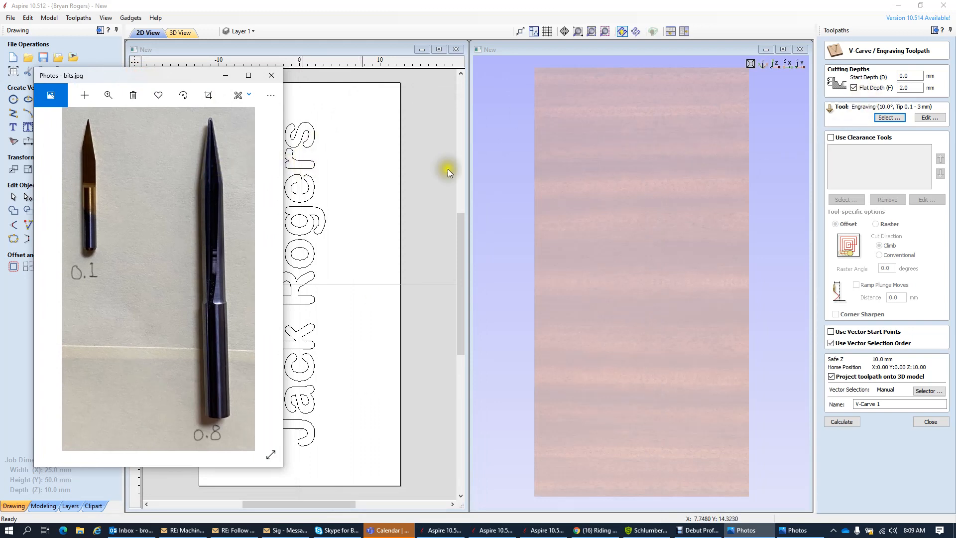
click(907, 90)
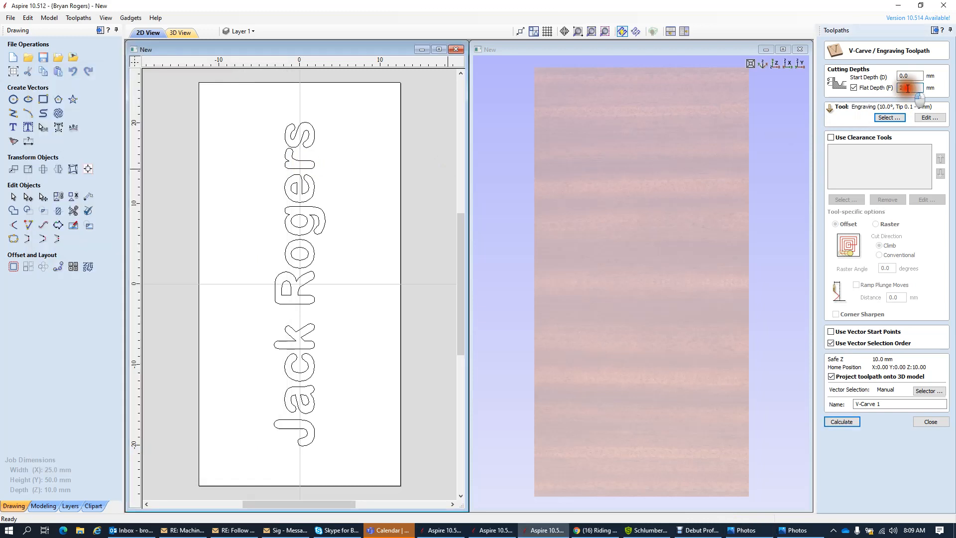
- Enter a 1.5 mm flat depth, then review the 10° Tip 0.1 engraving tool's settings and cancel without changes
text(1.5)
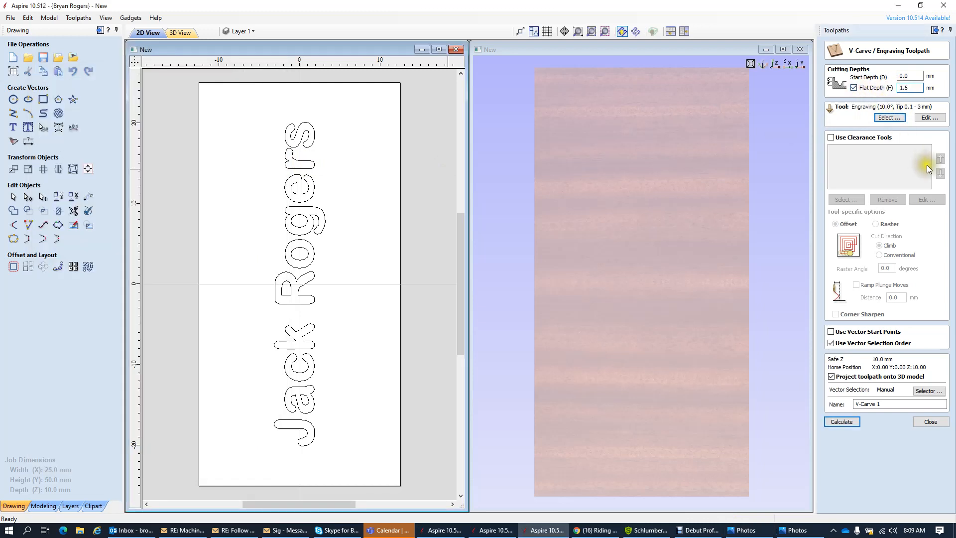
click(885, 444)
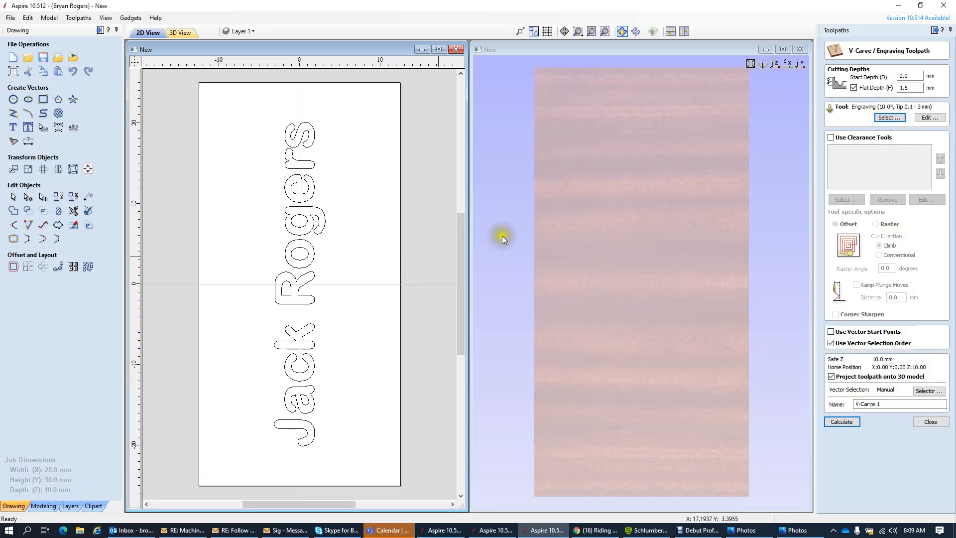
click(928, 117)
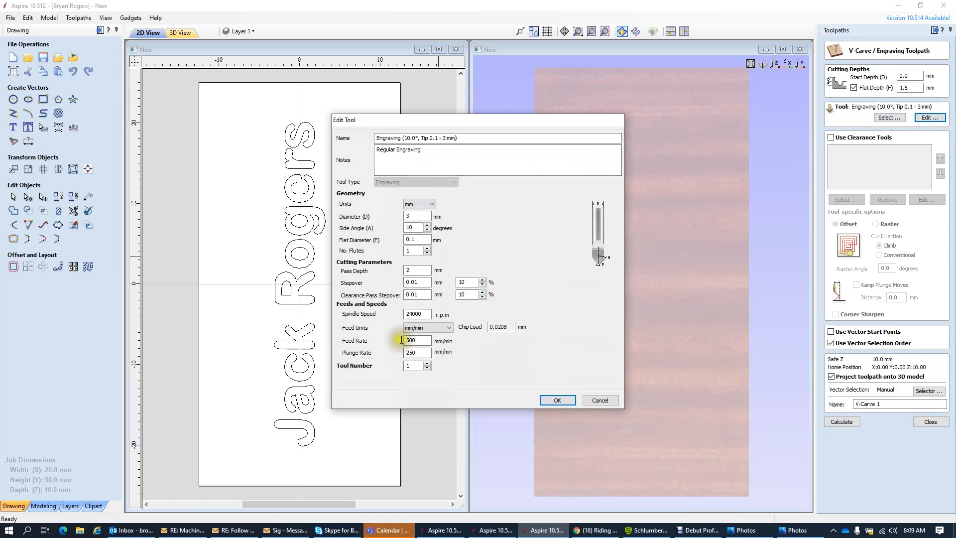
click(604, 399)
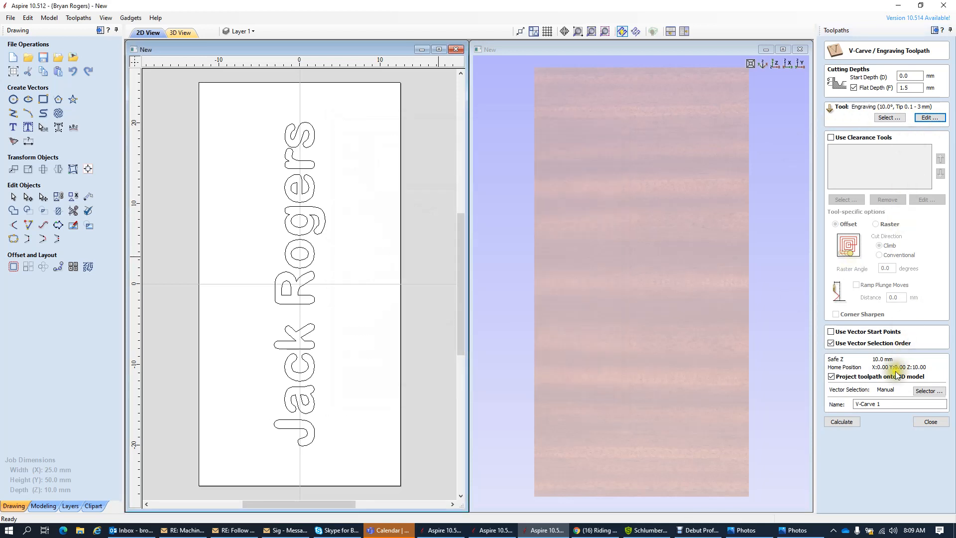
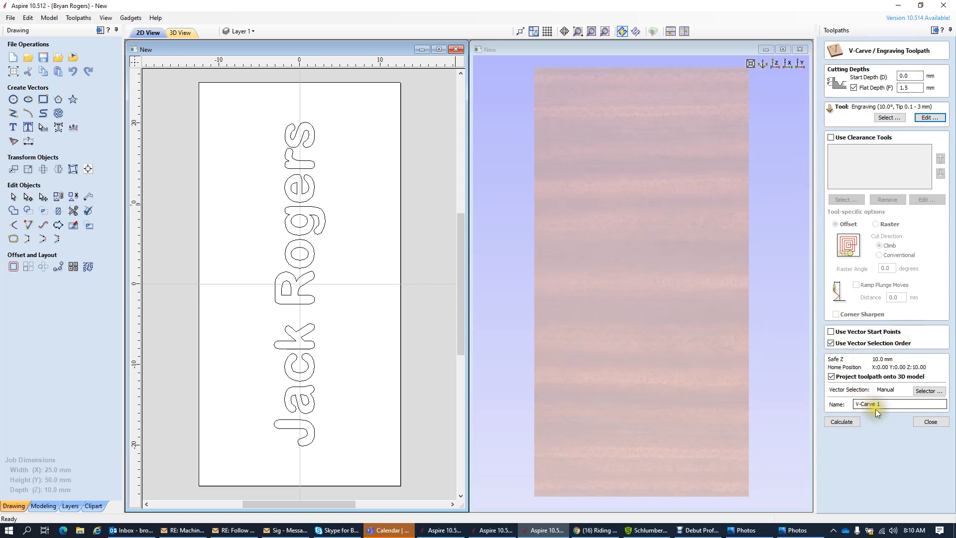
click(310, 209)
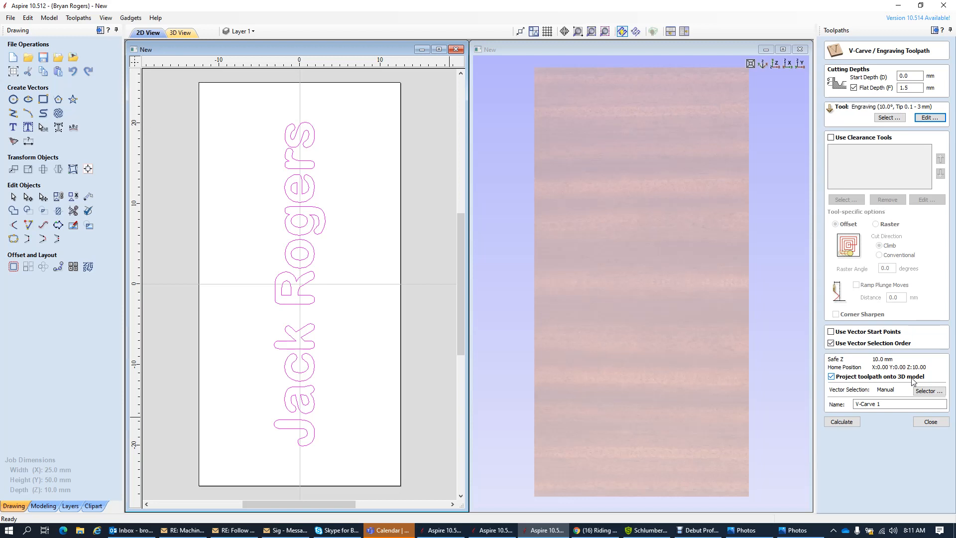
click(831, 377)
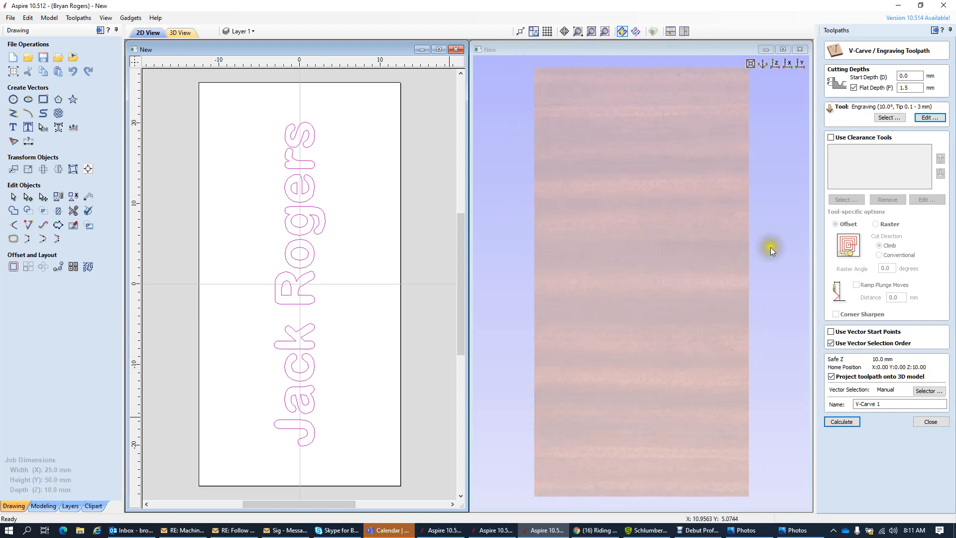
- Replace the default V-Carve 1 toolpath name with 'Name Carving', fixing the capitalisation
drag(881, 404, 827, 399)
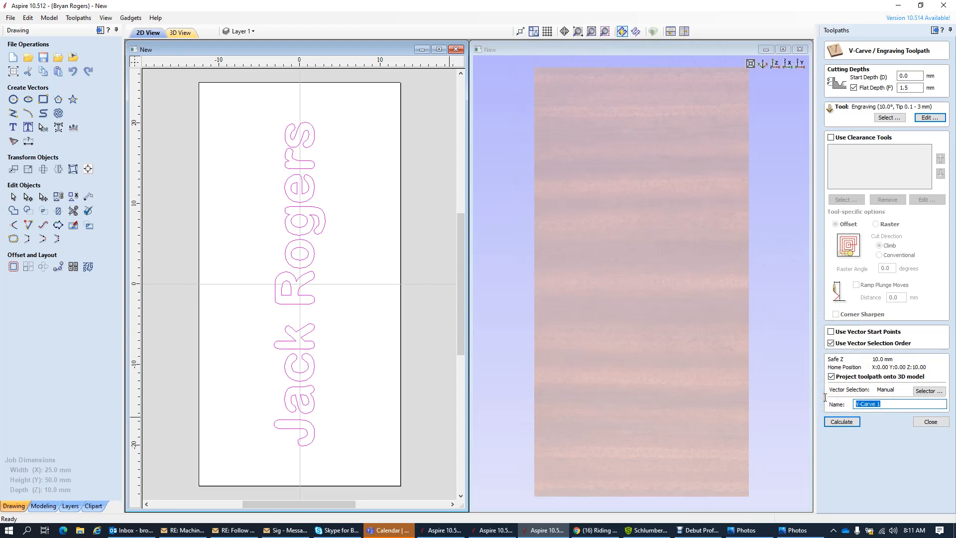
text(Name CArving)
key(BackSpace)
text(a)
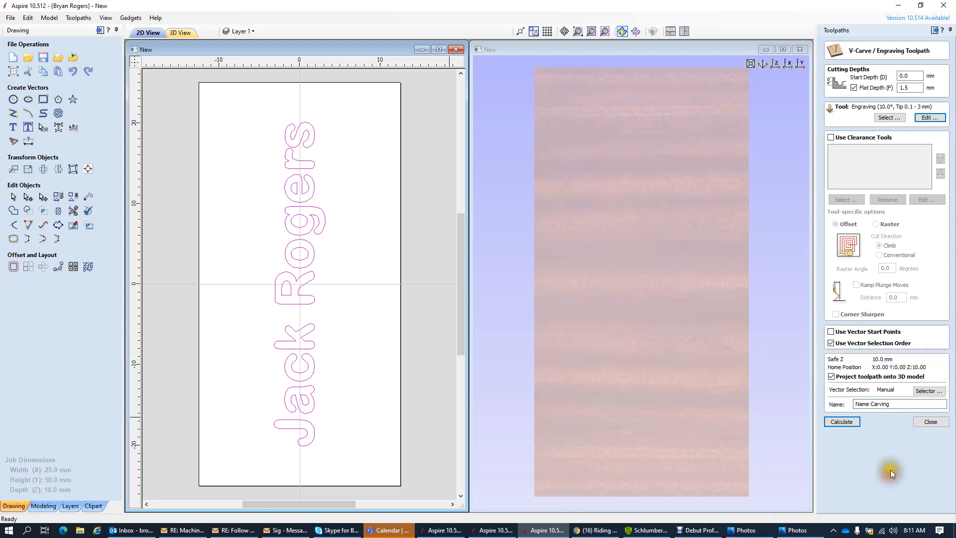
click(847, 424)
- Calculate the Name Carving V-carve toolpath and toggle its visibility off and back on
click(844, 421)
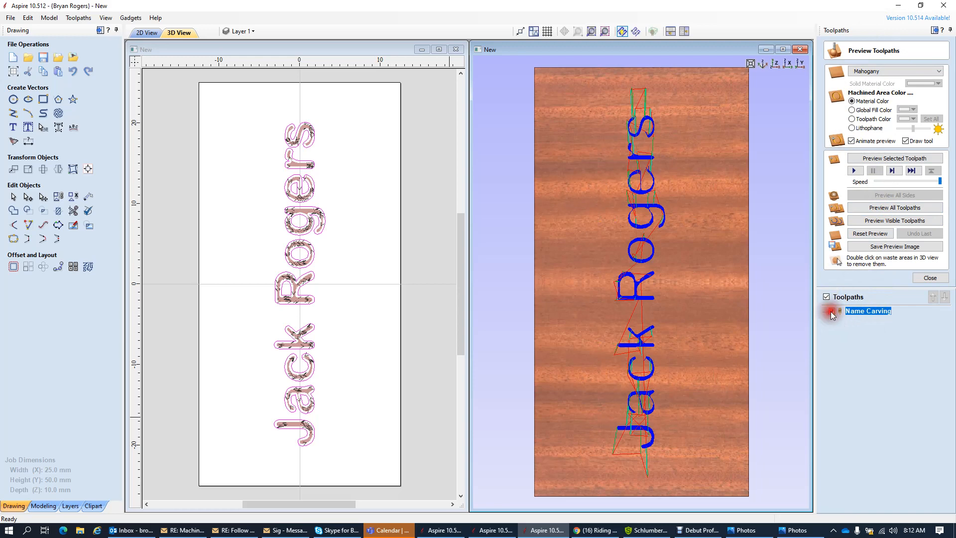
click(830, 312)
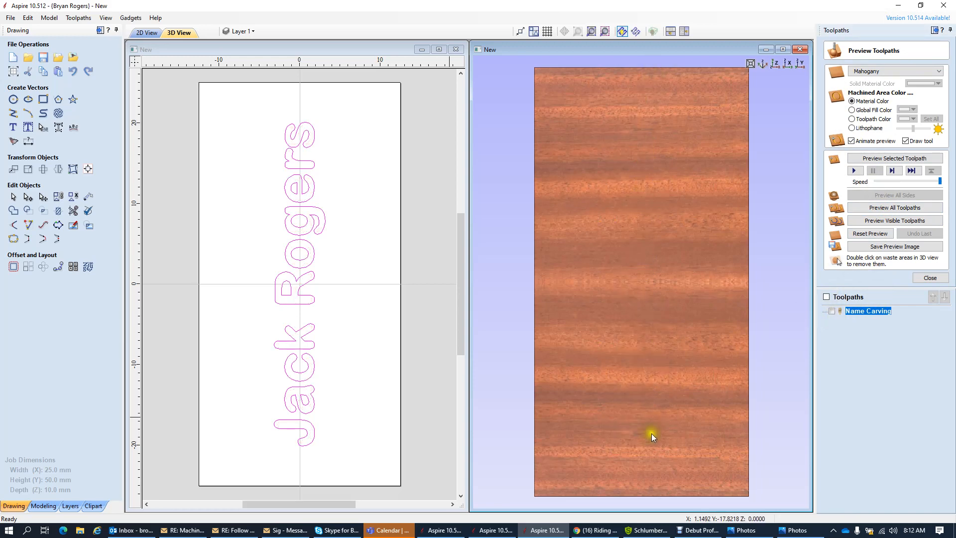
click(830, 311)
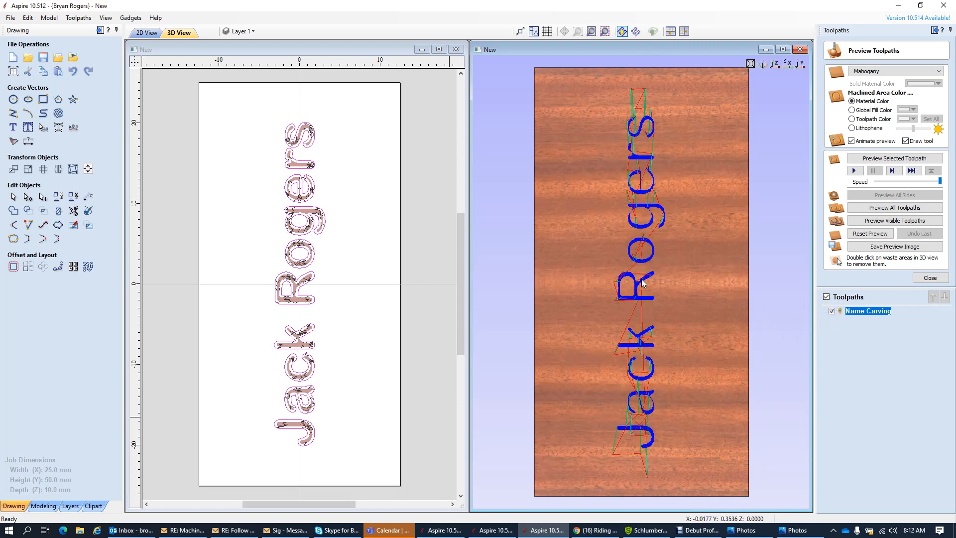
click(644, 298)
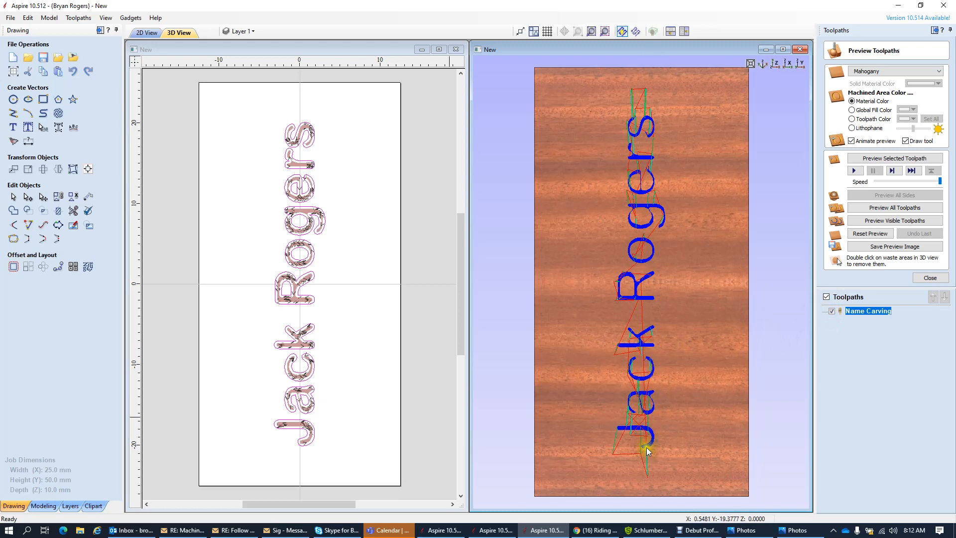
click(646, 476)
click(870, 234)
scroll(690, 434, down, 1)
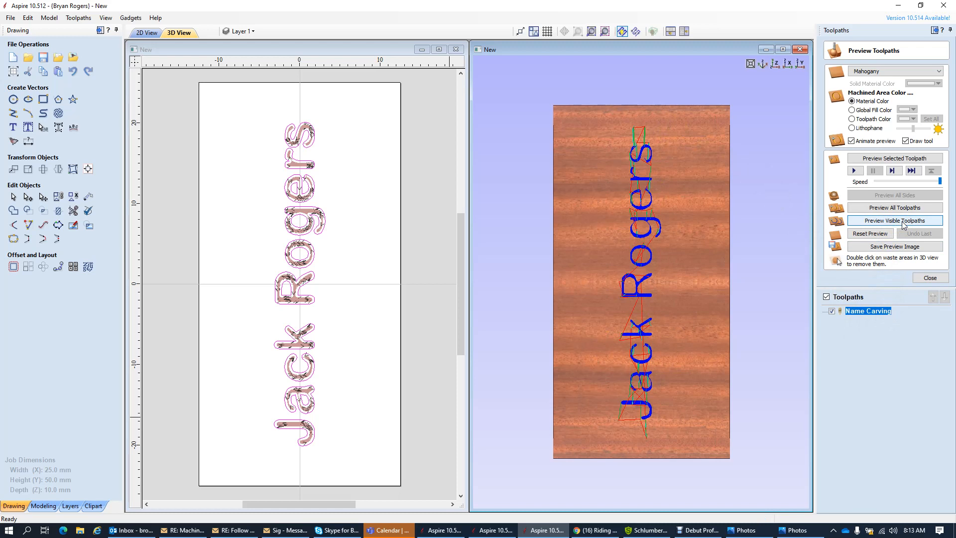
click(901, 221)
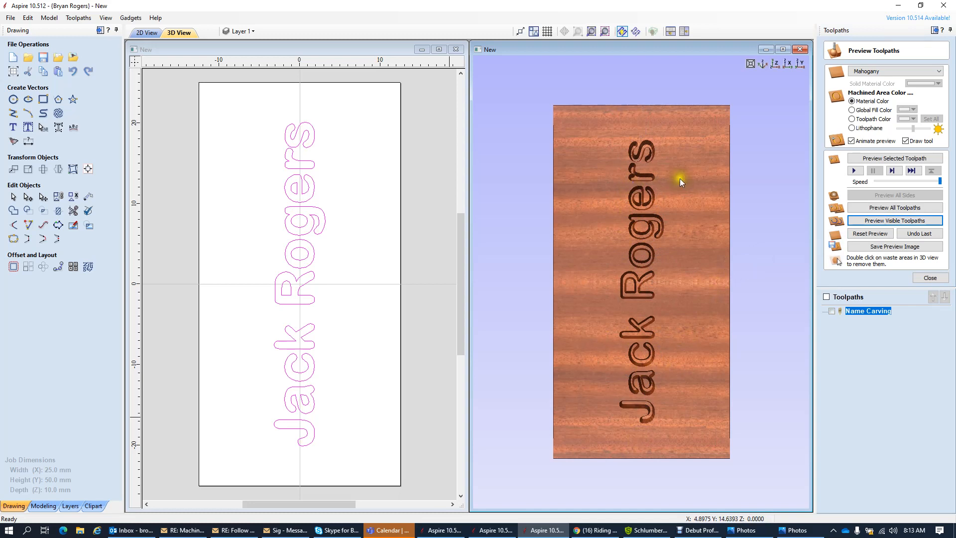
- Close the preview, then reopen and recalculate the Name Carving toolpath
click(926, 278)
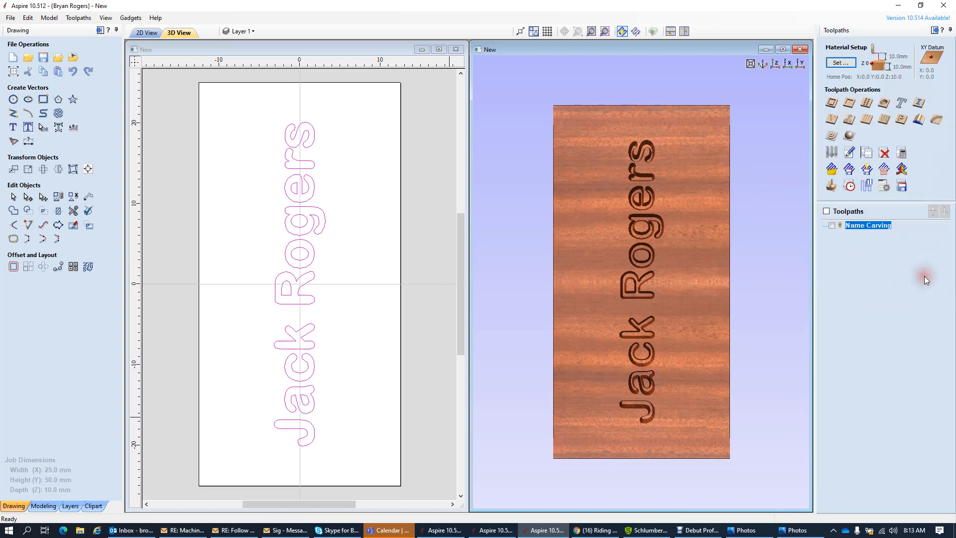
double_click(868, 227)
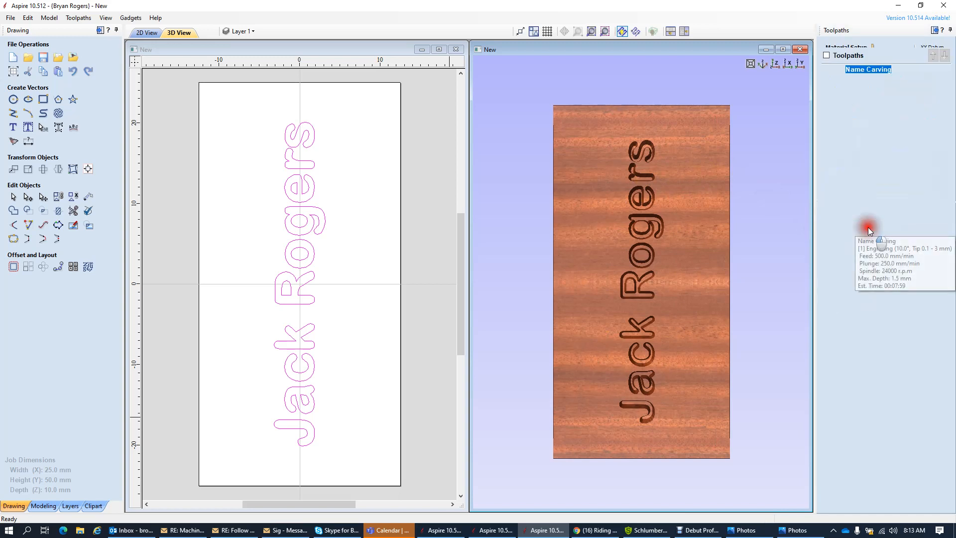
click(842, 422)
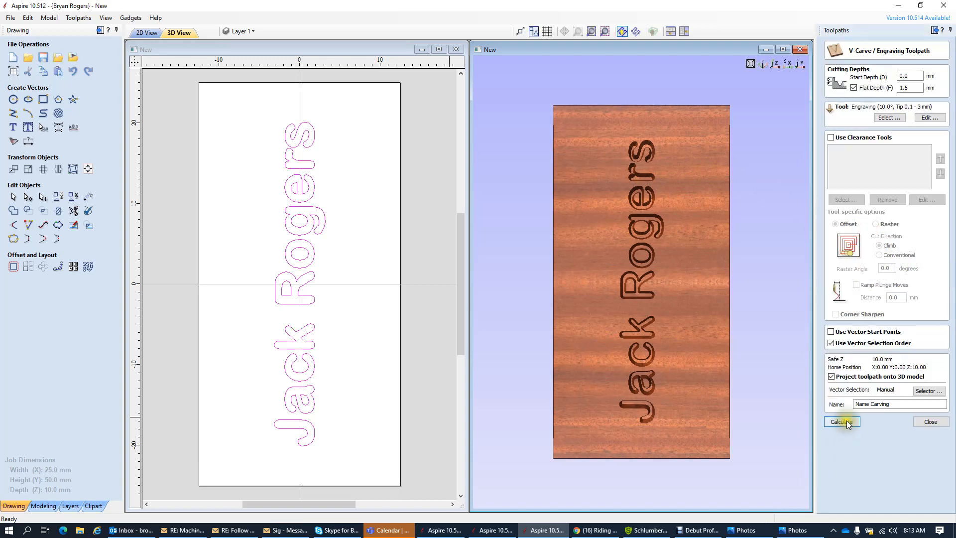
click(917, 421)
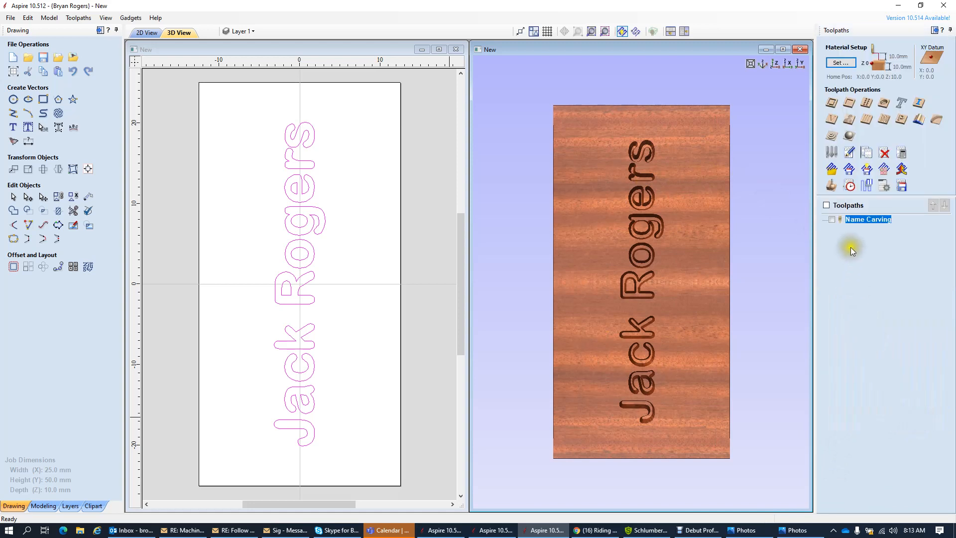
mouse_move(856, 222)
- Change the Name Carving flat depth to 1 mm and recalculate the toolpath
double_click(863, 219)
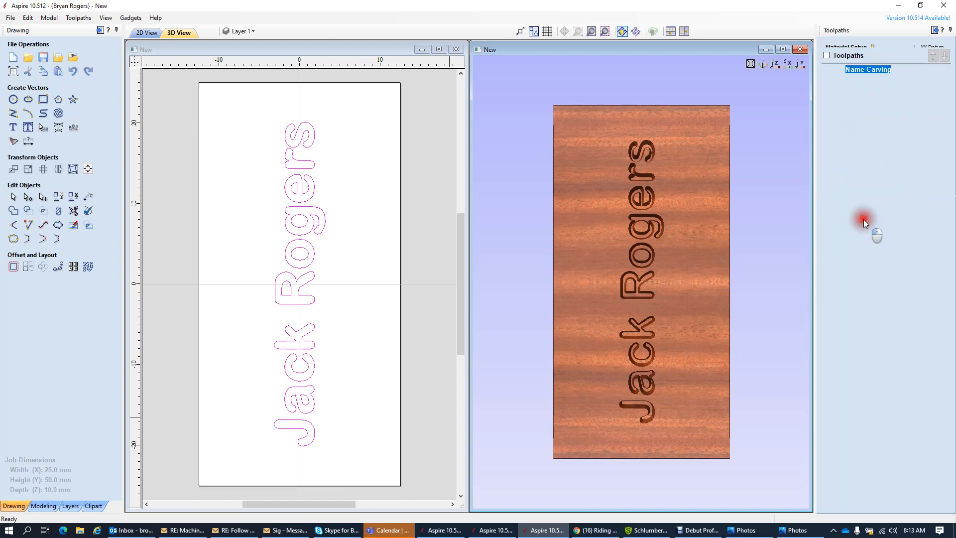
double_click(913, 87)
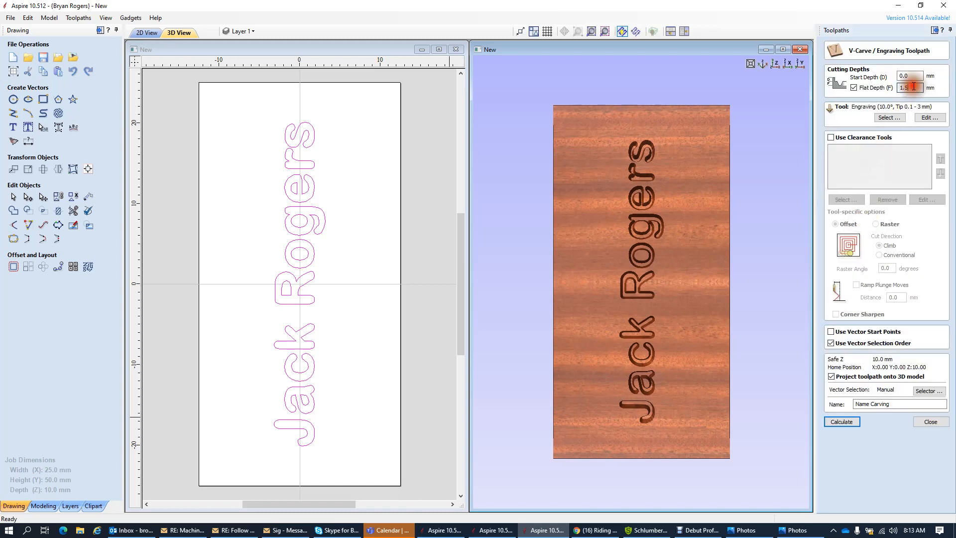
text(1)
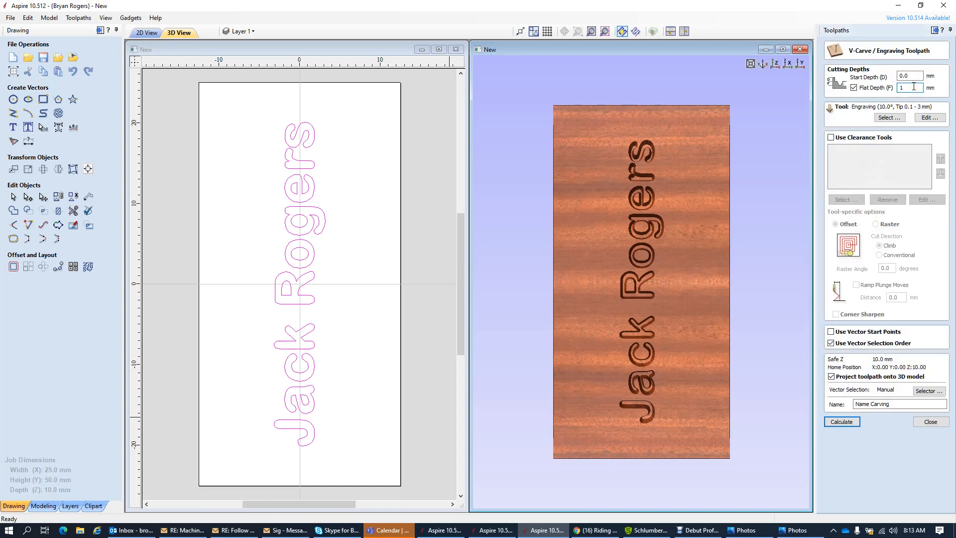
click(842, 422)
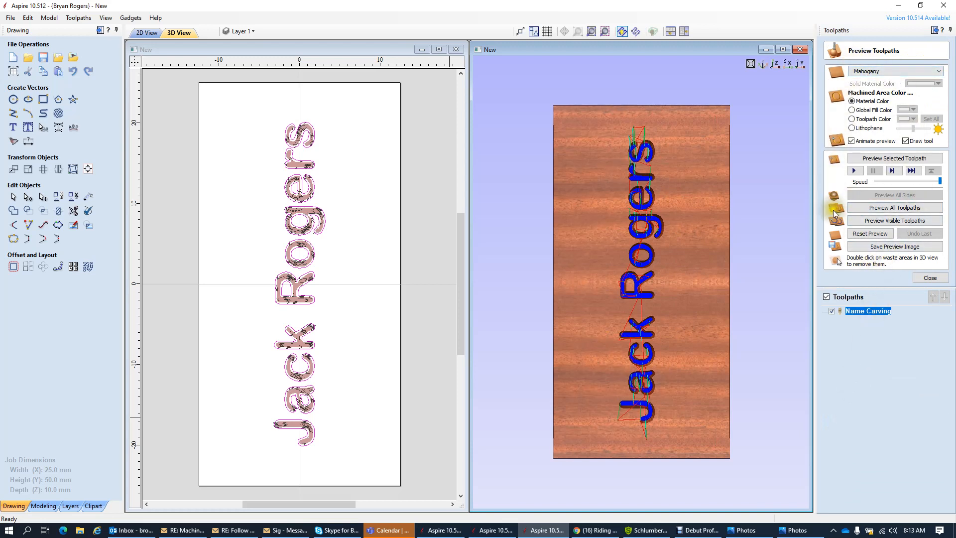
- Reset the preview, simulate the 1 mm-depth Name Carving, and close the preview
click(875, 237)
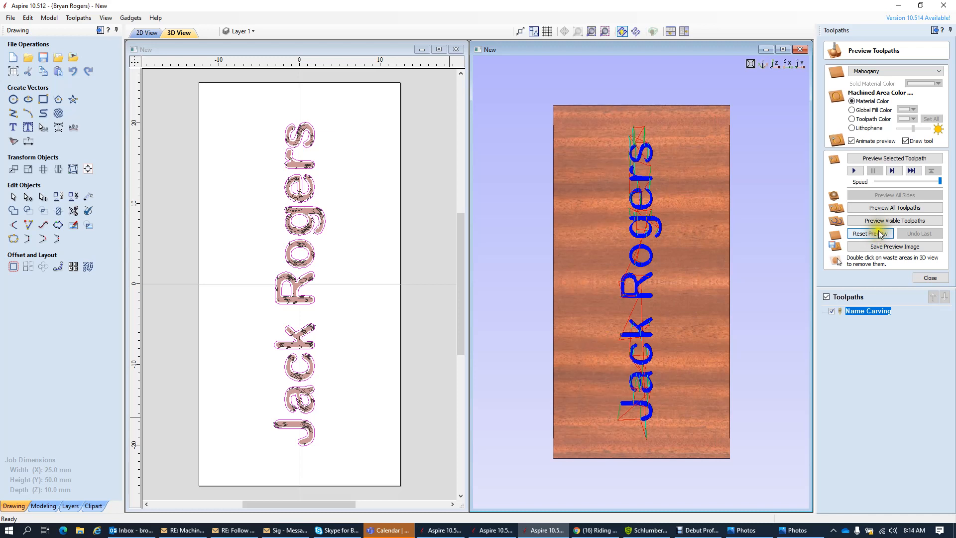
click(885, 222)
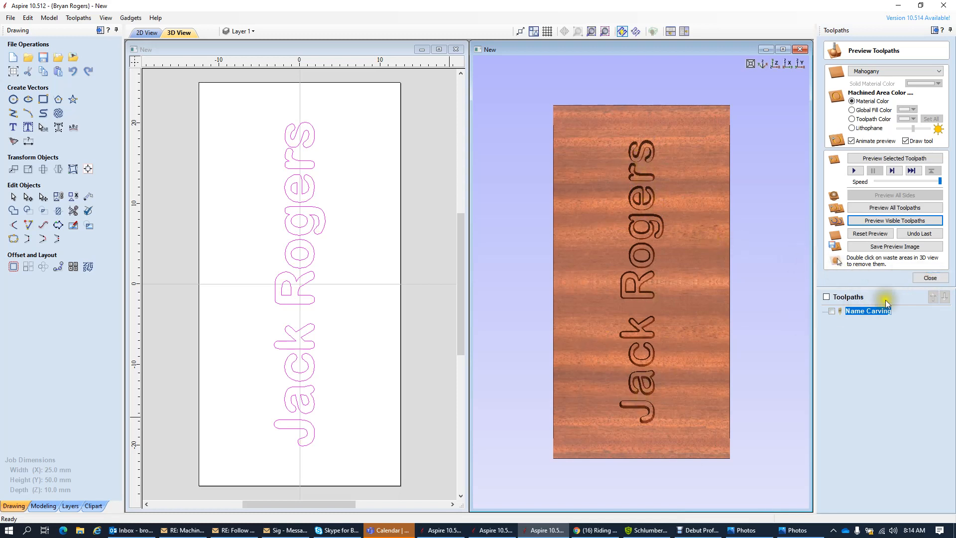
click(934, 280)
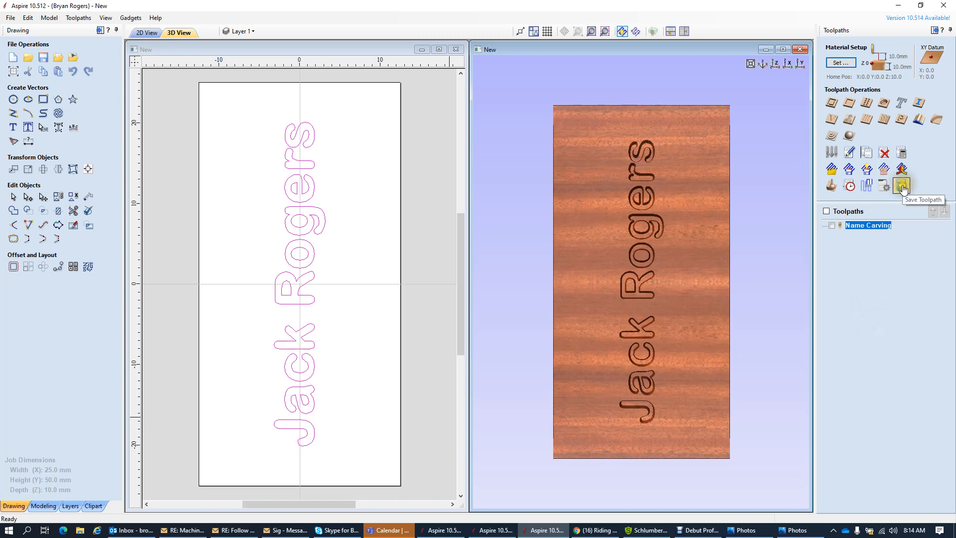
- Make Name Carving visible and check its 00:11:24 machining time in the Toolpath Summary
click(831, 226)
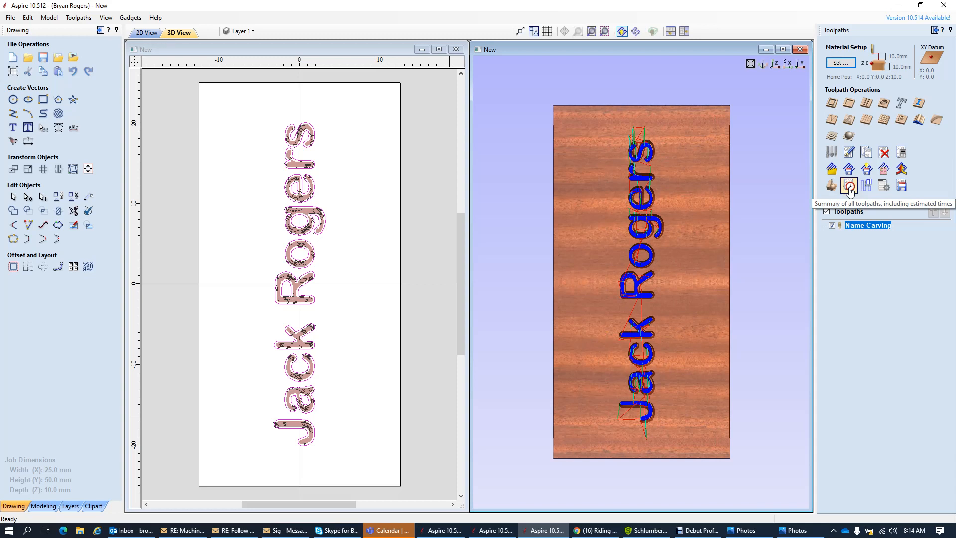
click(849, 188)
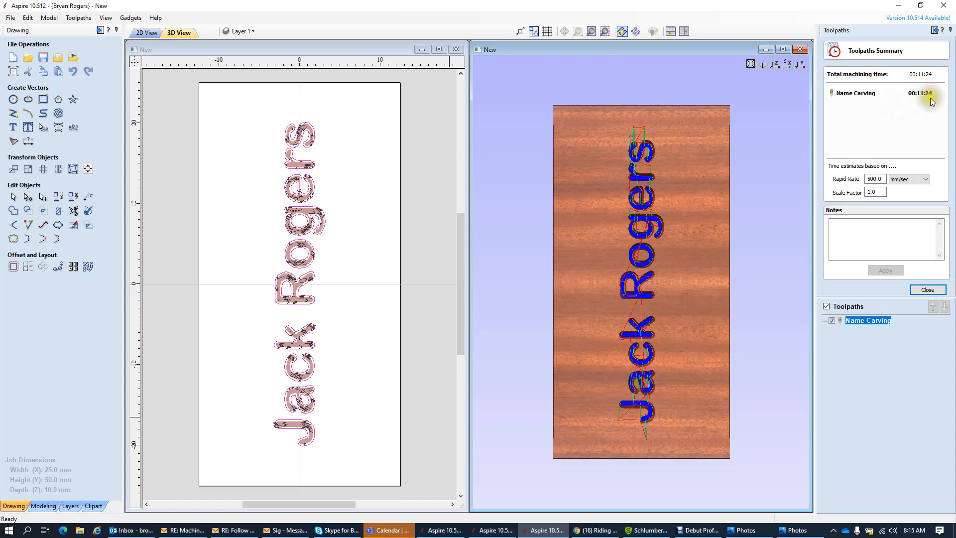
click(927, 290)
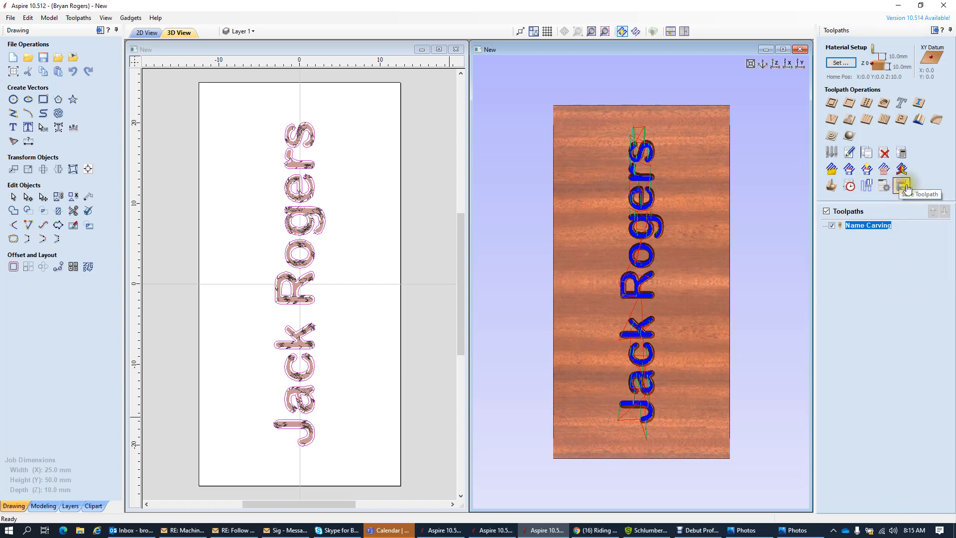
- In Save Toolpaths, choose Mach2/3 ATC Arcs (mm) (*.txt) as the post processor
click(903, 188)
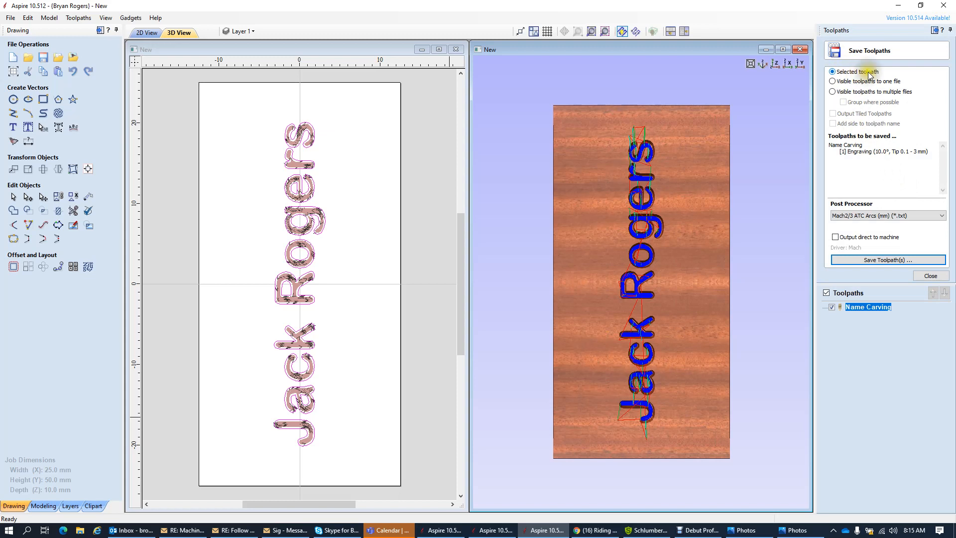
click(857, 215)
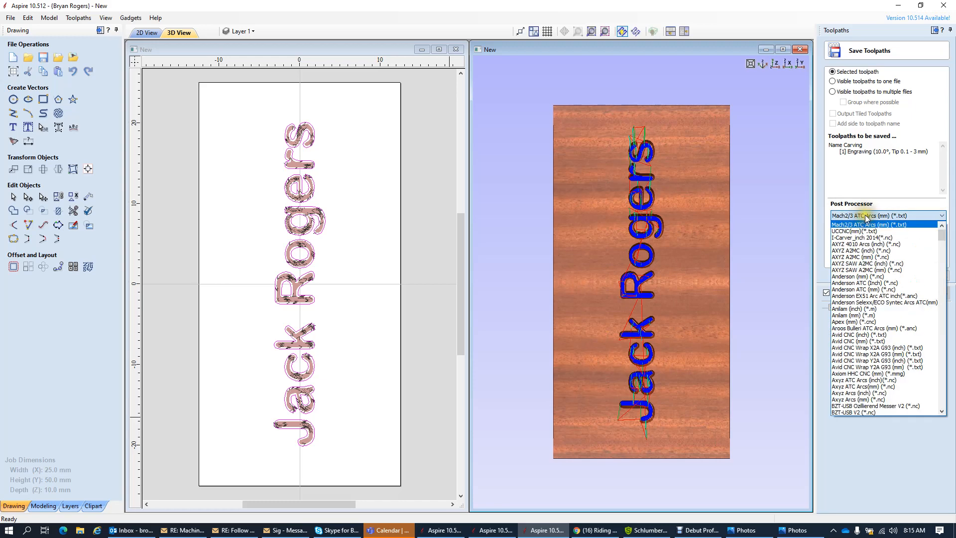
click(864, 216)
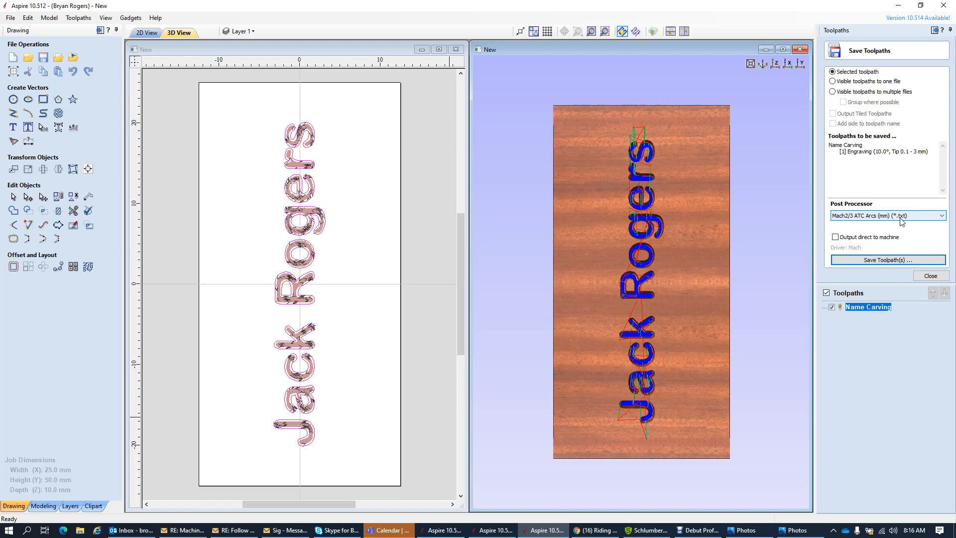
click(902, 222)
click(901, 221)
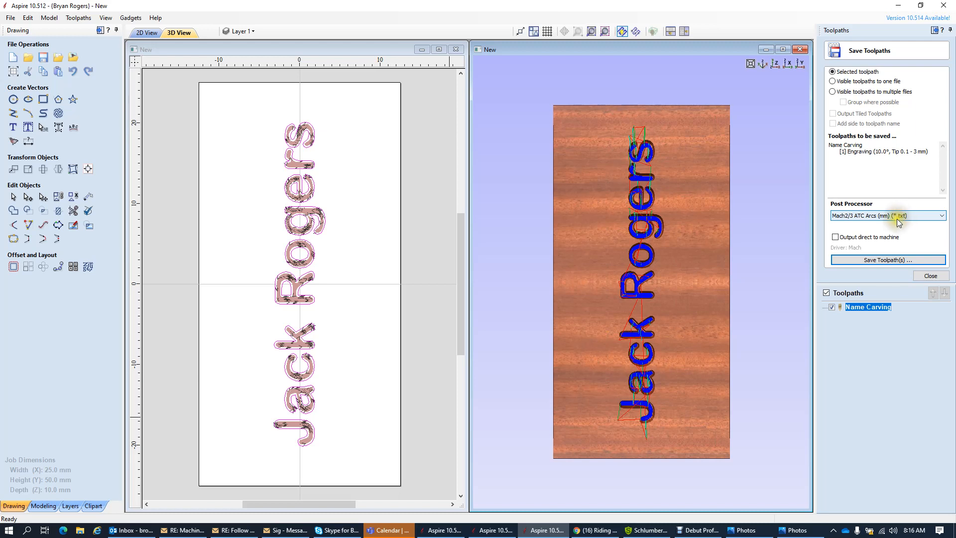
click(897, 220)
- Open the Save As dialog for Name Carving.txt, move it aside, and browse to This PC
click(884, 260)
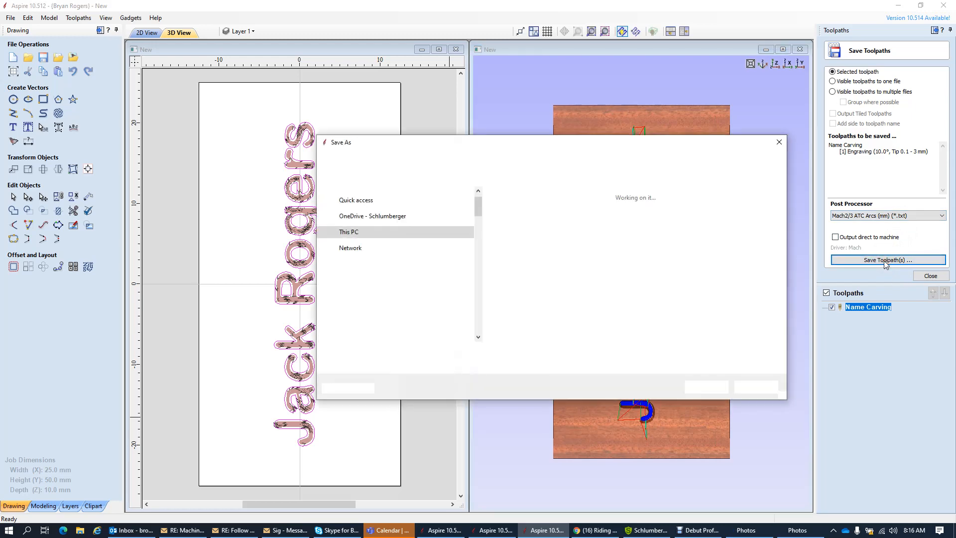
drag(569, 151, 422, 123)
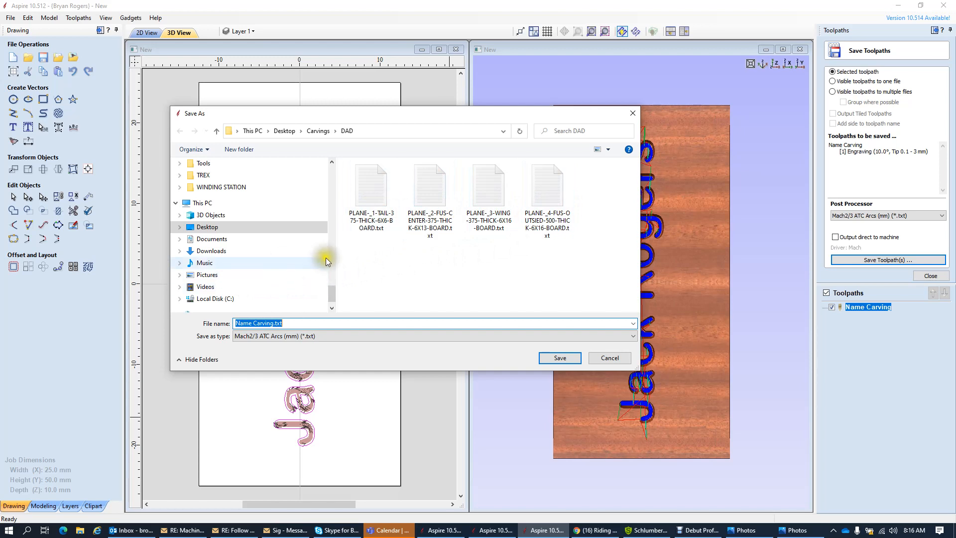
scroll(333, 300, down, 1)
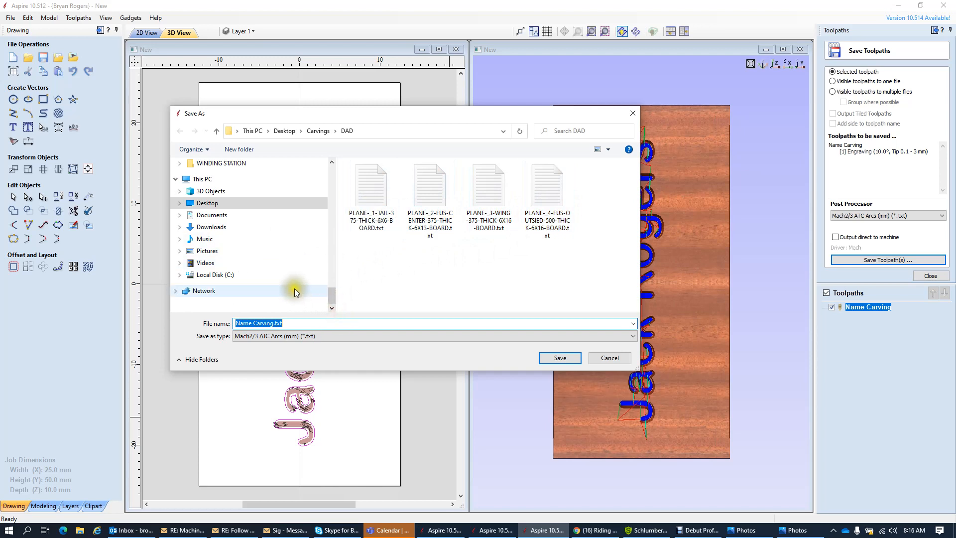
click(207, 180)
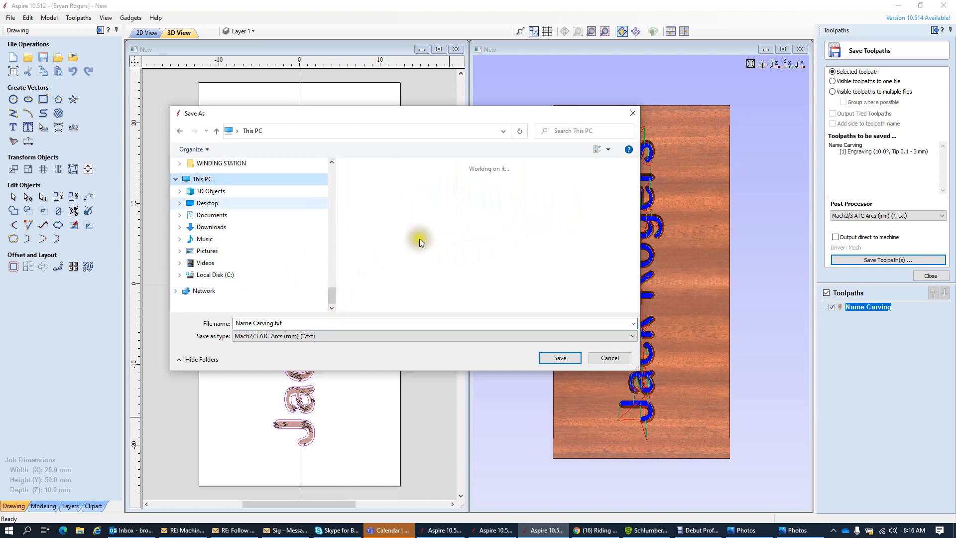
- Dismiss the external drive encryption notice and select the SDXC (D:) card
scroll(473, 276, down, 1)
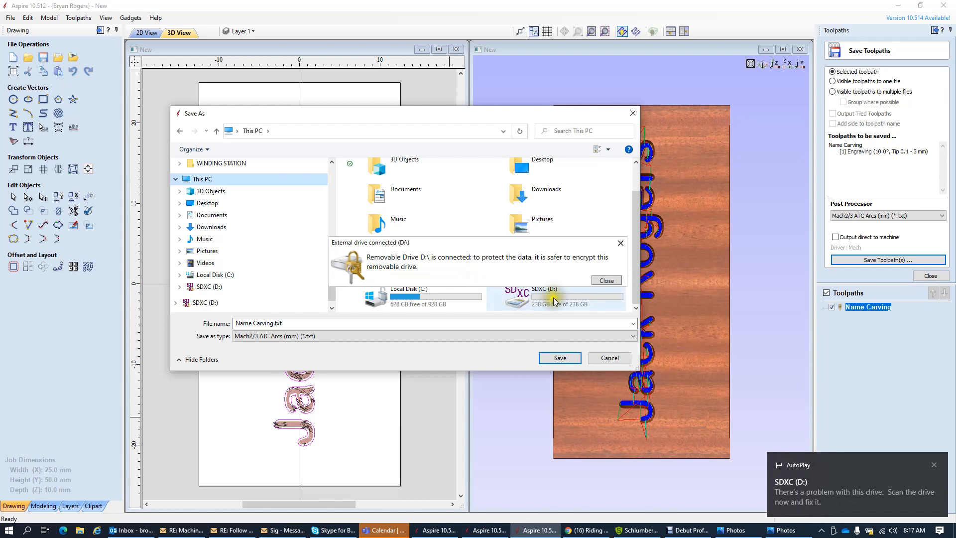
click(602, 278)
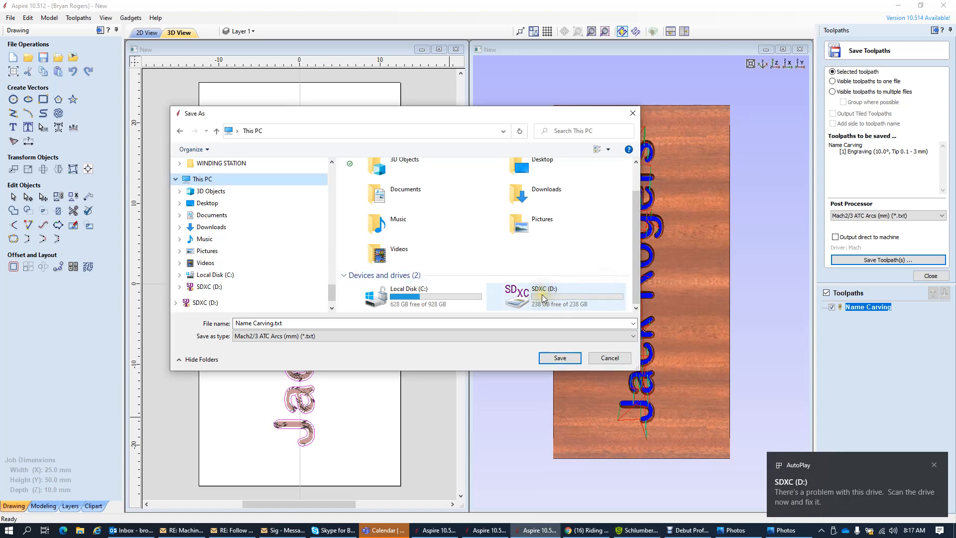
click(541, 295)
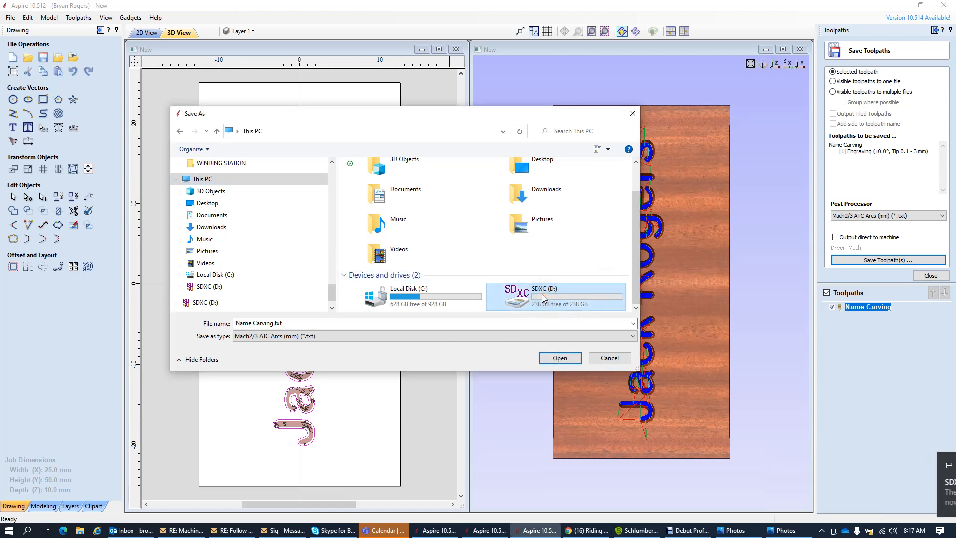
- Open the SDXC (D:) card and verify the Name Carving.txt name and Mach2/3 ATC Arcs (mm) type
double_click(542, 295)
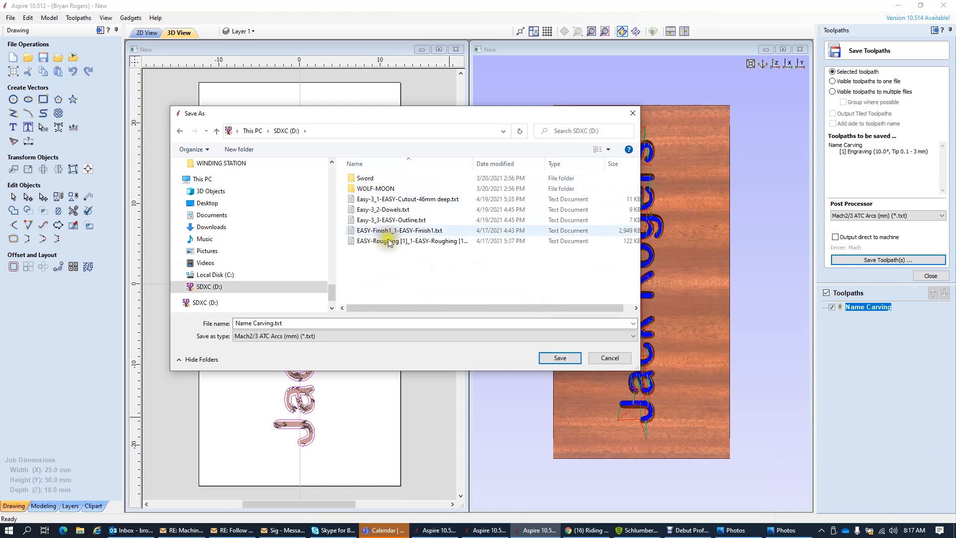
click(280, 131)
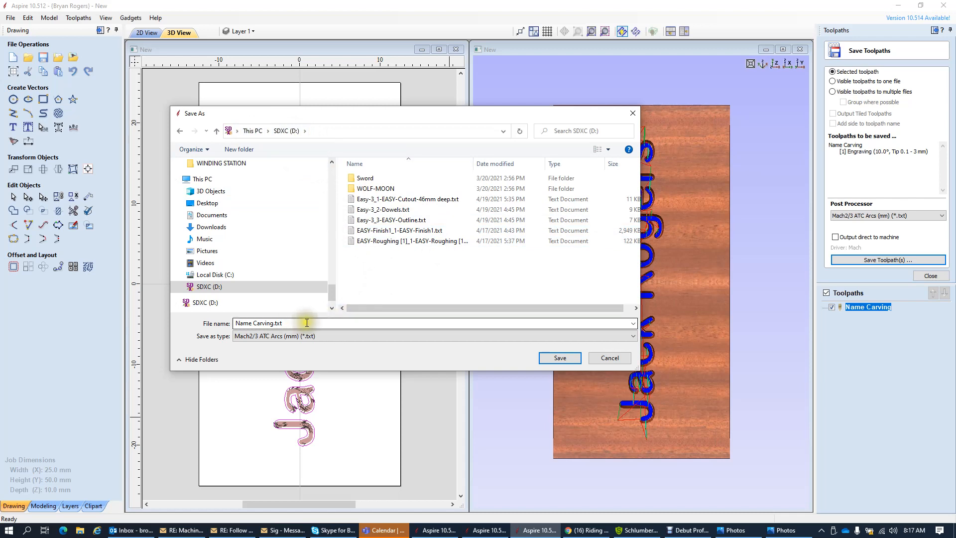
click(856, 309)
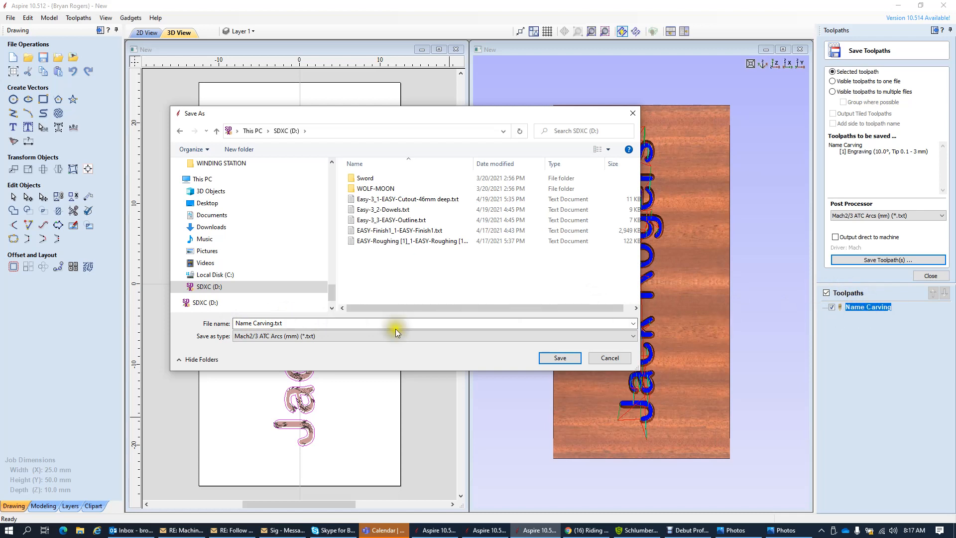
click(239, 323)
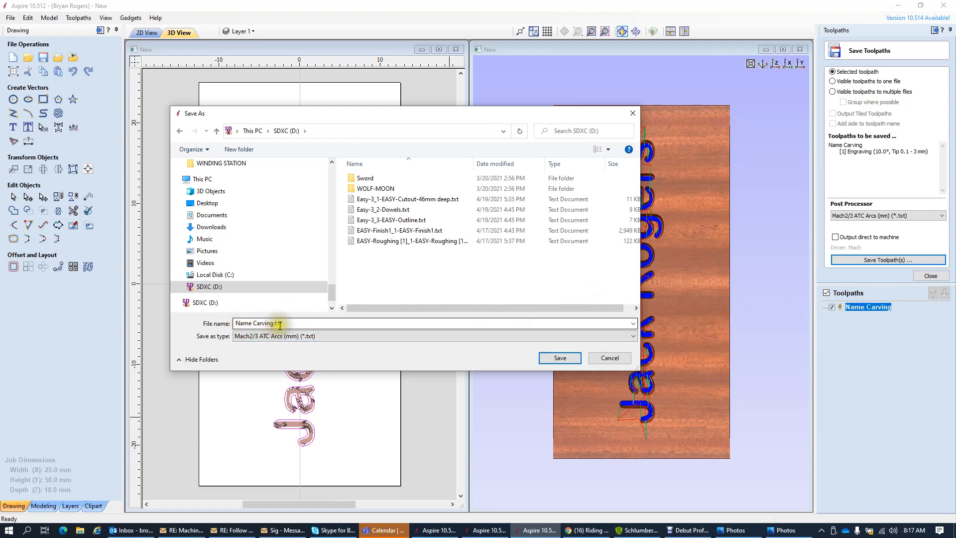
click(337, 335)
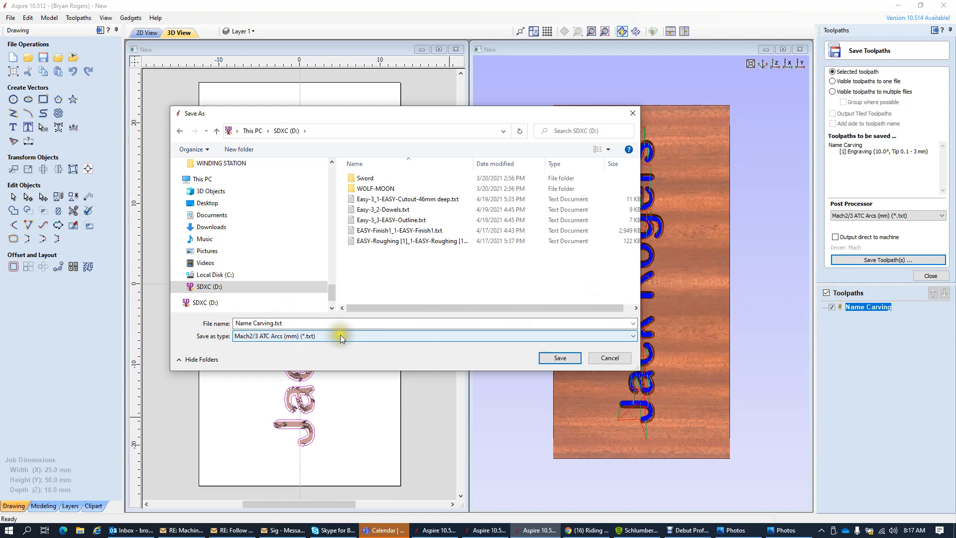
click(339, 336)
click(340, 335)
click(251, 323)
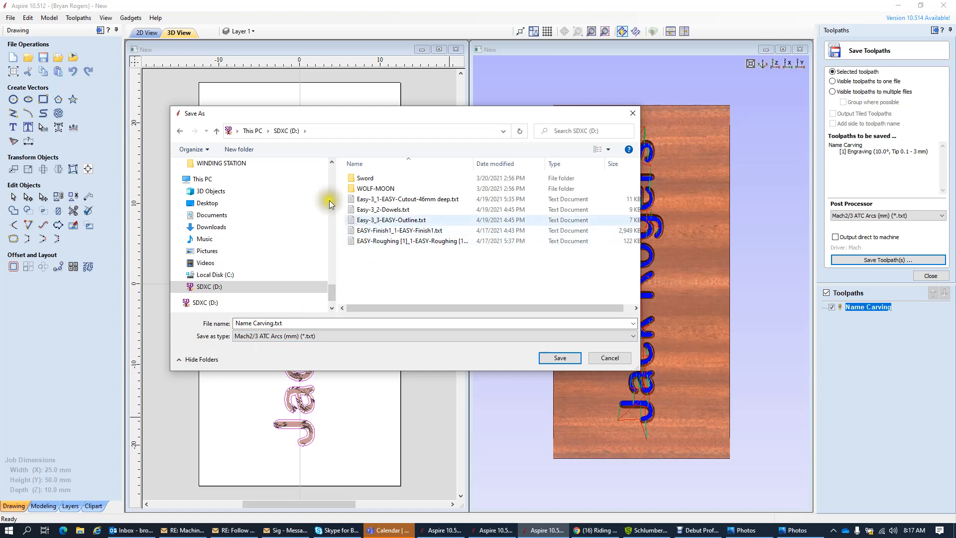
- Browse Desktop > Carvings > DAD, then switch back to the SDXC (D:) card
click(202, 181)
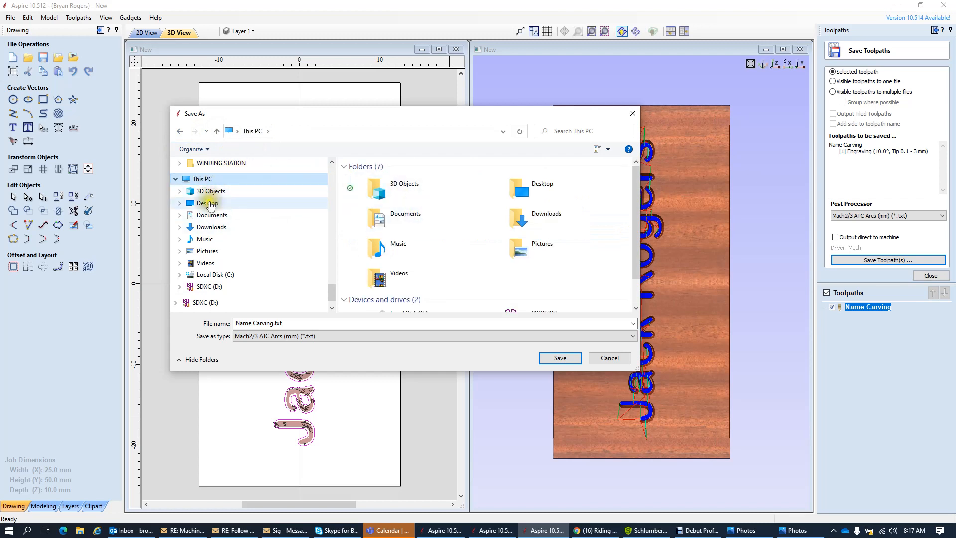
click(207, 203)
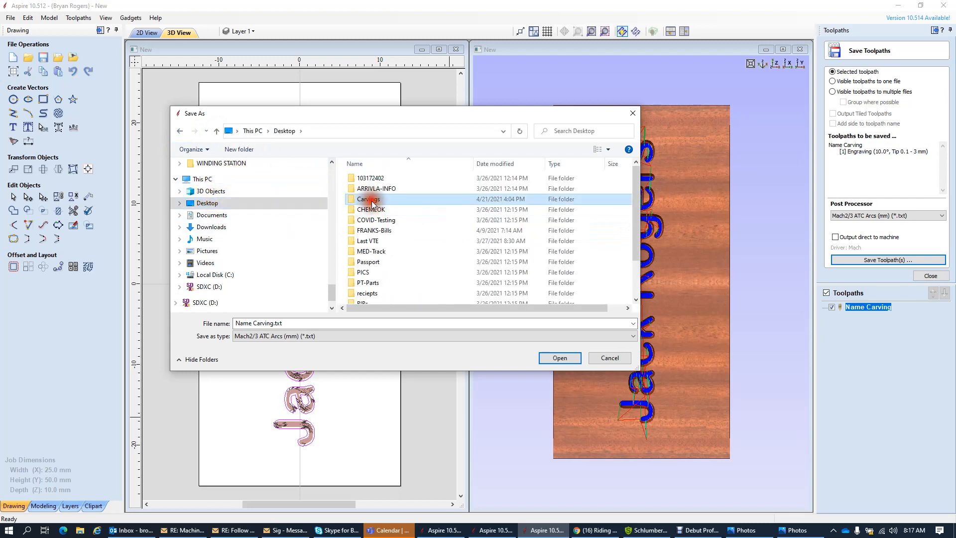
double_click(371, 199)
scroll(380, 224, down, 2)
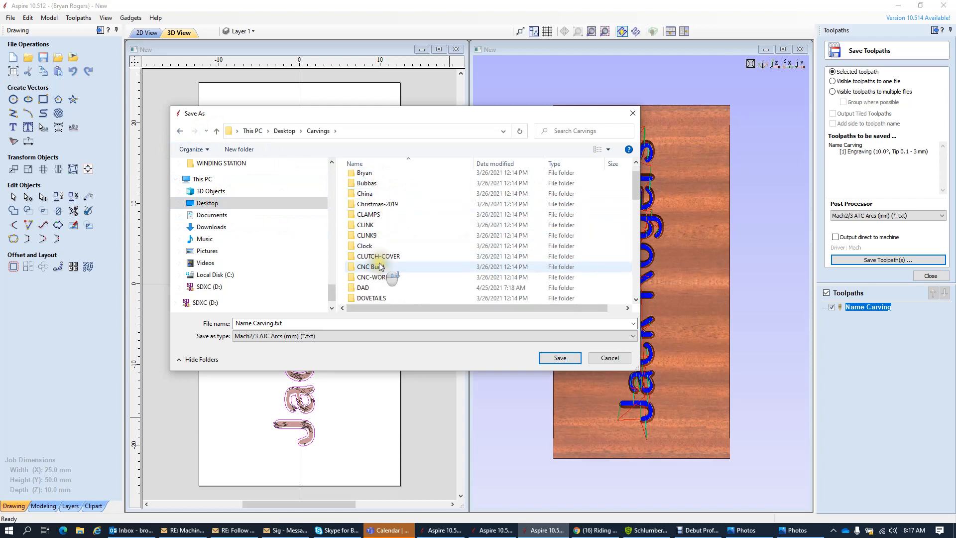
double_click(374, 257)
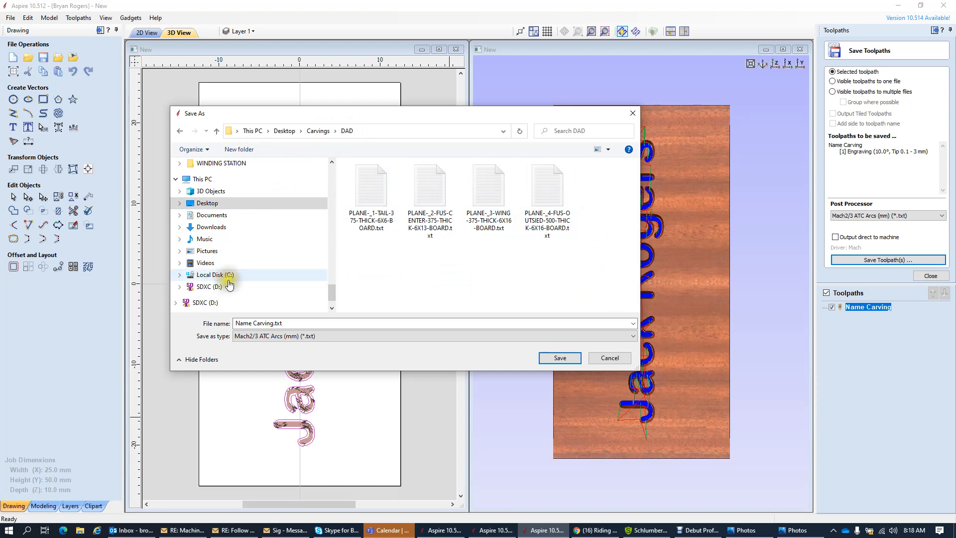
click(207, 291)
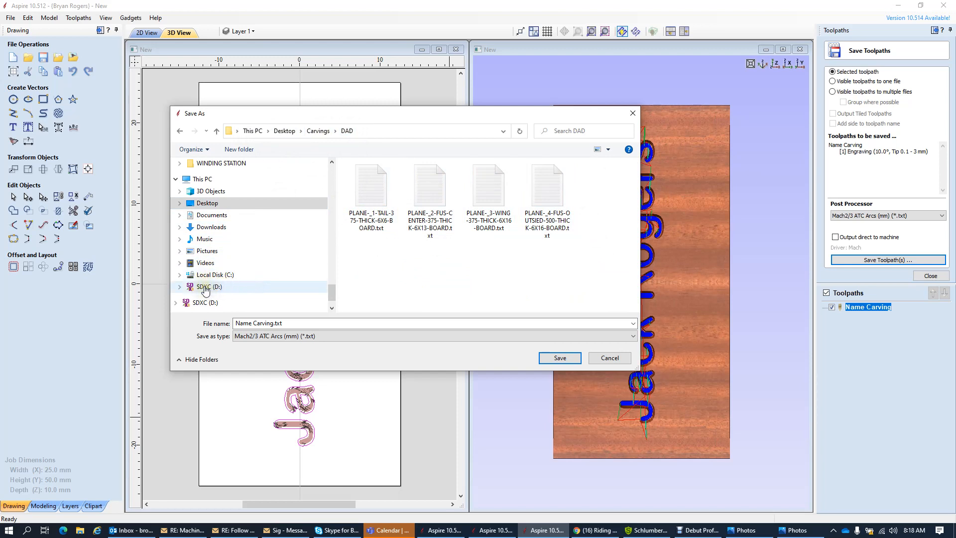
click(207, 291)
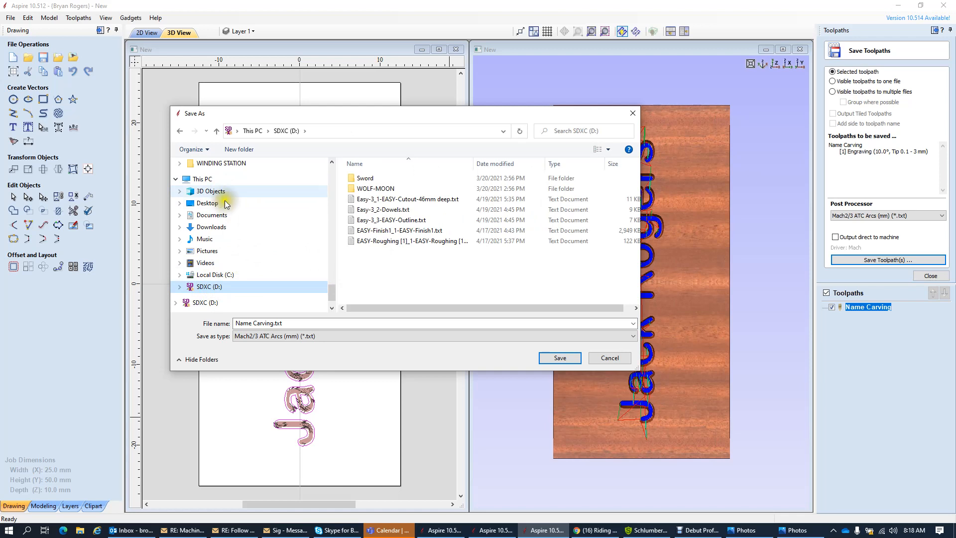
- Save Name Carving.txt to the SDXC (D:) card
click(562, 359)
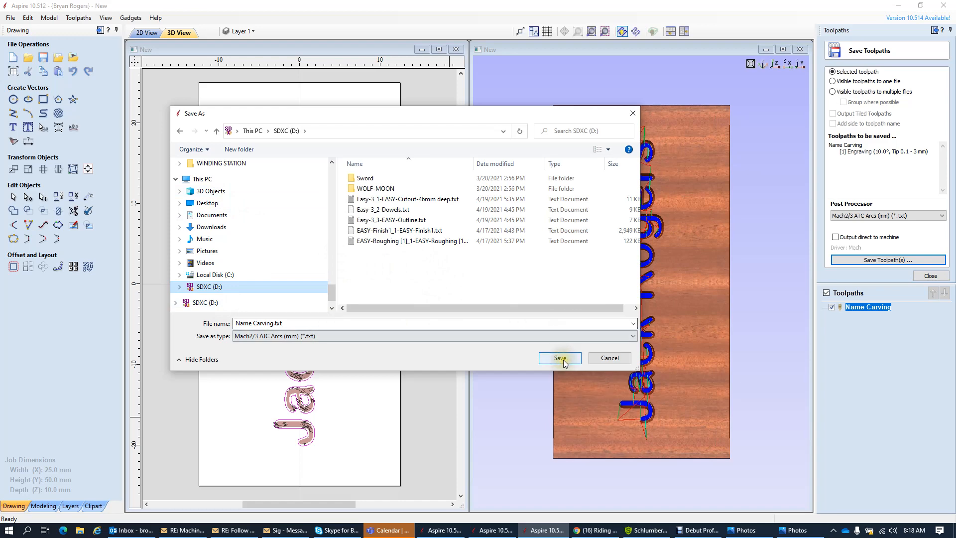
click(563, 358)
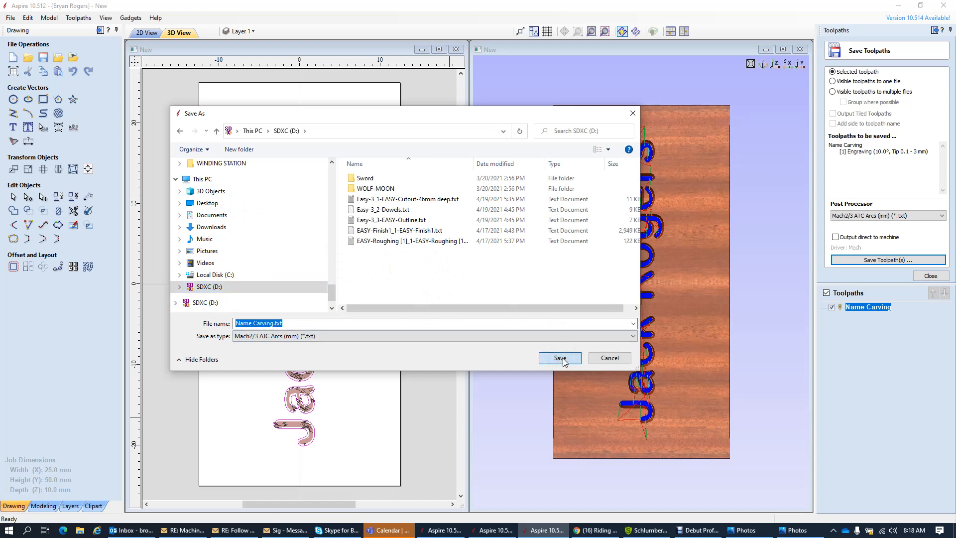
click(559, 358)
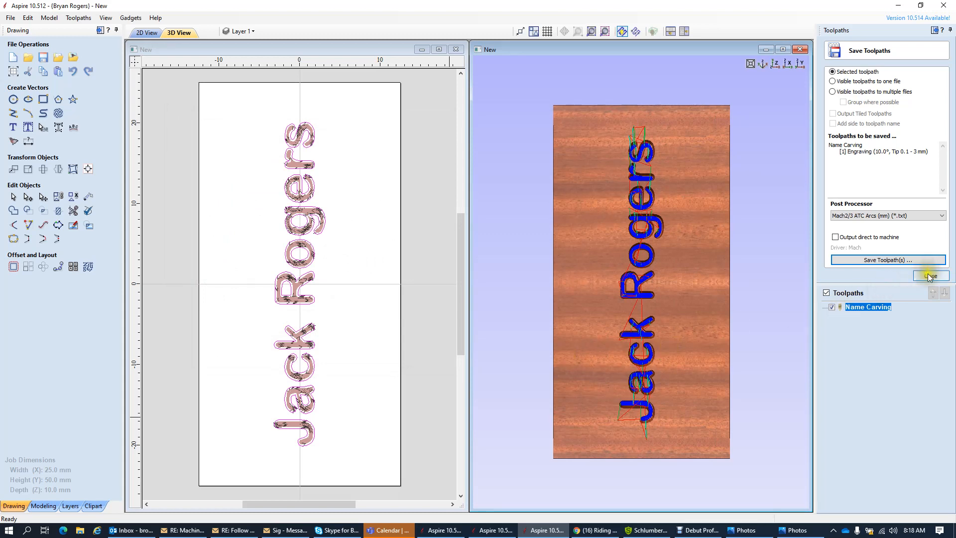
- Open a centred File Explorer window and browse into the SDXC (D:) card
click(83, 532)
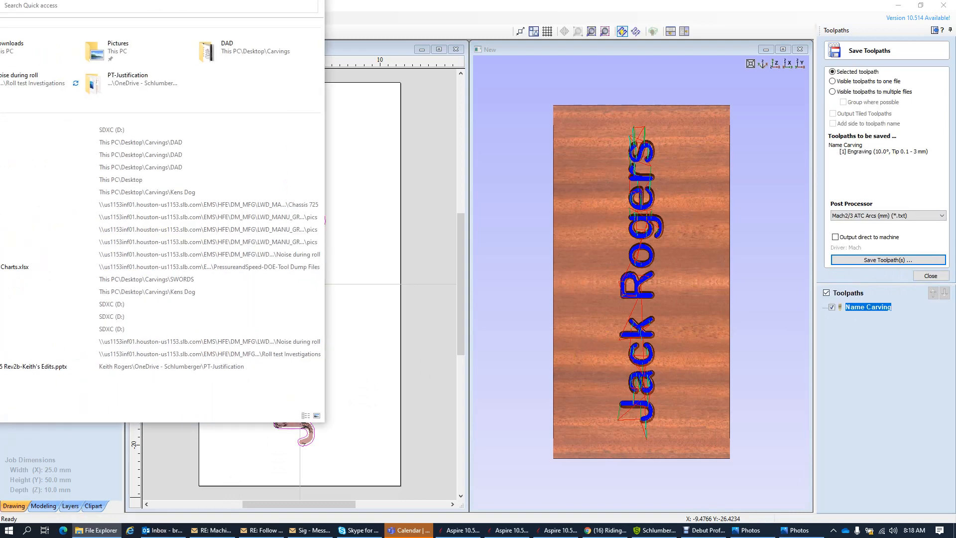
drag(30, 74, 479, 39)
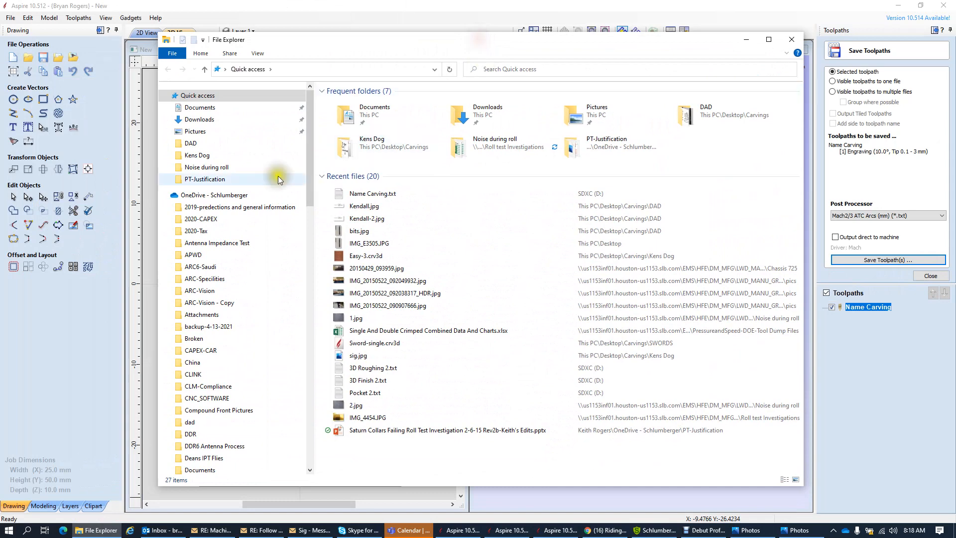
drag(307, 160, 315, 441)
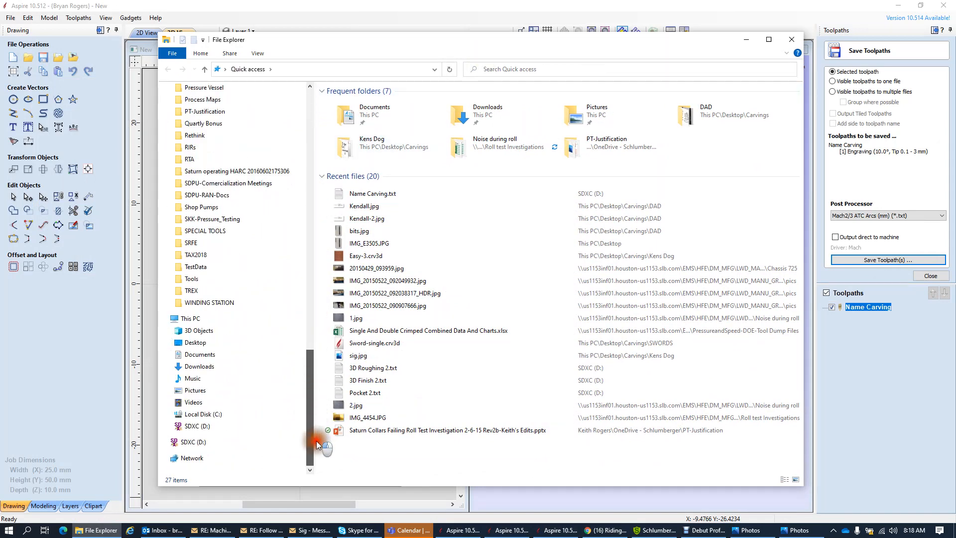
click(189, 319)
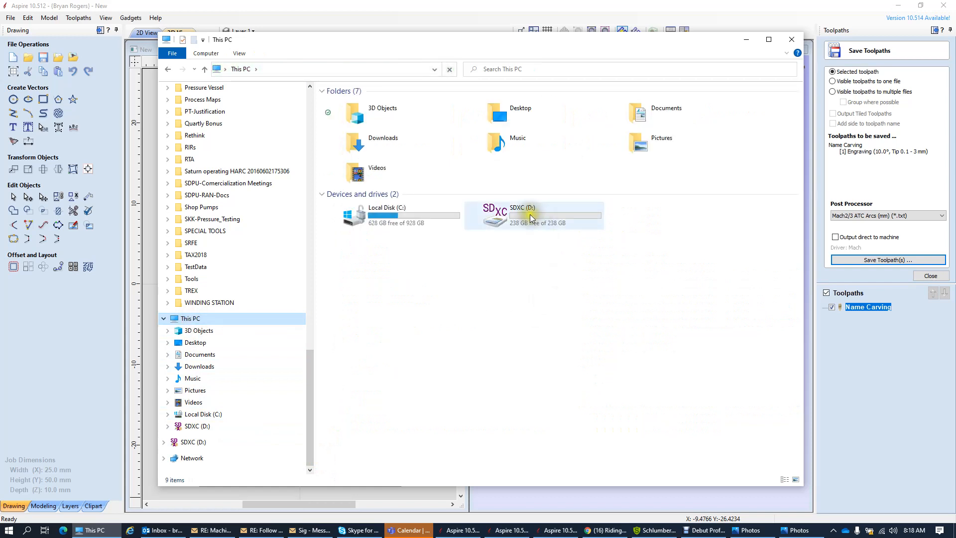
double_click(530, 215)
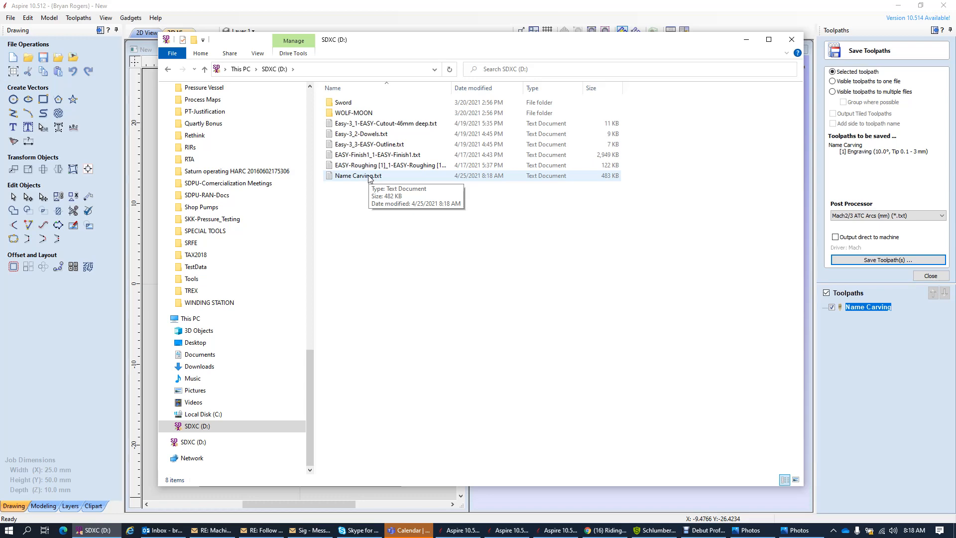
- Open Name Carving.txt in Notepad using Open with > Choose another app
double_click(369, 176)
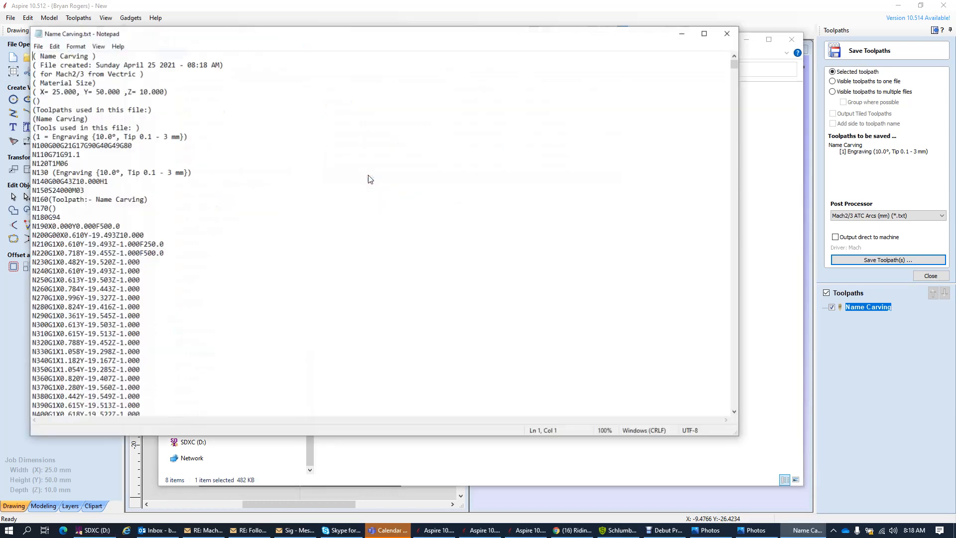
click(727, 34)
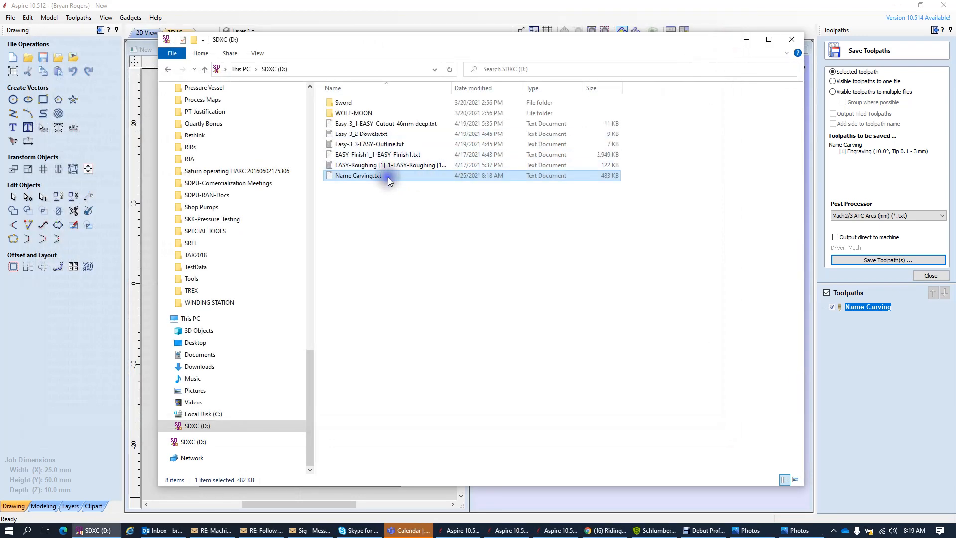
right_click(388, 178)
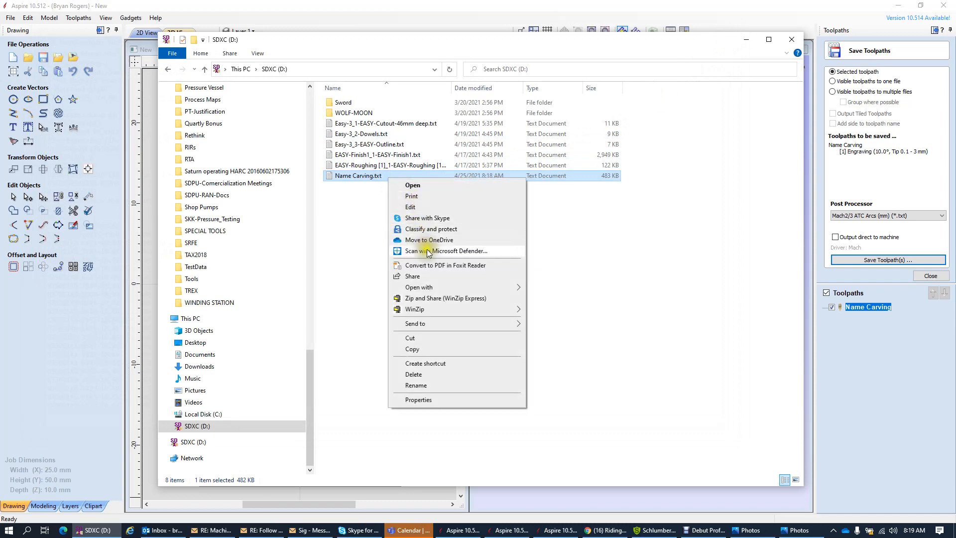
mouse_move(428, 287)
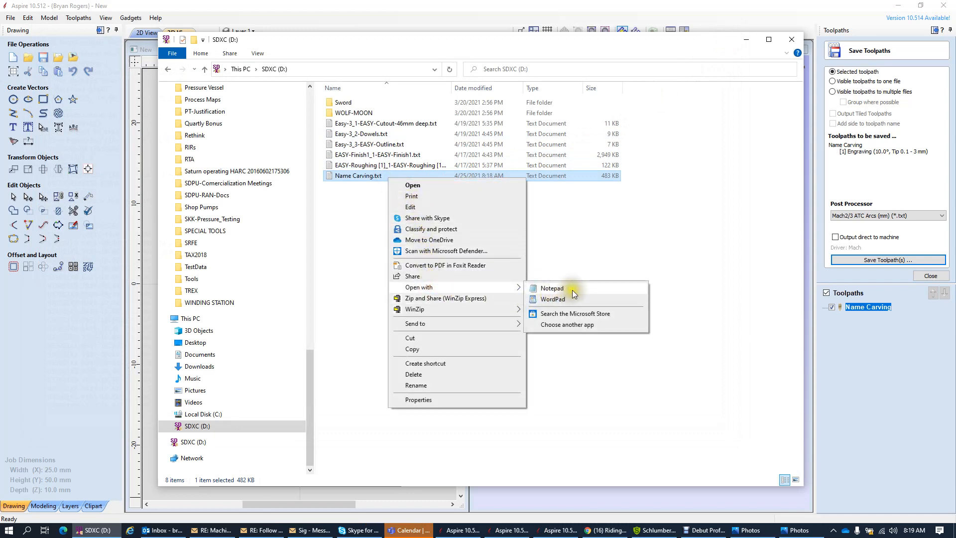
click(572, 325)
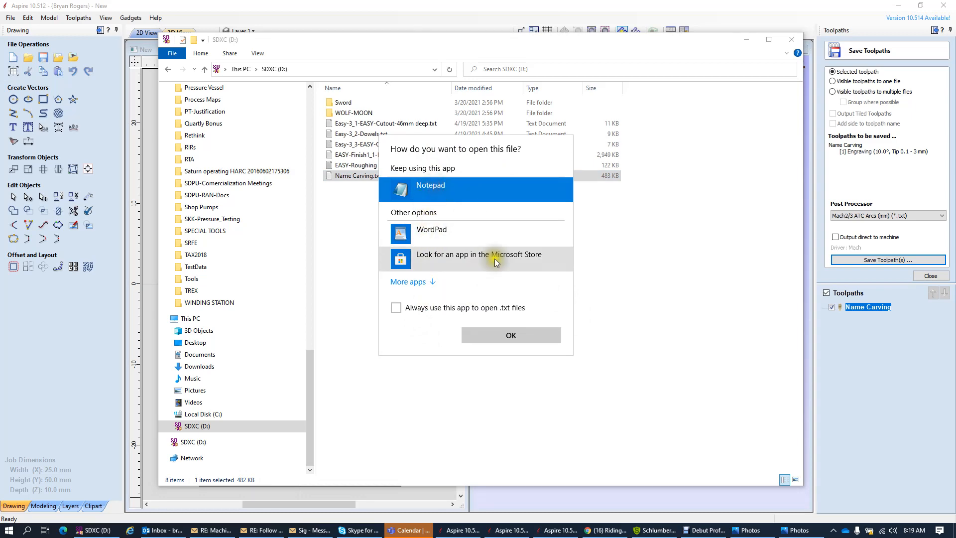
click(503, 336)
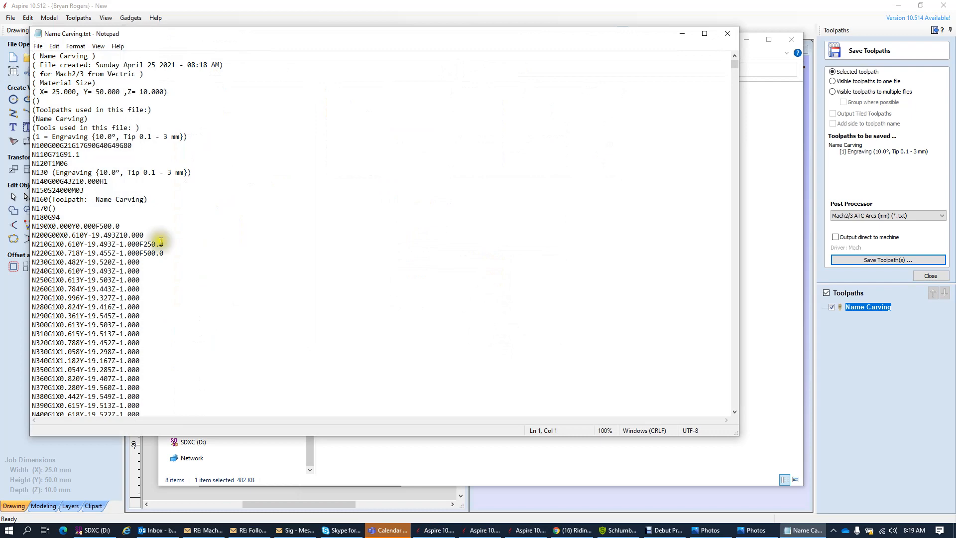
- Narrow the Notepad window and highlight the X, Y and Z 10.000 values on line N200
drag(30, 245, 397, 266)
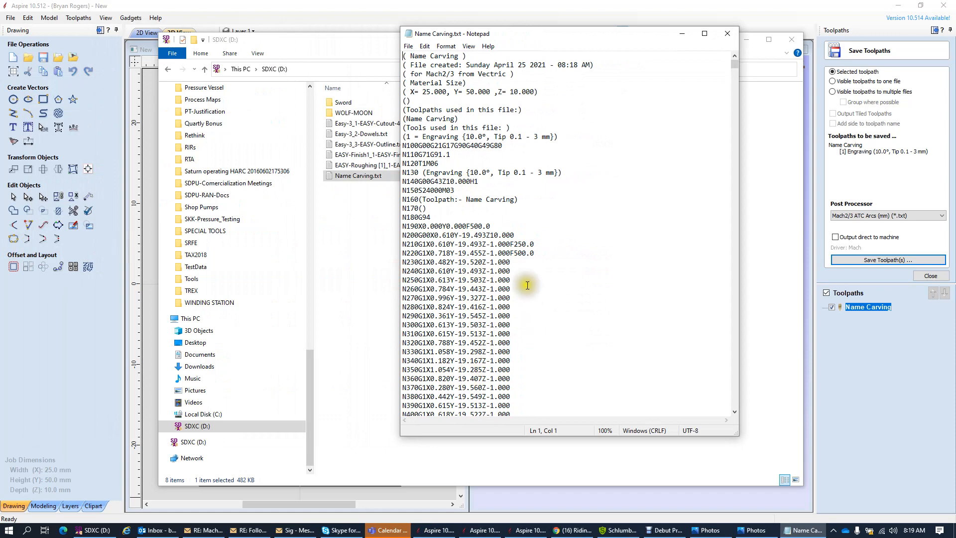
click(516, 234)
drag(516, 233, 398, 226)
click(506, 237)
drag(519, 235, 487, 235)
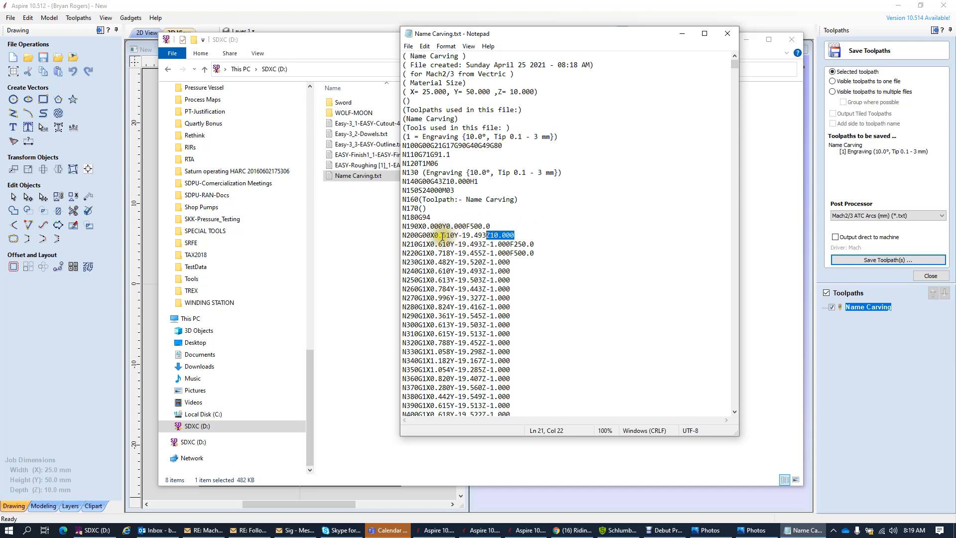
drag(434, 235, 486, 234)
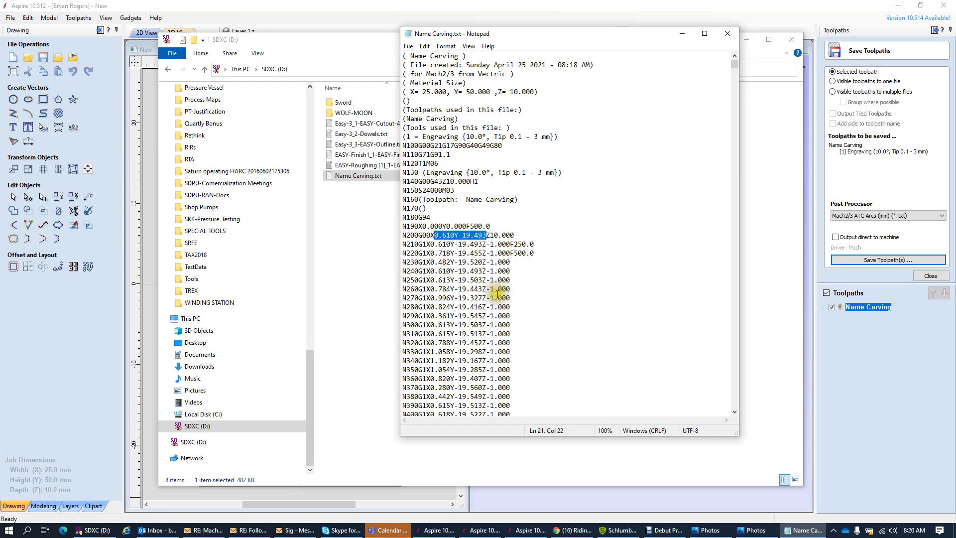
- Scroll the G-code and highlight line N200 and N270's X, Y and Z-1.000 values
scroll(498, 298, down, 20)
scroll(499, 297, down, 20)
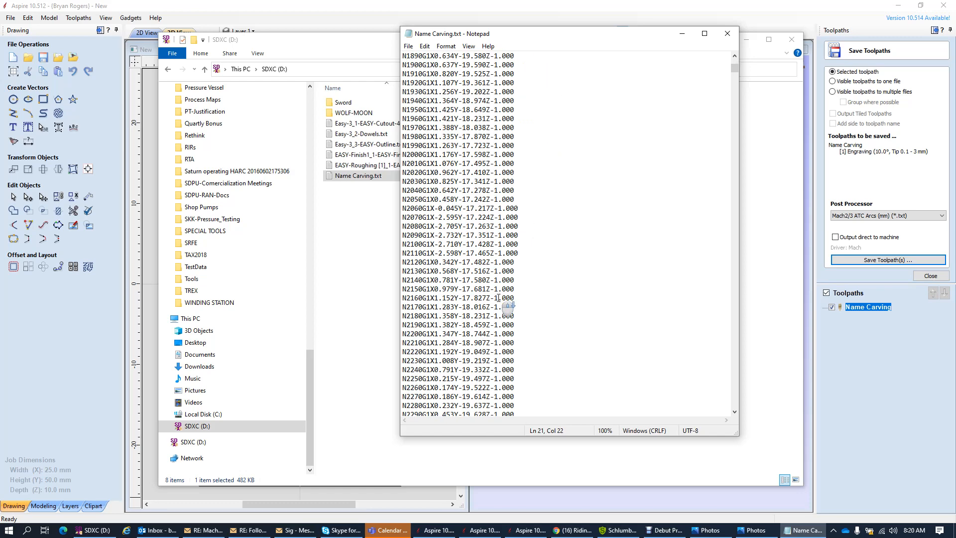
scroll(499, 298, up, 20)
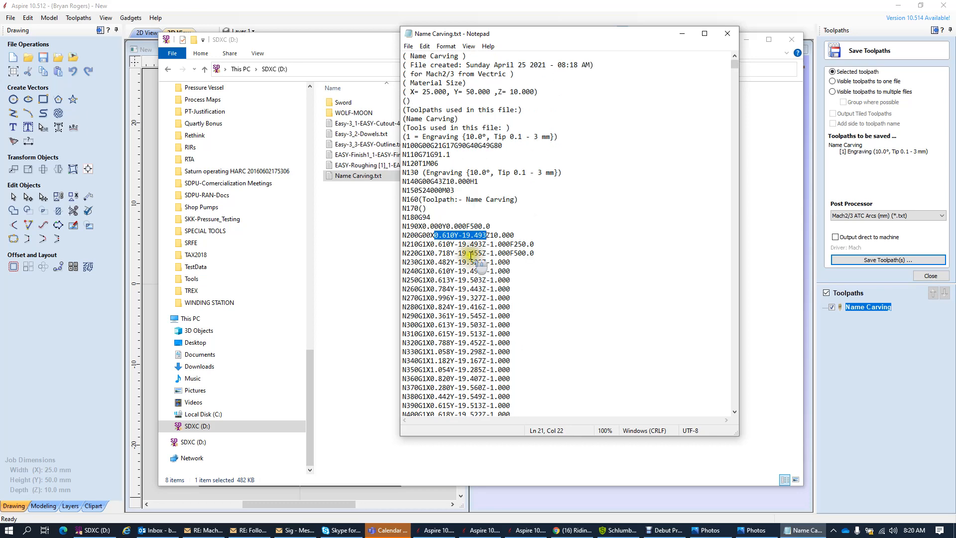
drag(403, 235, 417, 235)
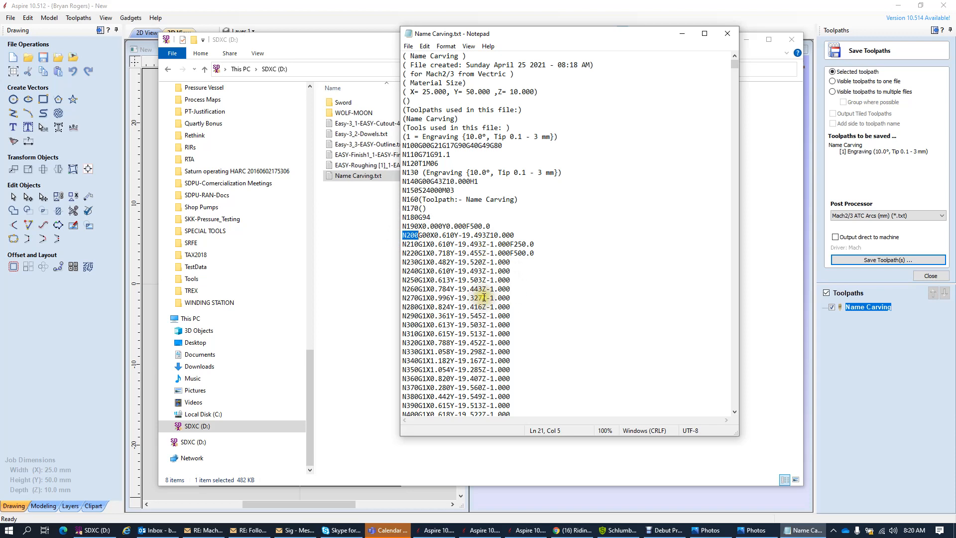
drag(482, 298, 510, 302)
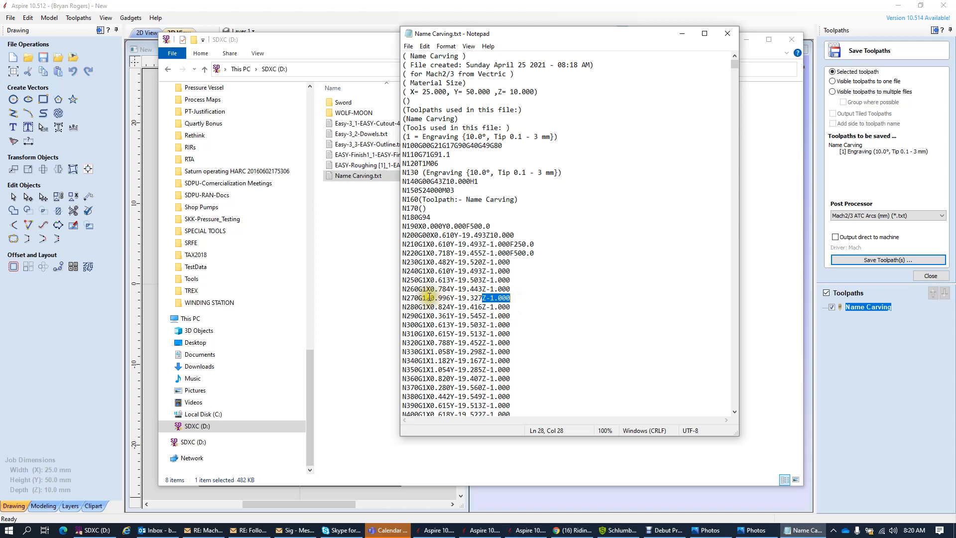
drag(427, 297, 484, 297)
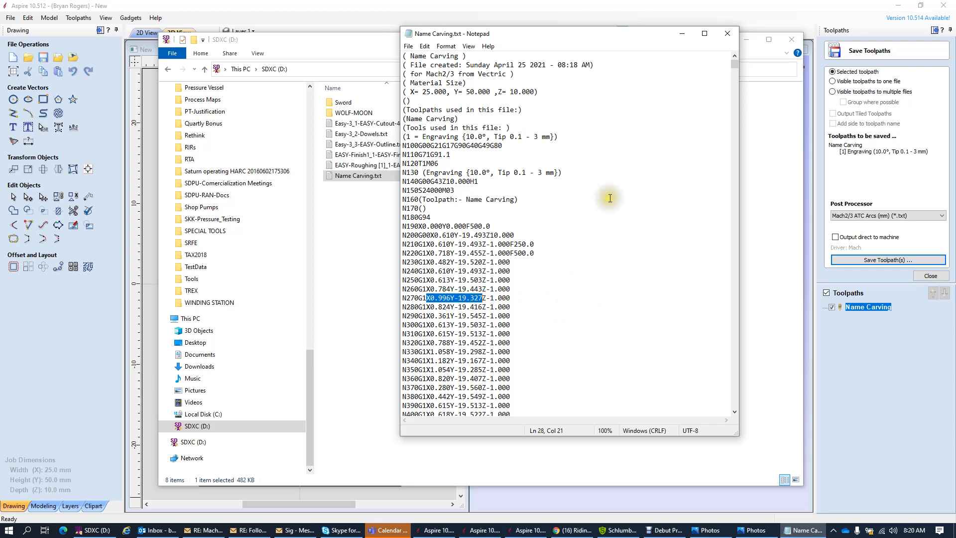
- Highlight the N130 engraving tool description and the material size values, then close Notepad
click(583, 189)
drag(565, 173, 423, 174)
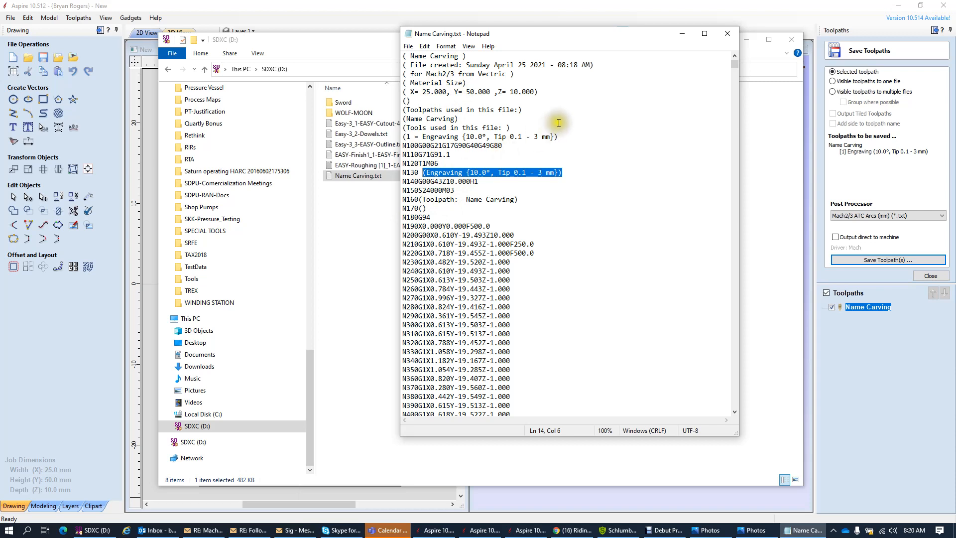
click(597, 108)
drag(538, 91, 403, 92)
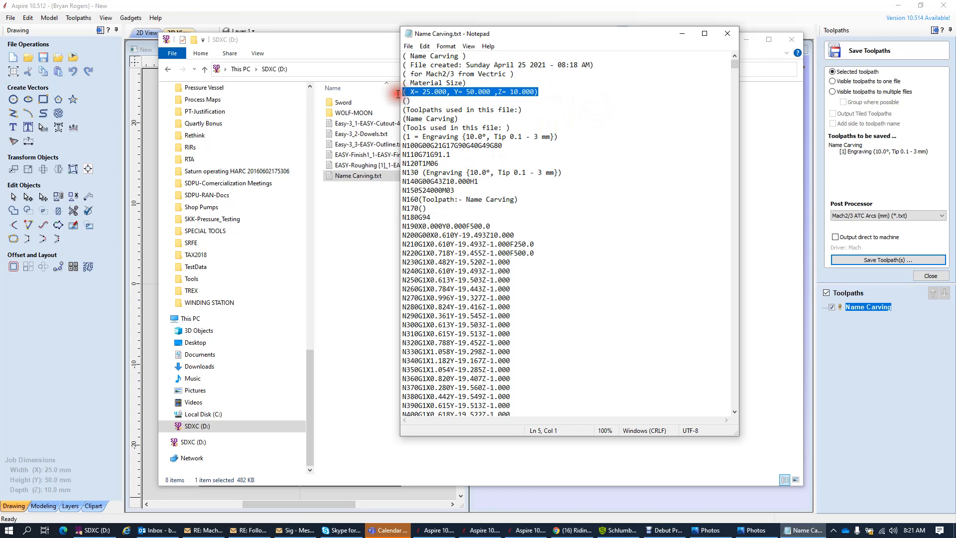
click(603, 131)
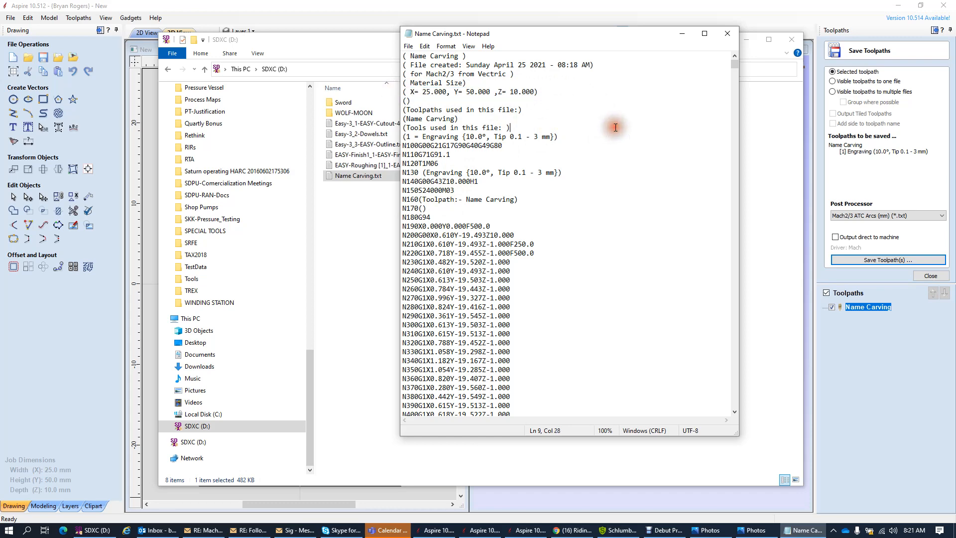
click(732, 34)
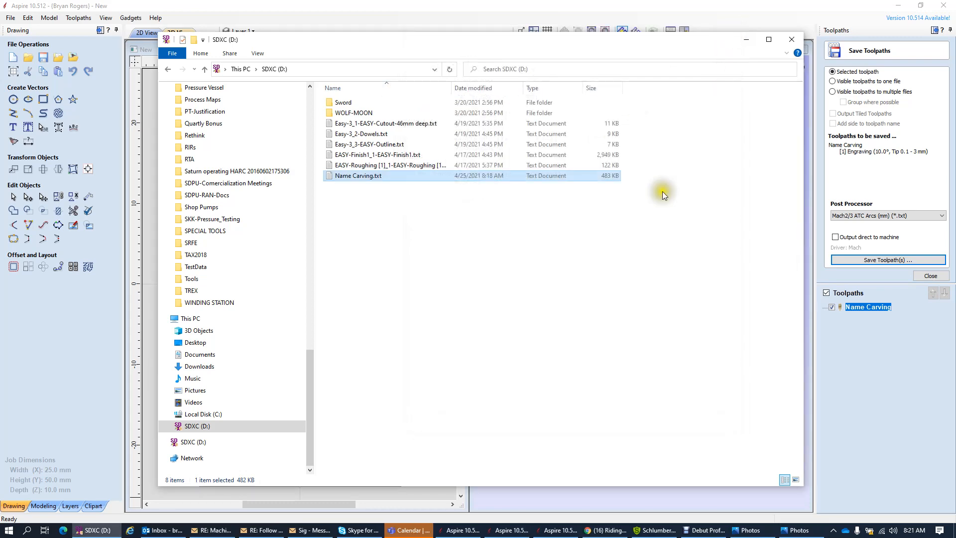
- Close File Explorer and centre the Photos window showing the Kendall.jpg logo over Aspire
click(793, 39)
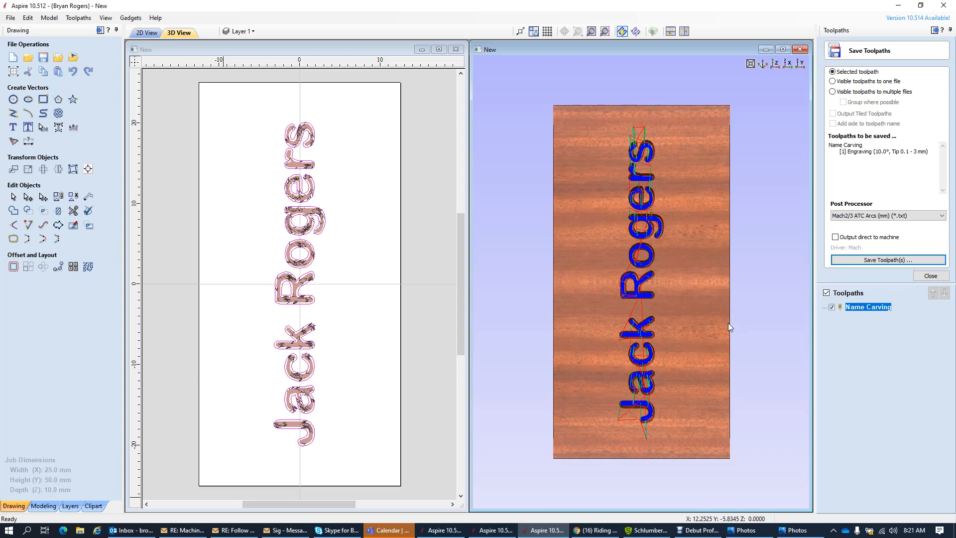
click(400, 276)
click(796, 529)
drag(946, 7, 472, 122)
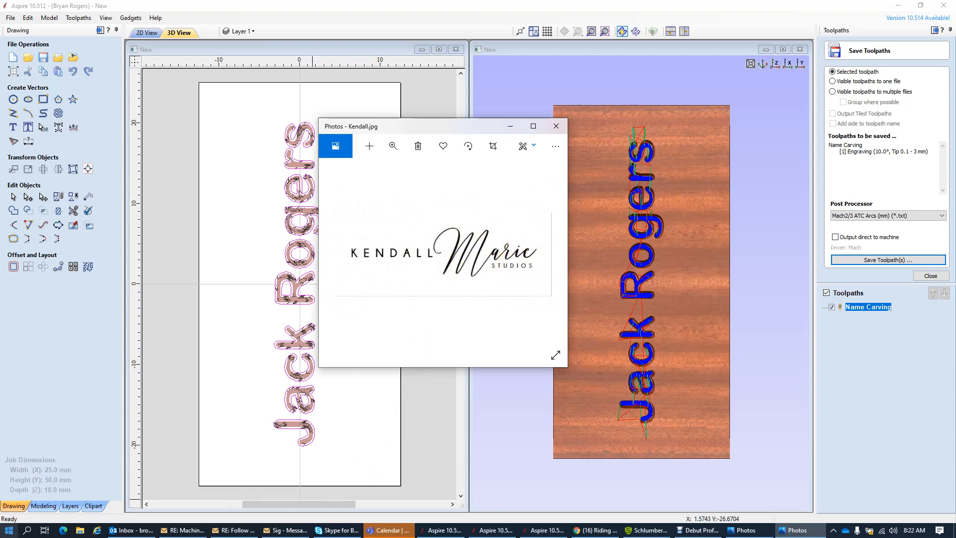
click(41, 429)
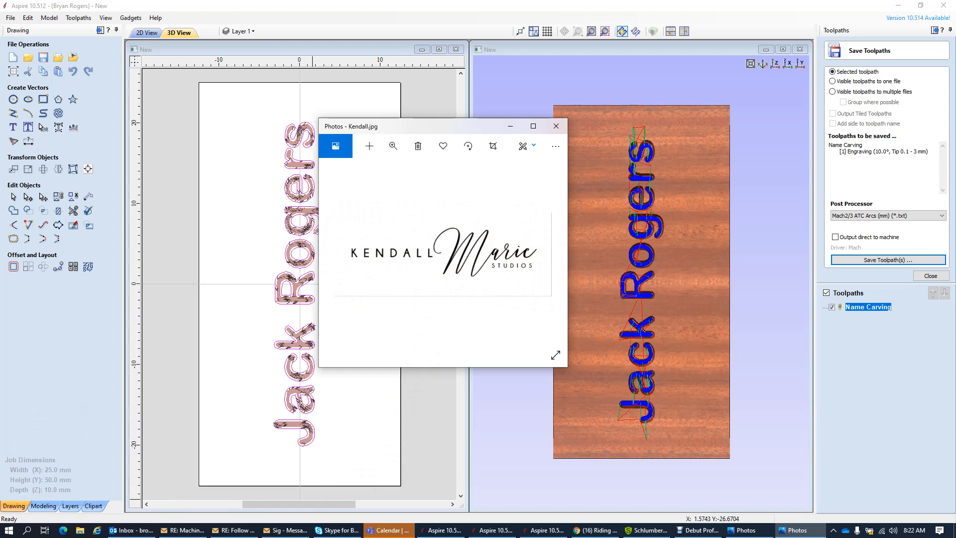